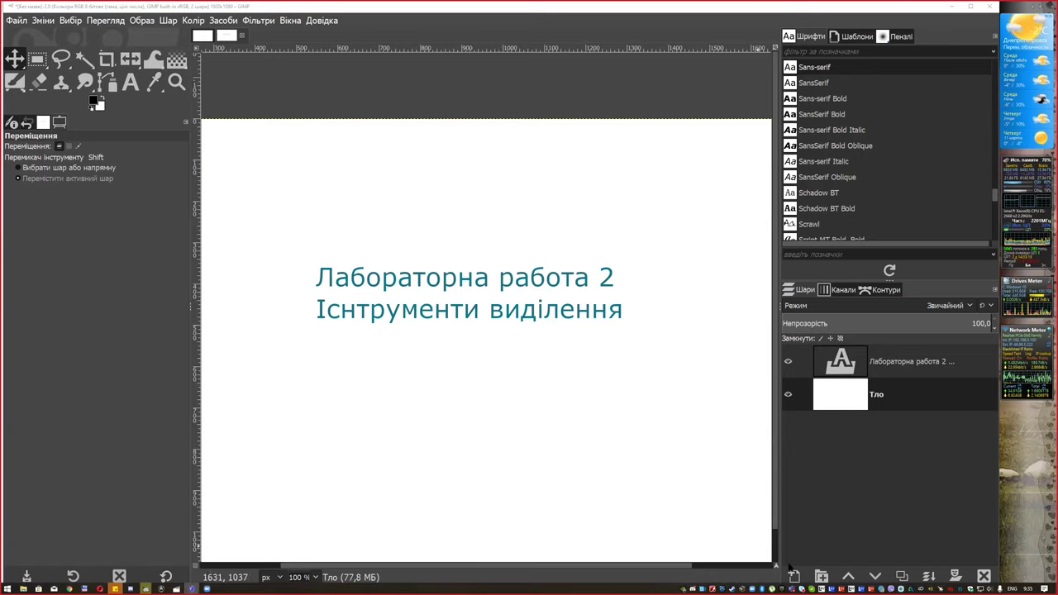
Switch from GIMP to the Microsoft Teams window showing the March 2021 calendar
click(192, 589)
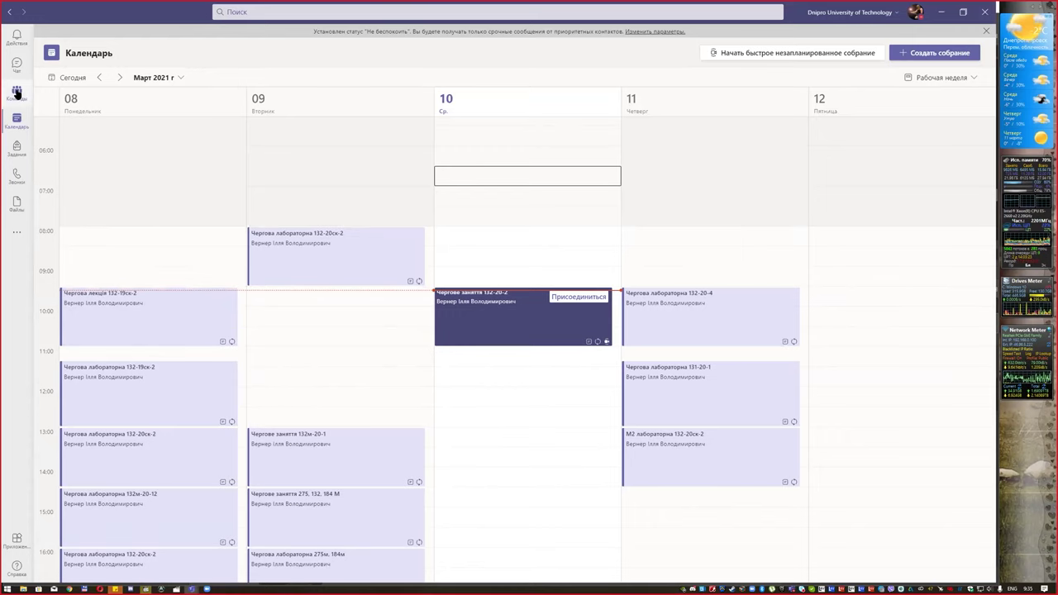
Navigate to the course team's Files > Матеріали для виконання завдань > GIMP folder
click(16, 93)
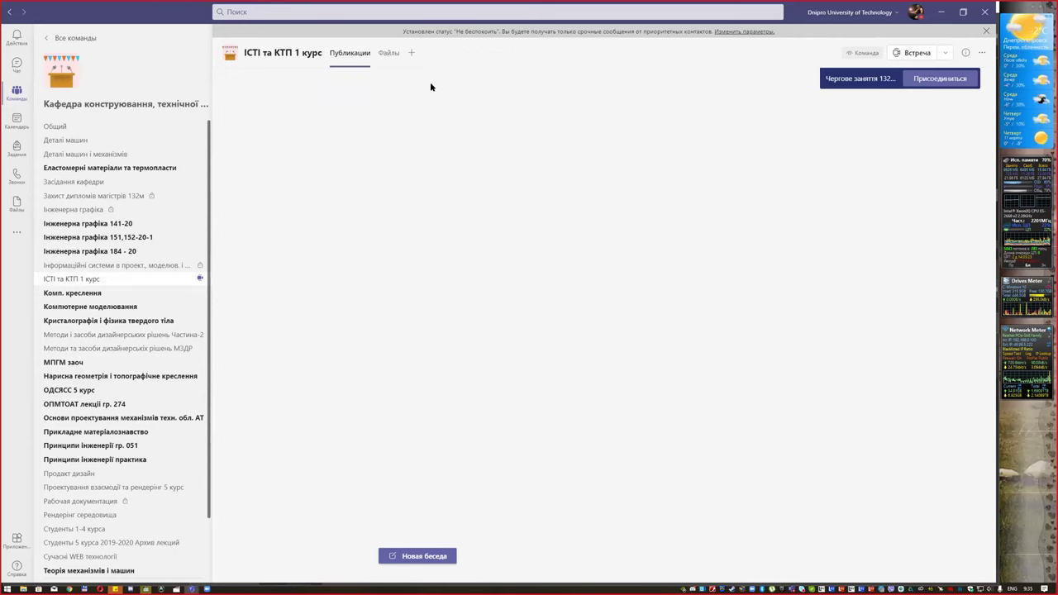
click(390, 54)
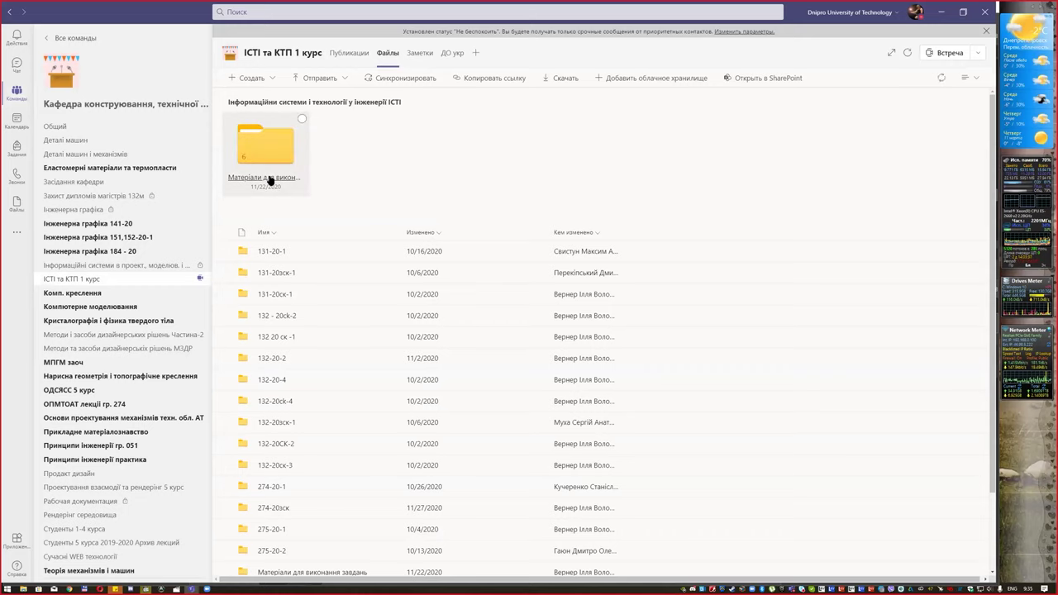
click(269, 179)
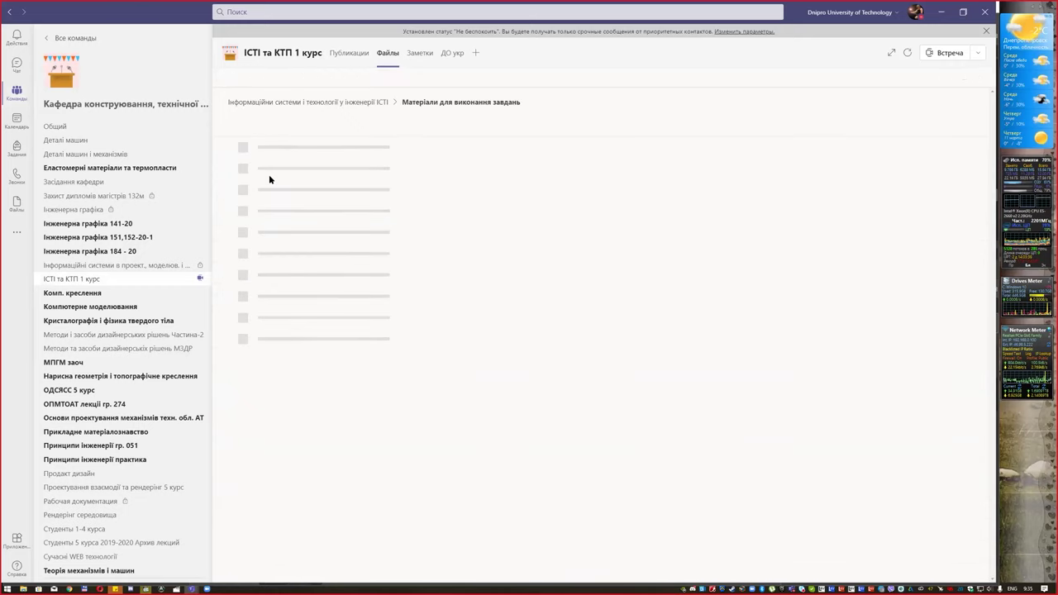
click(267, 190)
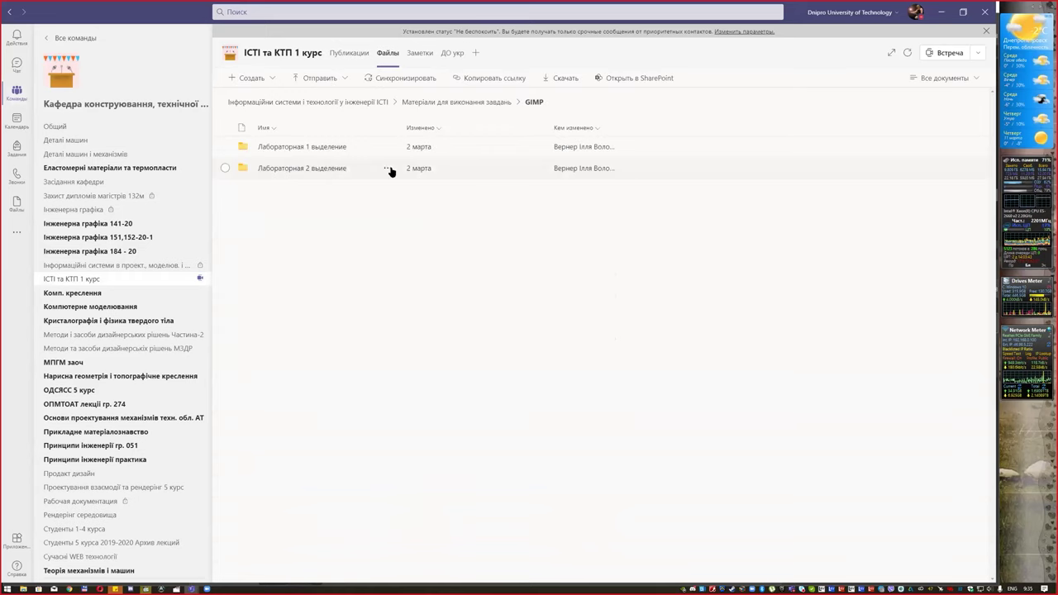
Download the Лабораторная 2 выделение folder and close Teams
click(388, 170)
click(411, 186)
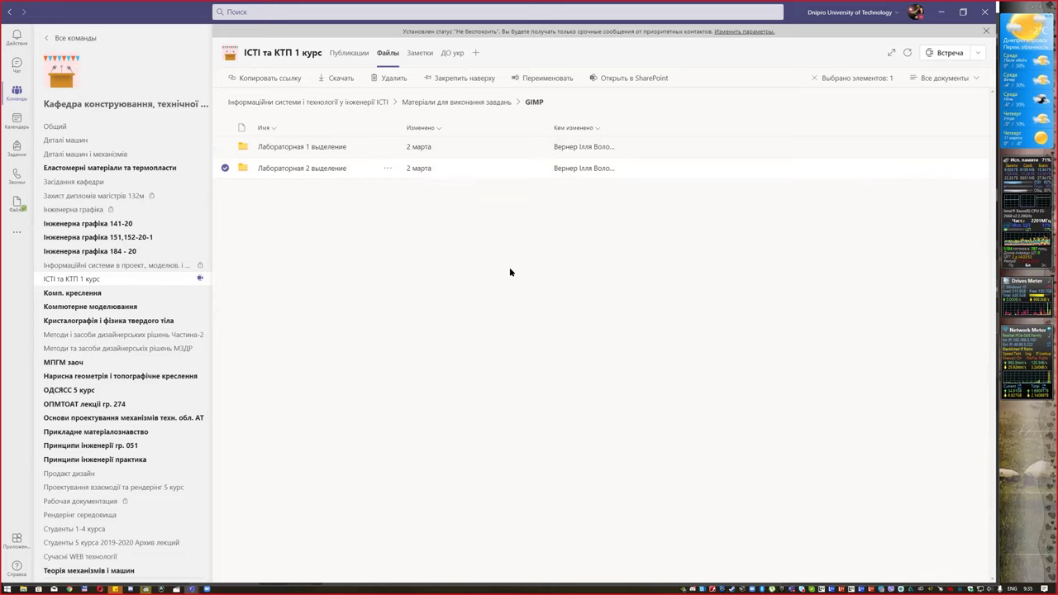
mouse_move(302, 146)
click(985, 12)
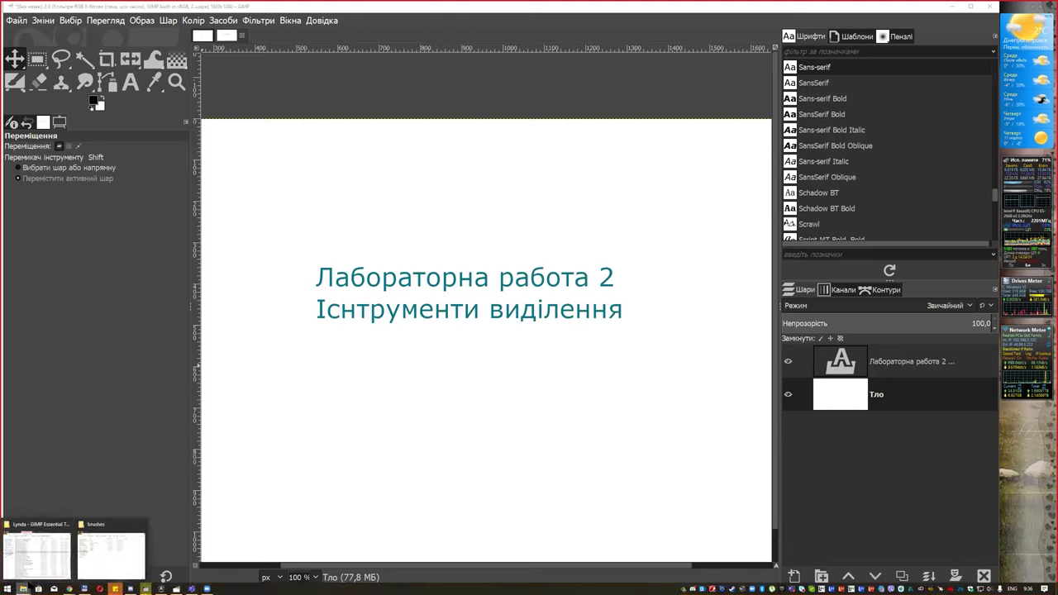
Extract OneDrive_2021-03-10.zip from Downloads into its own folder
click(6, 587)
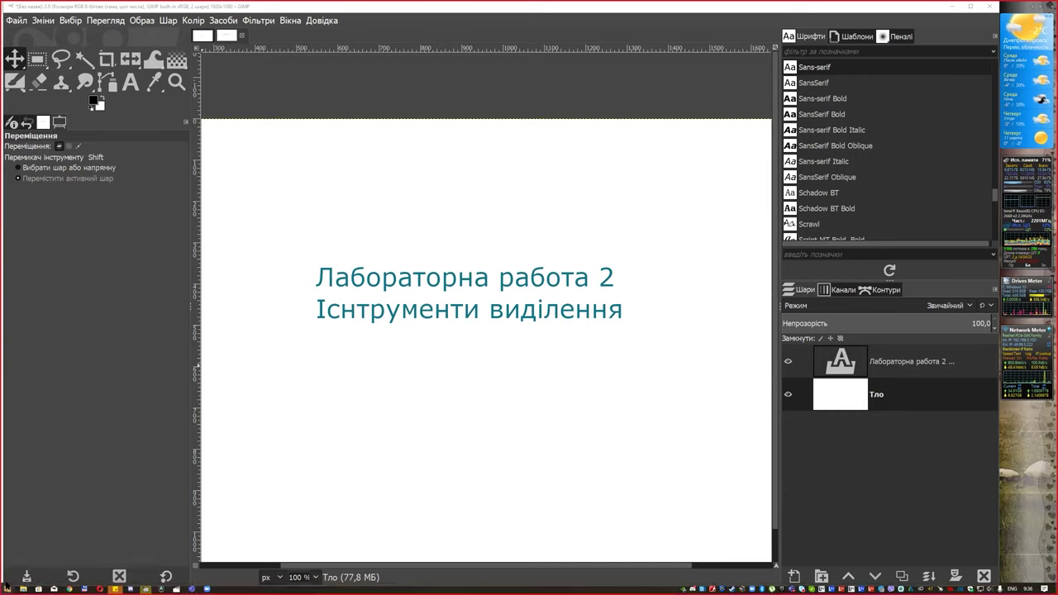
click(7, 585)
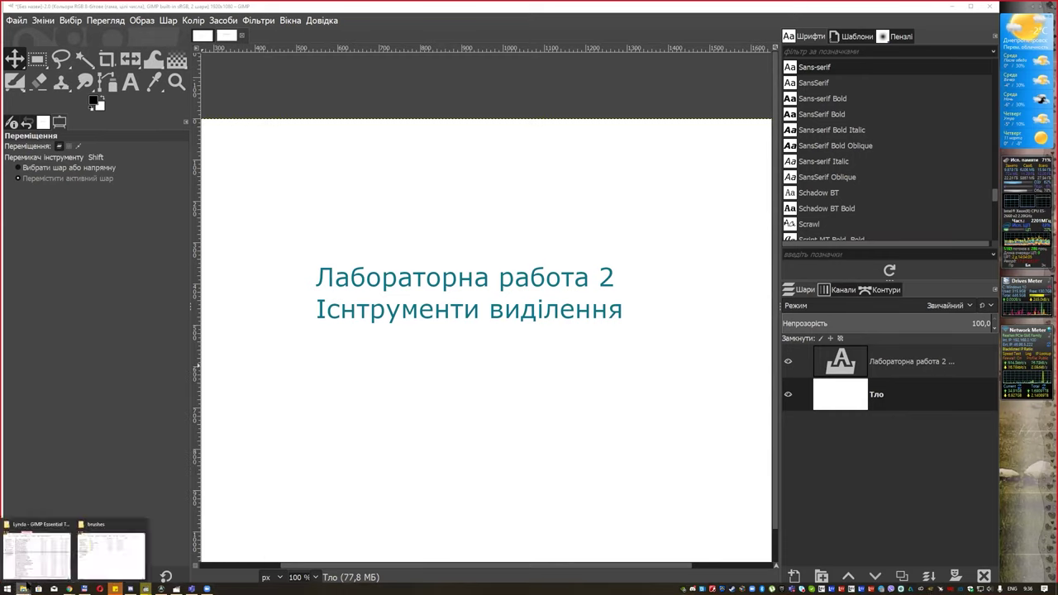
click(113, 550)
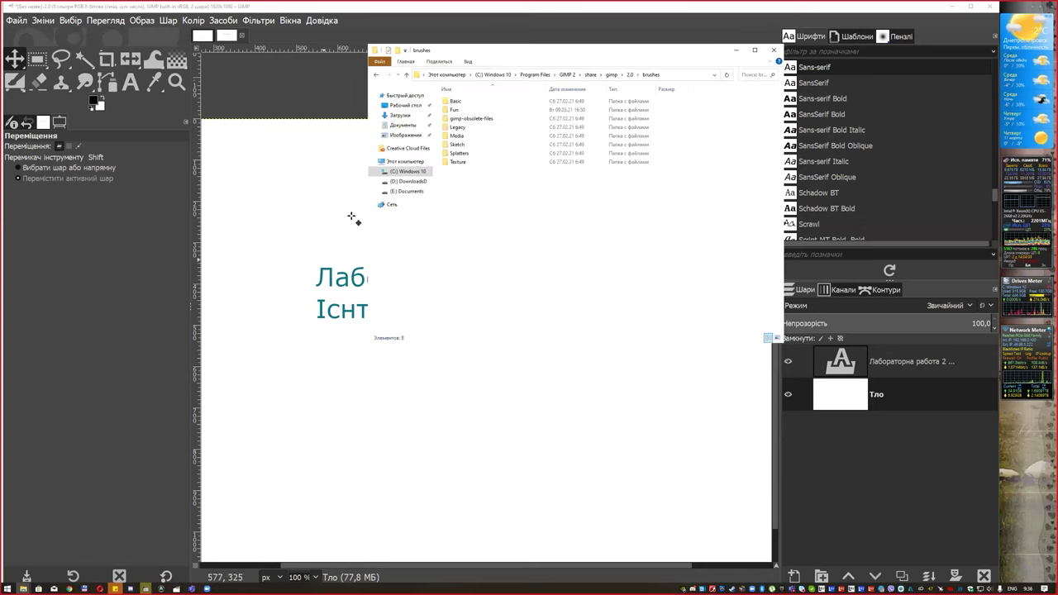
click(412, 116)
click(477, 114)
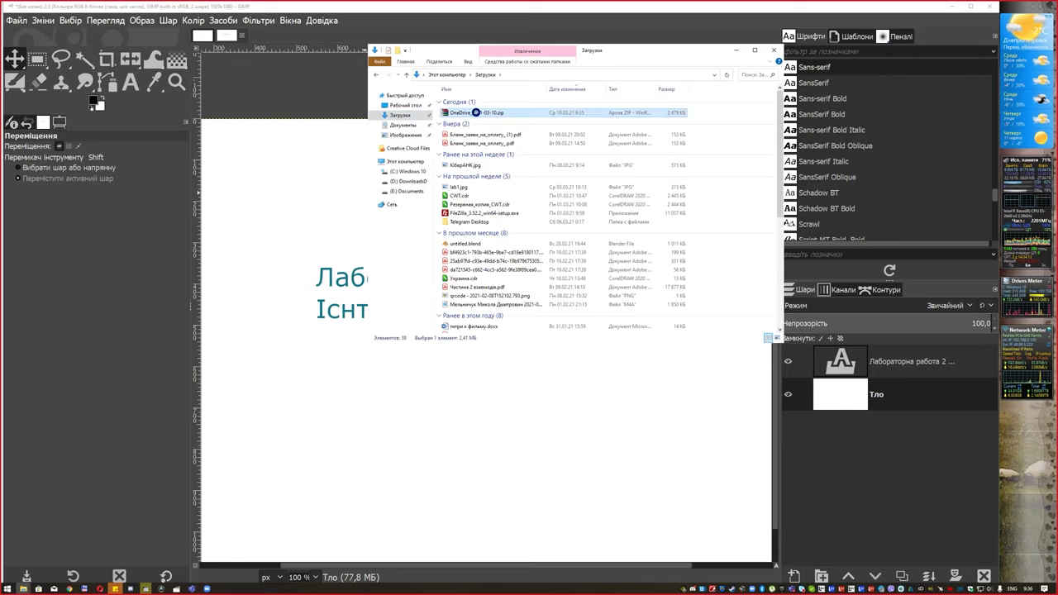
right_click(476, 112)
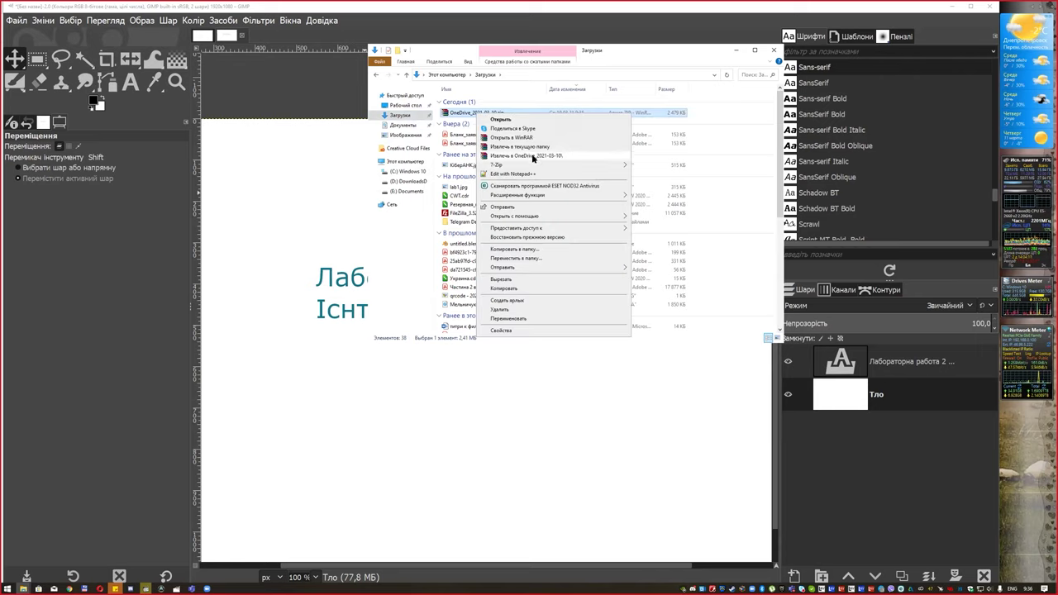
click(534, 156)
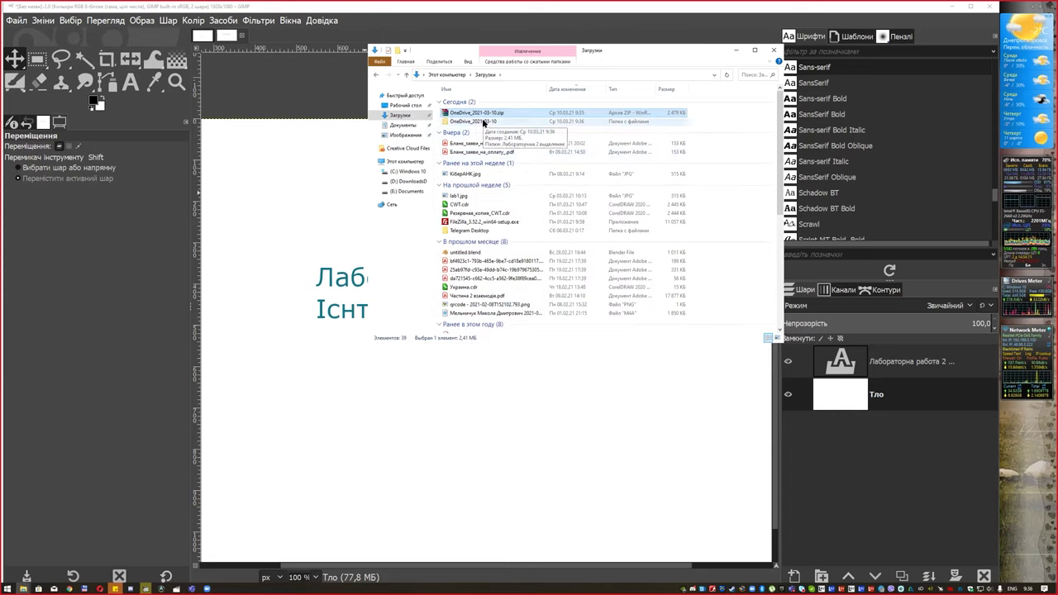
Open the Лабораторная 2 выделение folder and drag fon.jpg toward GIMP
double_click(483, 122)
double_click(491, 103)
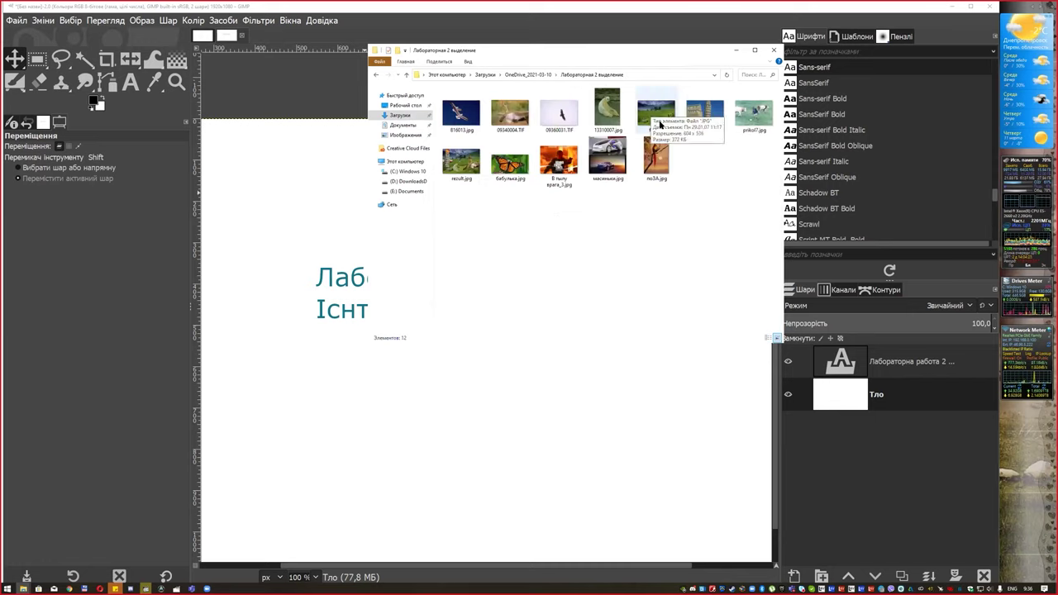
drag(659, 115, 199, 107)
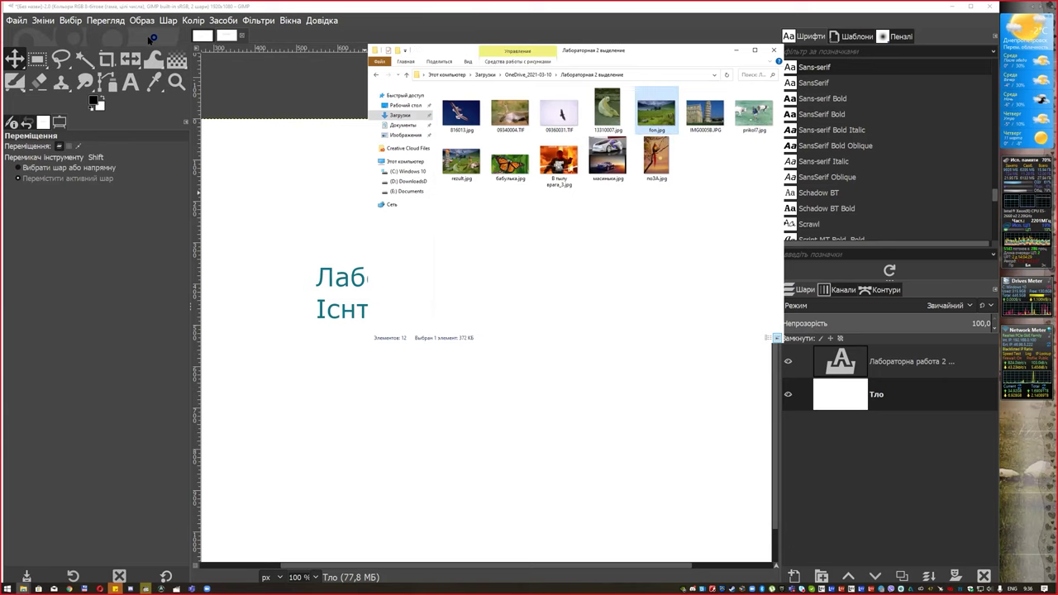
Drop fon.jpg into GIMP to open the landscape image
drag(152, 38, 147, 36)
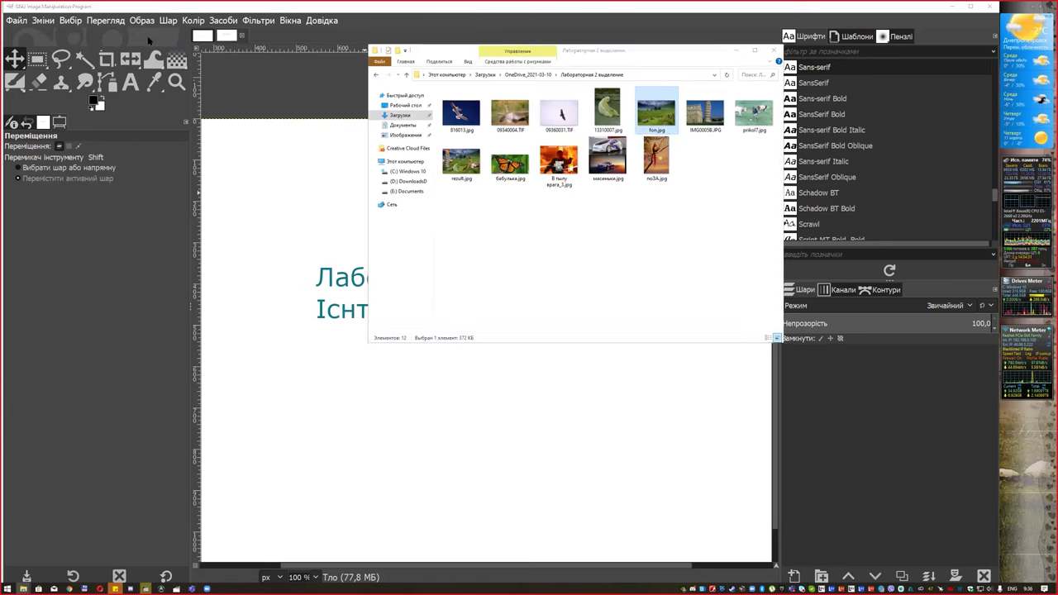
scroll(536, 271, up, 2)
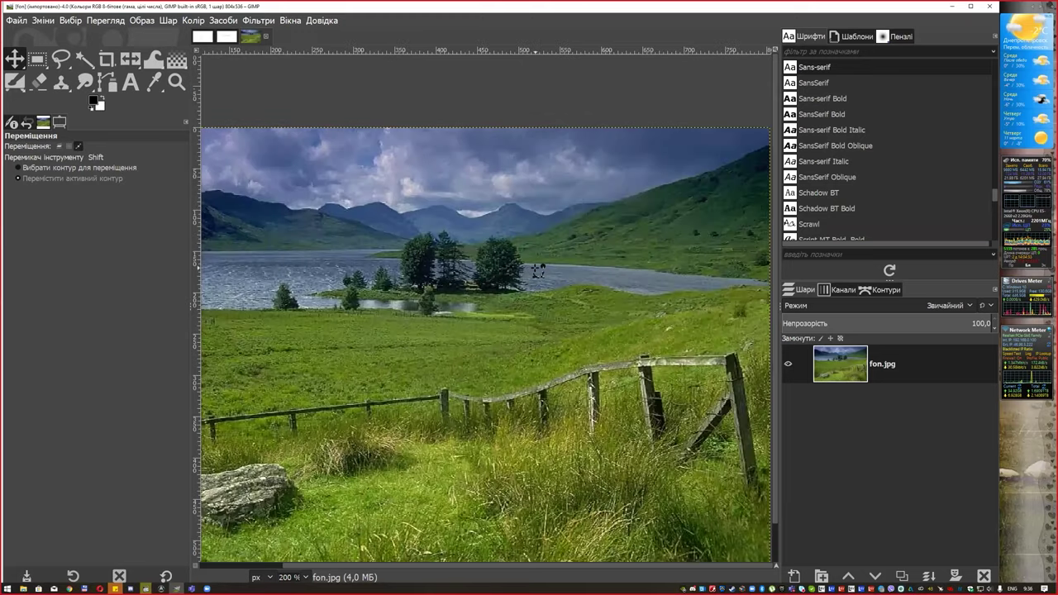
scroll(536, 271, down, 1)
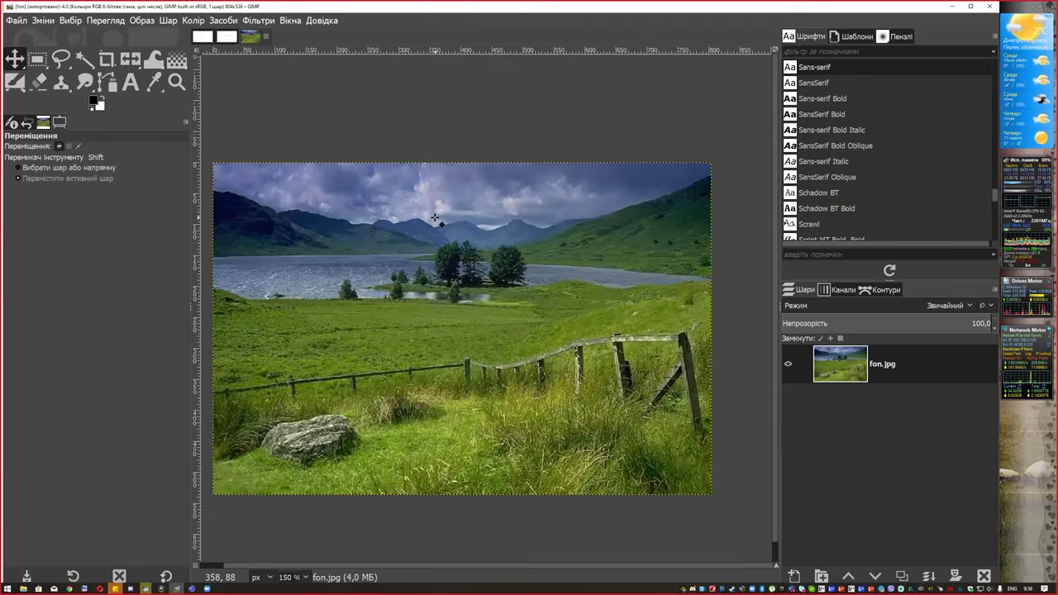
Open the seagull photo 816013.jpg from Explorer as a new GIMP image
key(alt+Tab)
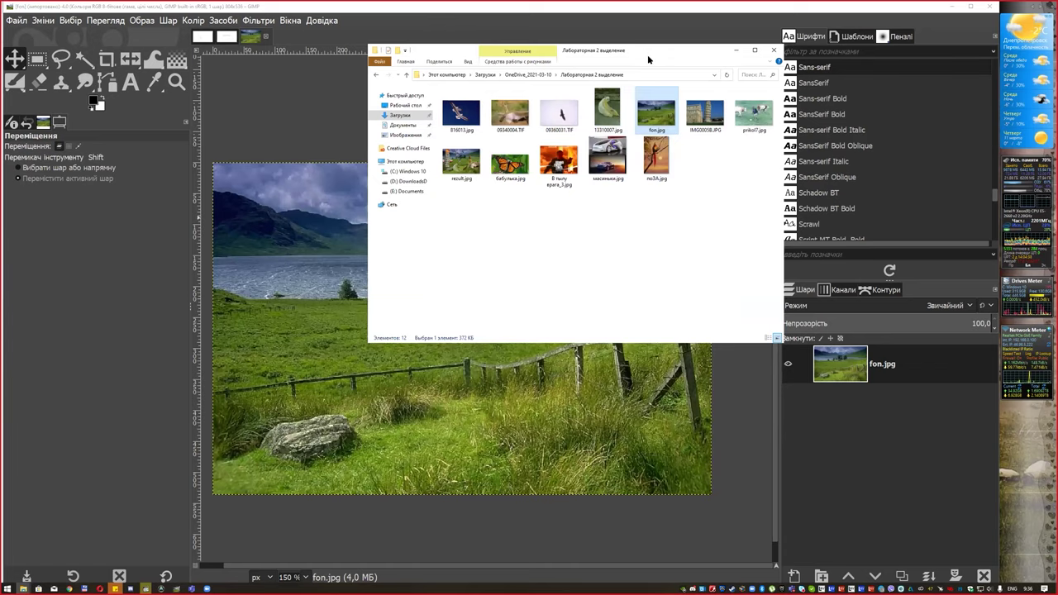
drag(647, 54, 705, 171)
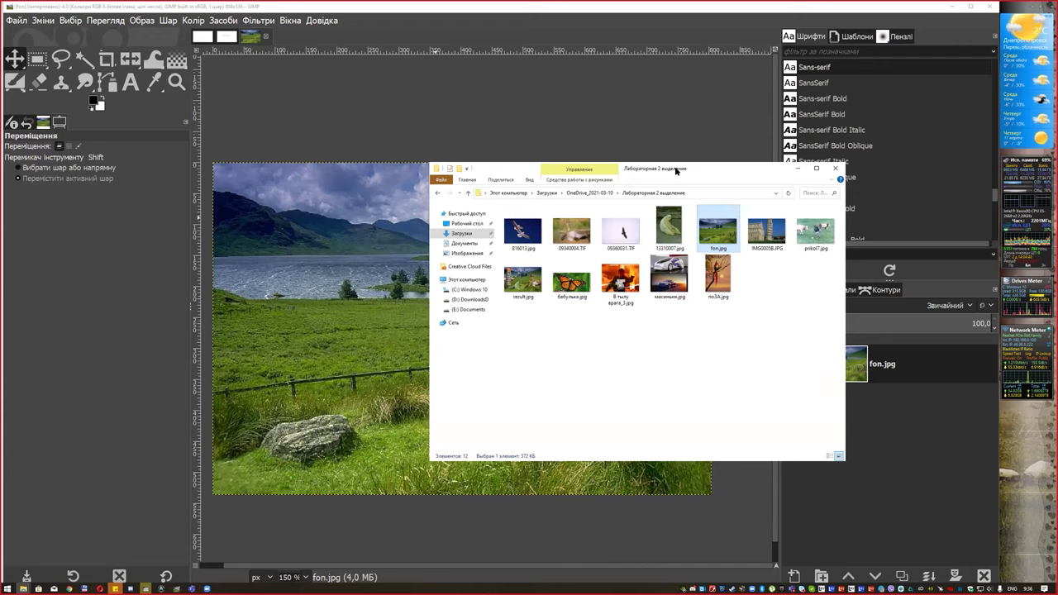
drag(676, 169, 644, 150)
click(486, 210)
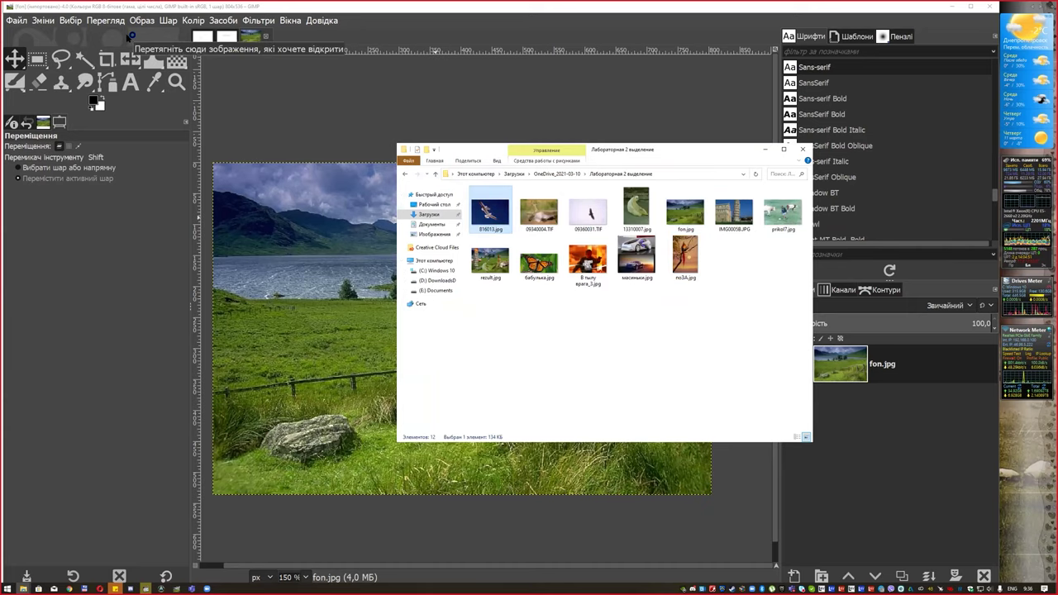
drag(130, 37, 130, 37)
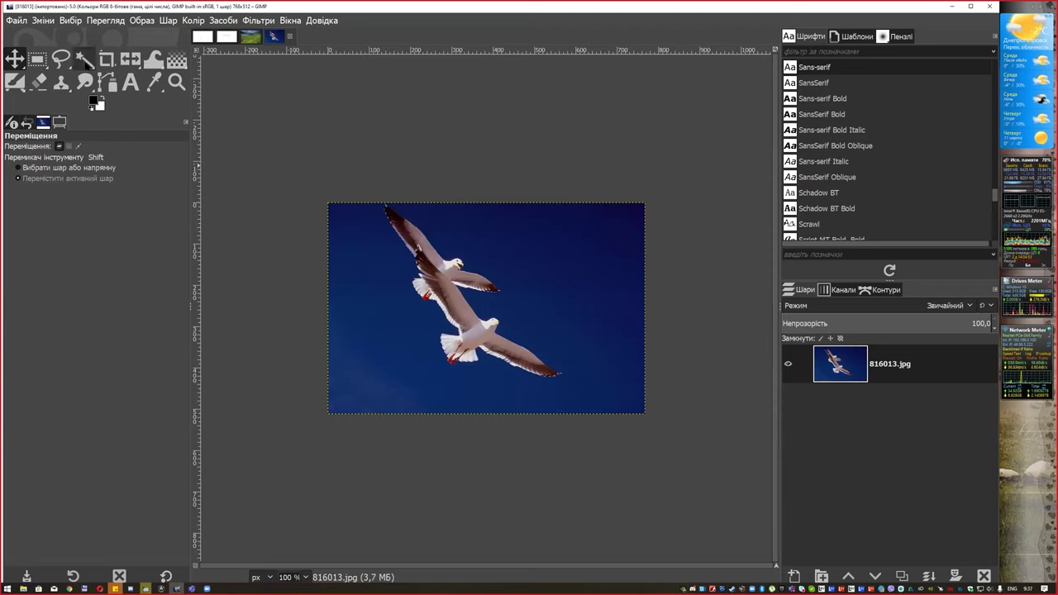
Fuzzy-select the sky around the seagulls, then retry with threshold 48,0
click(557, 253)
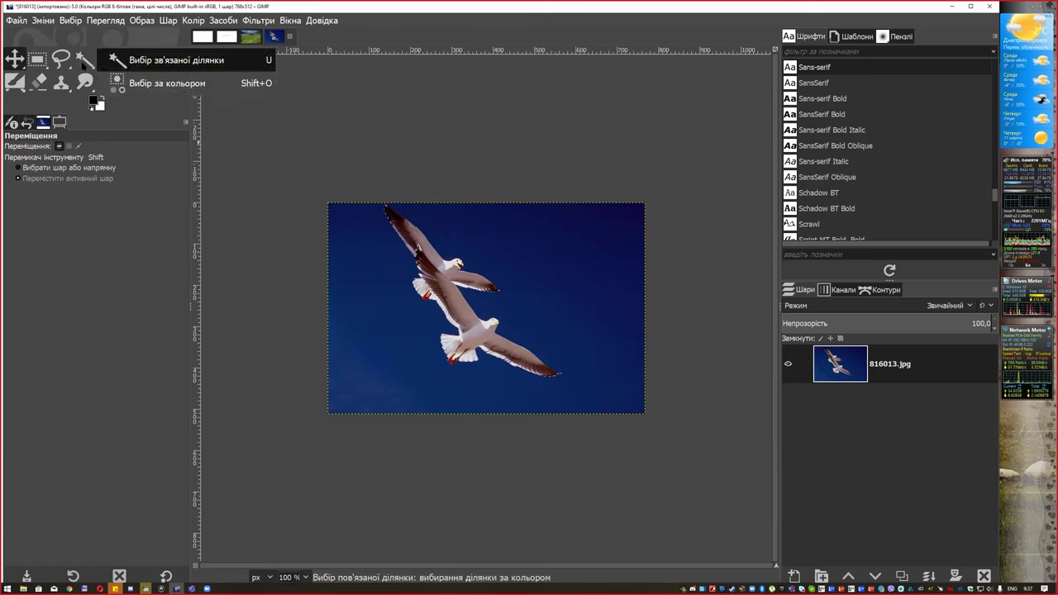
click(133, 64)
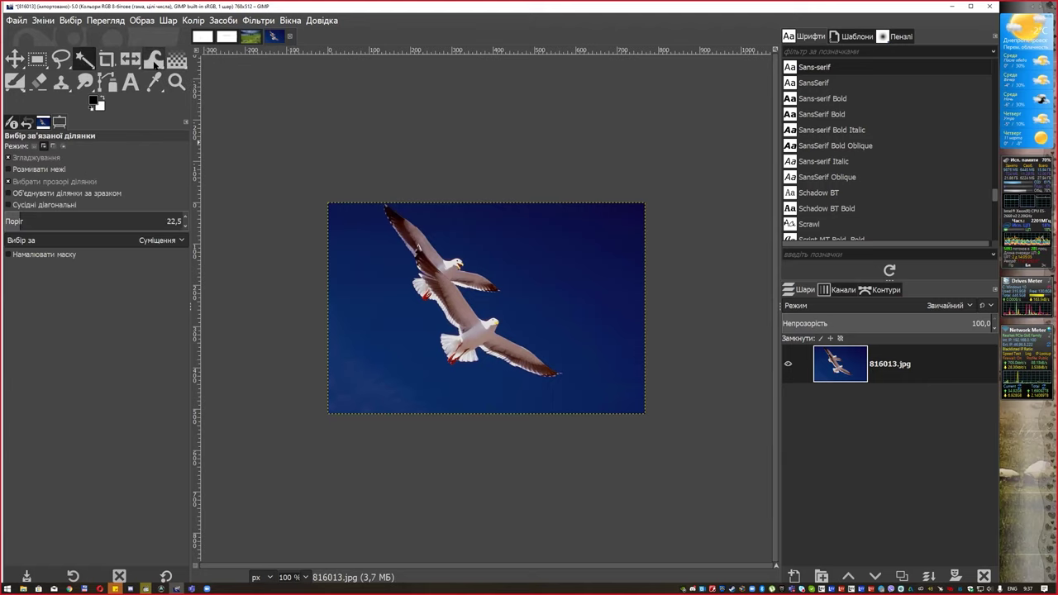
click(519, 238)
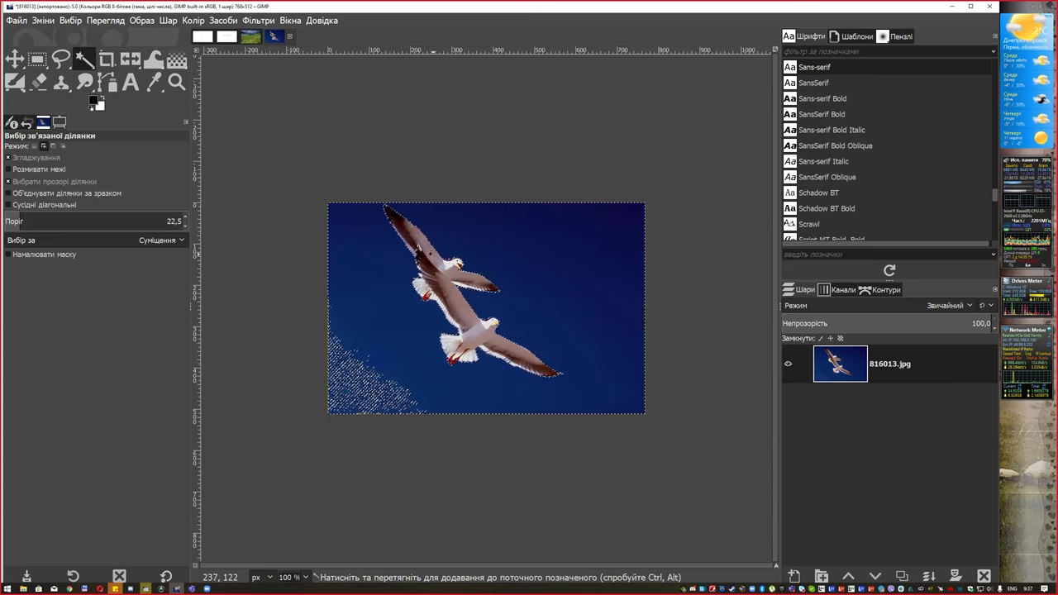
drag(21, 220, 39, 220)
right_click(536, 254)
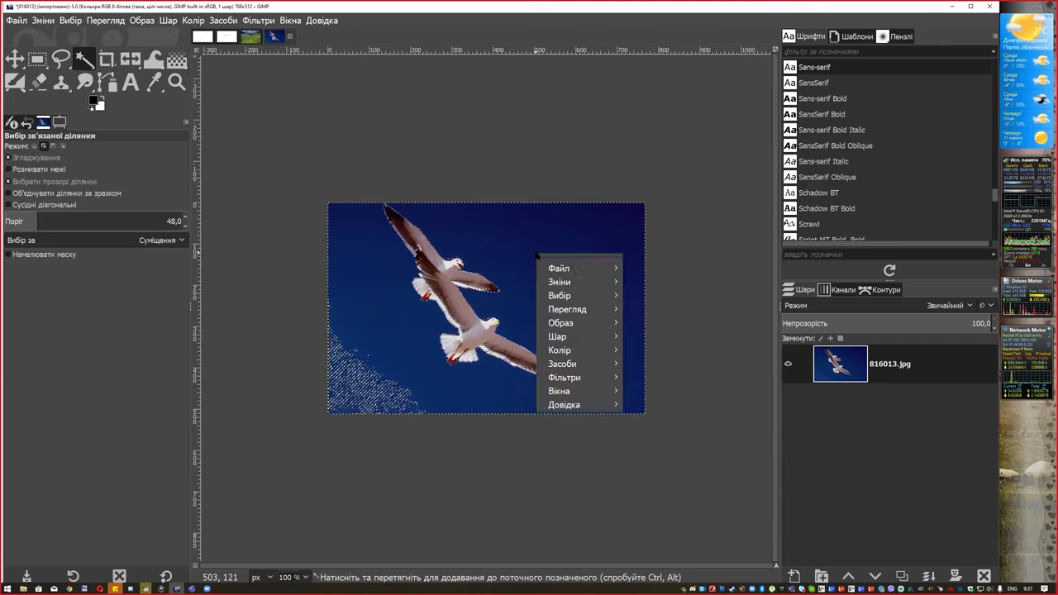
click(652, 311)
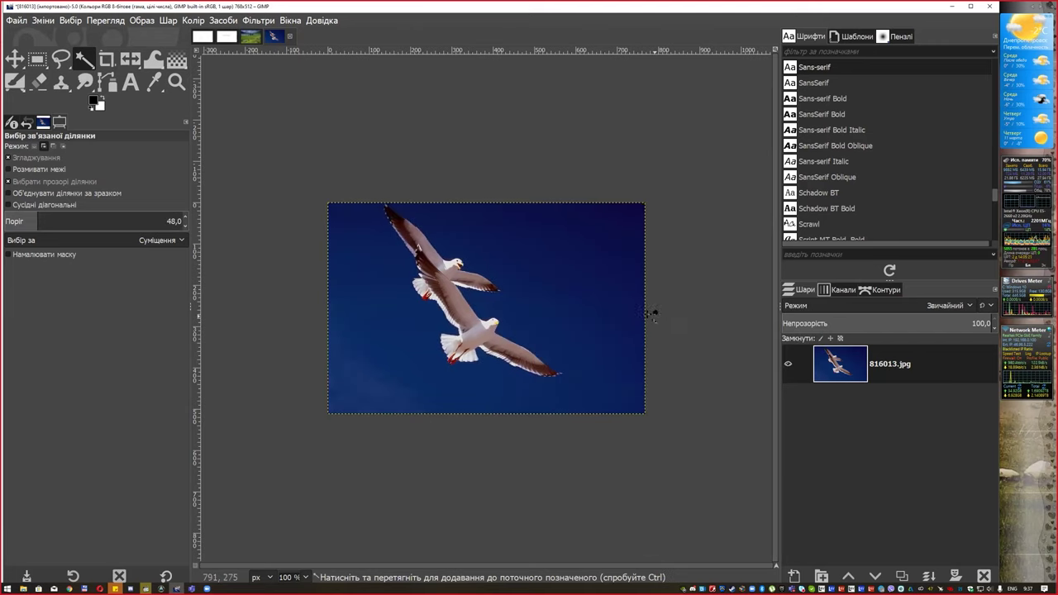
shift+click(548, 269)
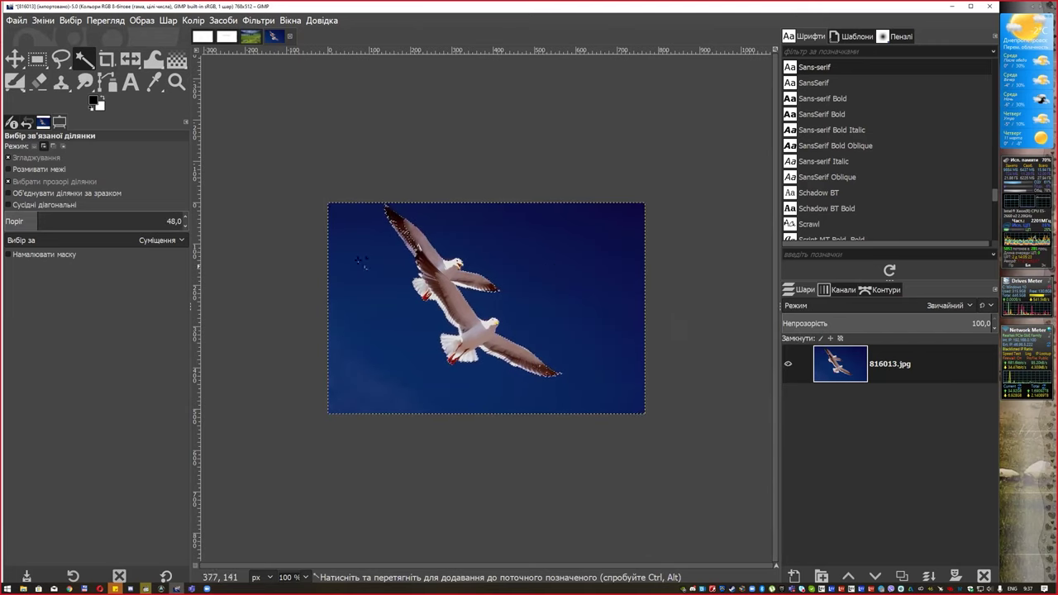
Lower the fuzzy select threshold to 37,4 and reselect the blue sky
click(33, 221)
drag(33, 221, 32, 222)
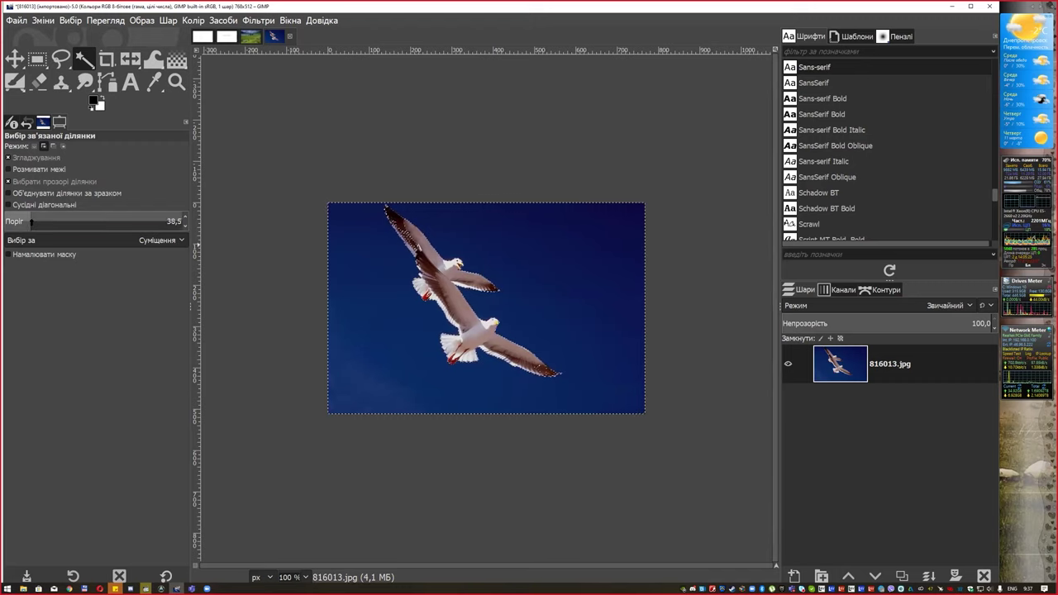
right_click(558, 241)
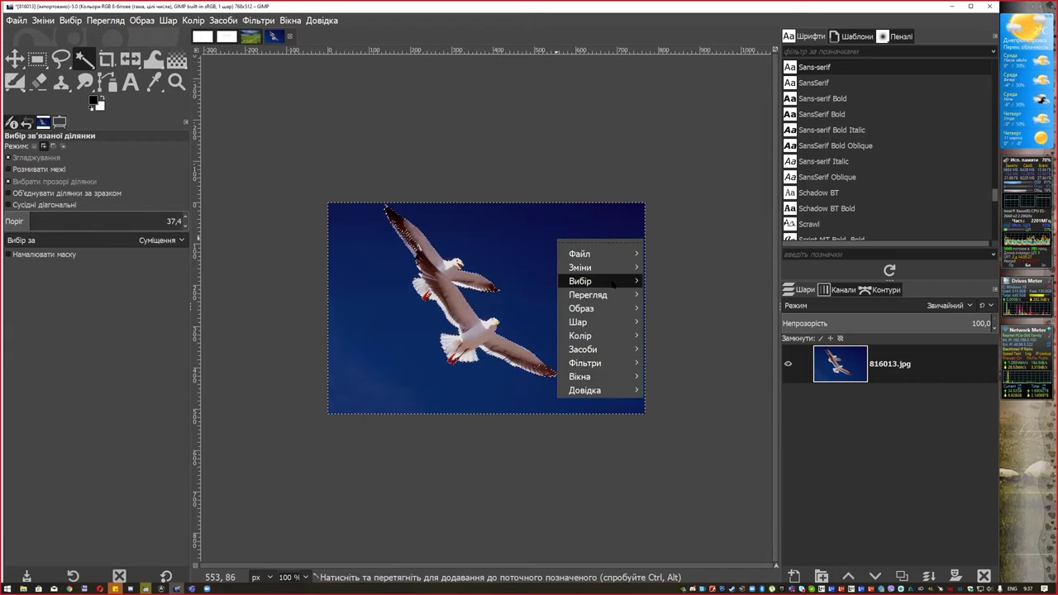
click(661, 300)
click(570, 258)
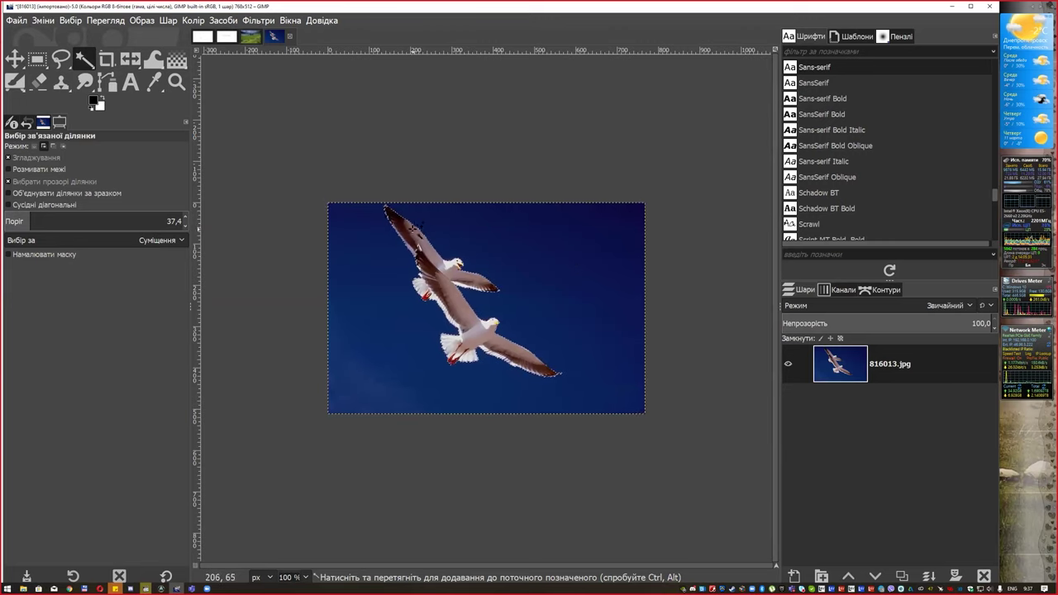
scroll(418, 225, up, 2)
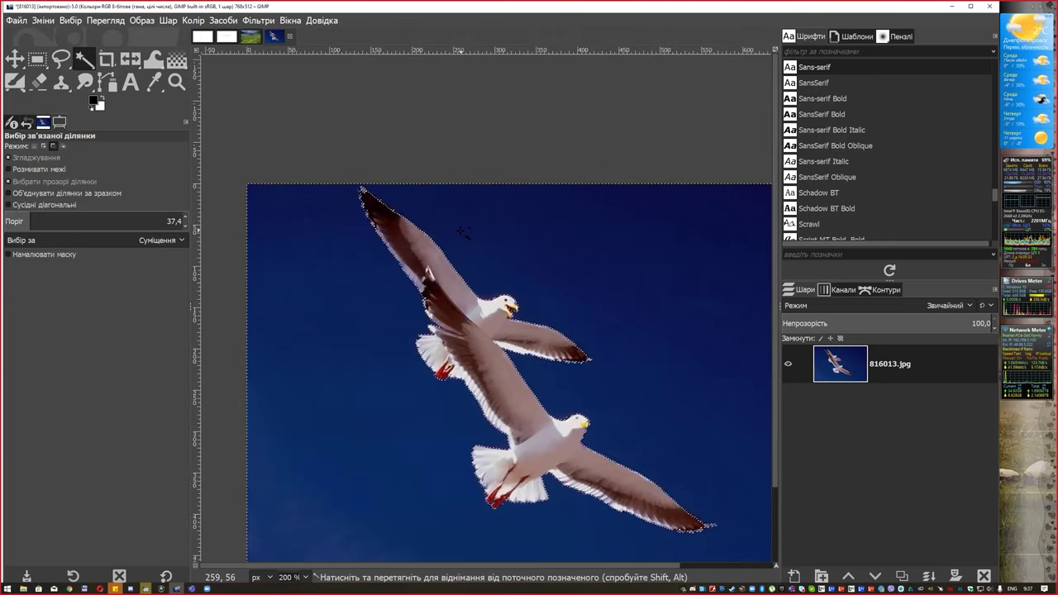
scroll(461, 231, down, 2)
Invert the selection so the two seagulls are selected instead of the sky
right_click(542, 238)
mouse_move(579, 279)
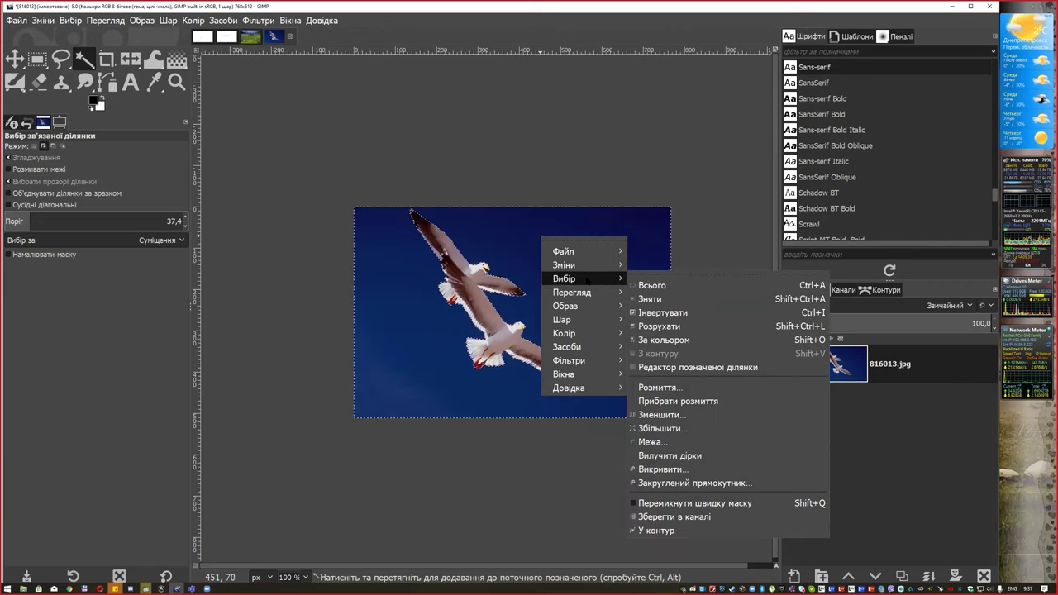
click(666, 311)
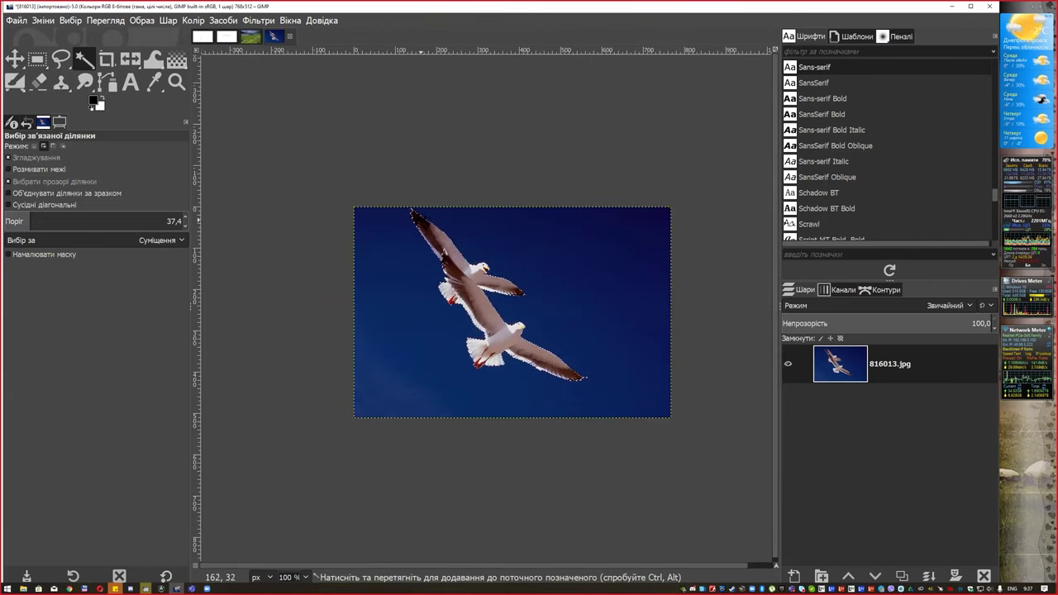
scroll(423, 223, up, 5)
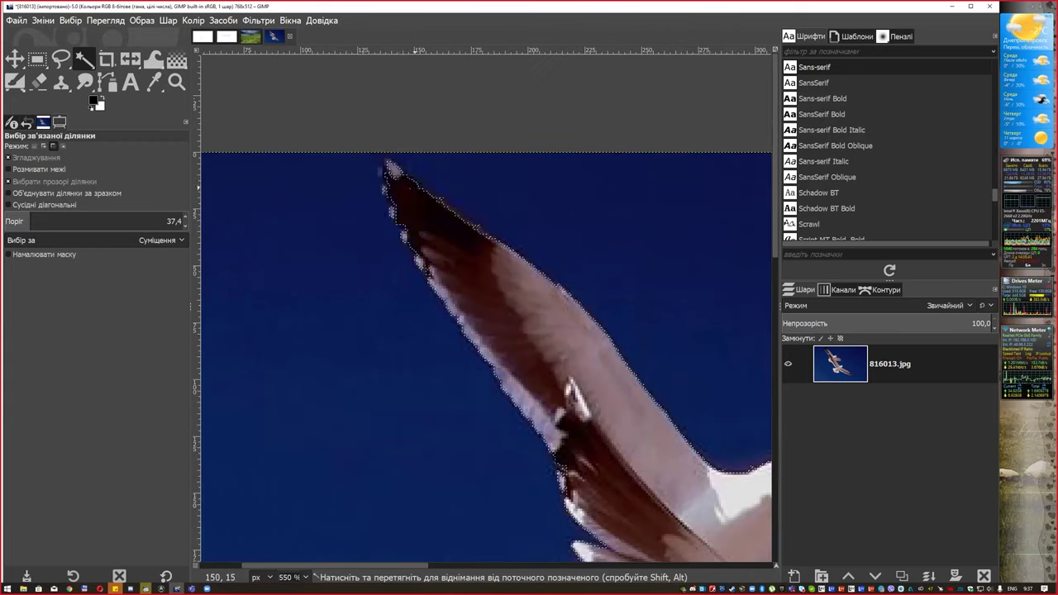
key(shift)
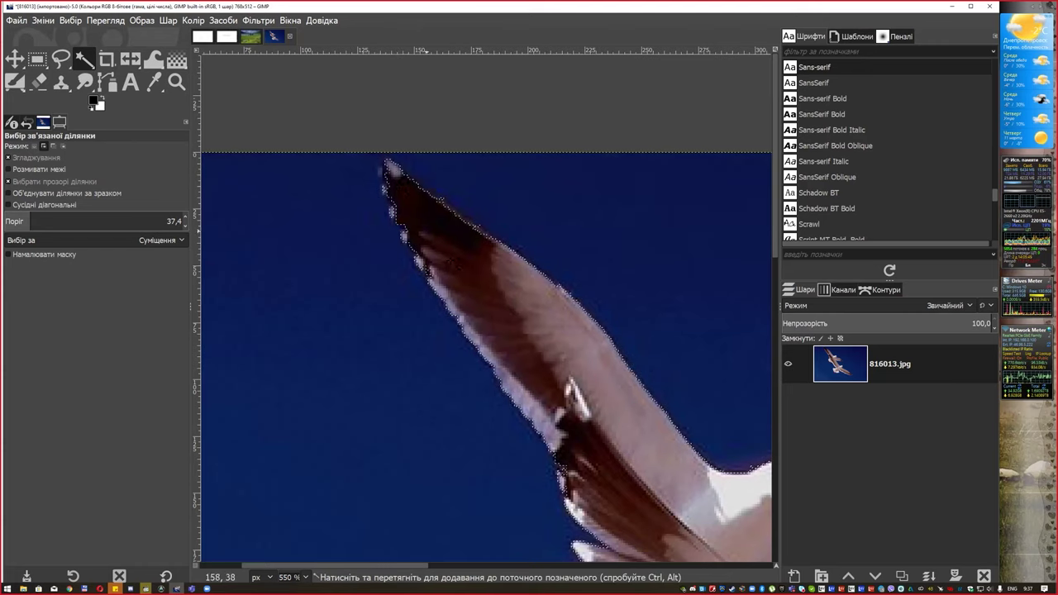
scroll(457, 265, down, 5)
scroll(618, 278, down, 4)
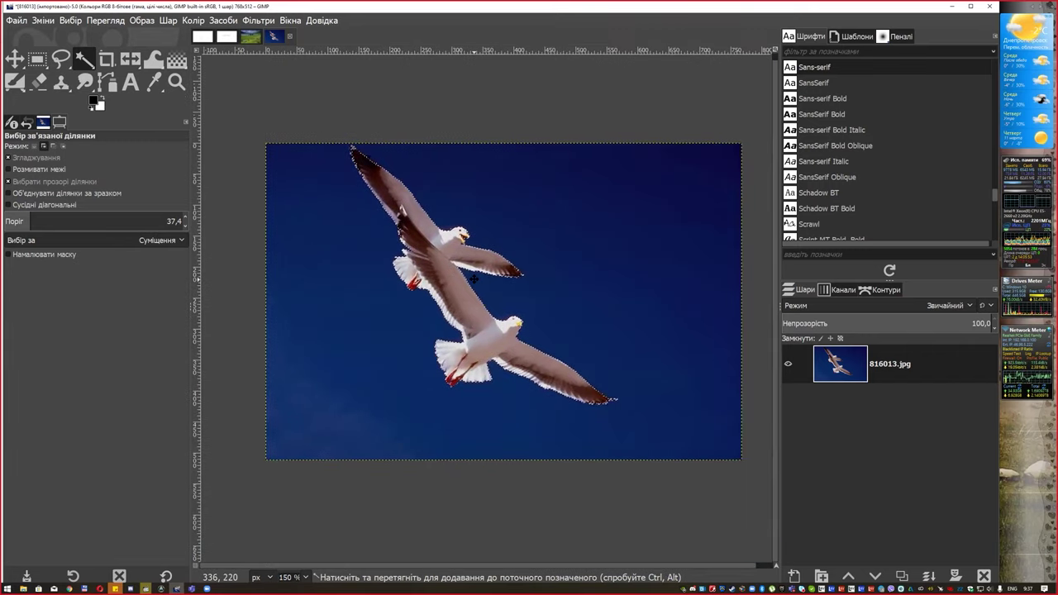
Add the missed white wing-edge feathers to the seagull selection
drag(474, 278, 531, 340)
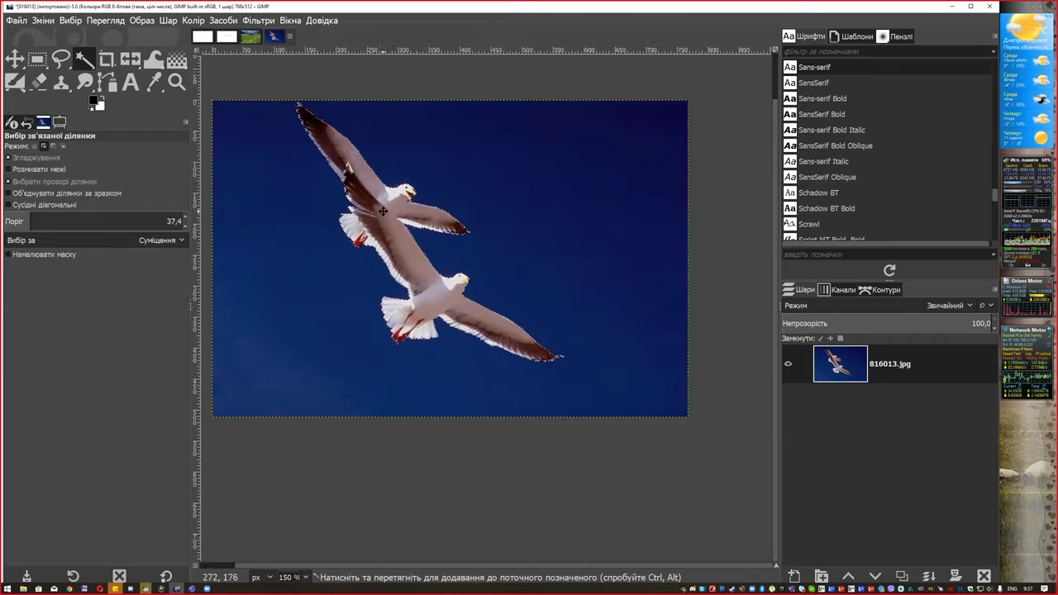
scroll(533, 346, up, 2)
scroll(546, 355, up, 3)
key(shift)
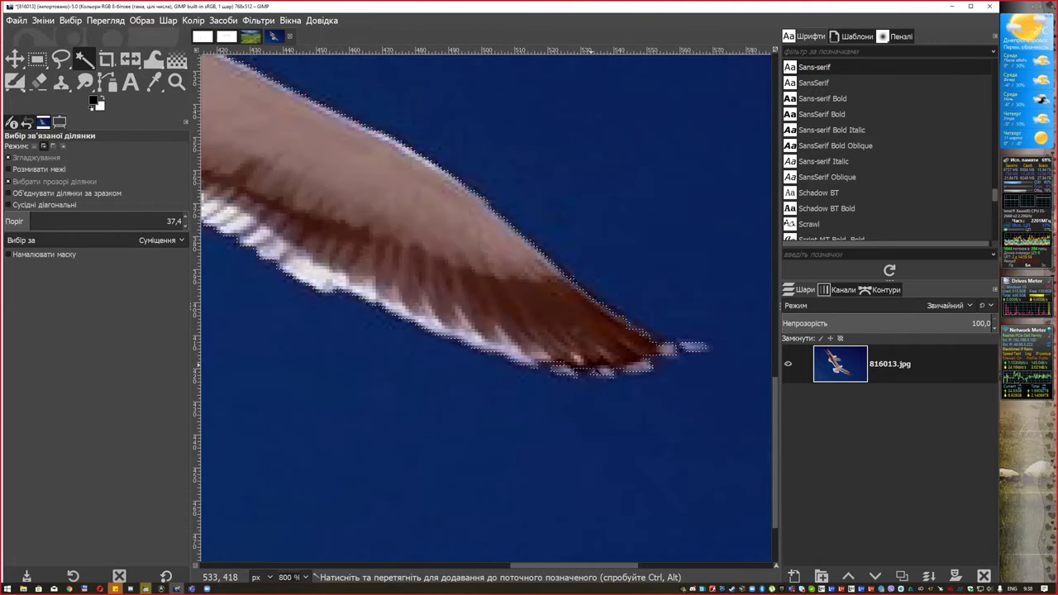
shift+click(513, 339)
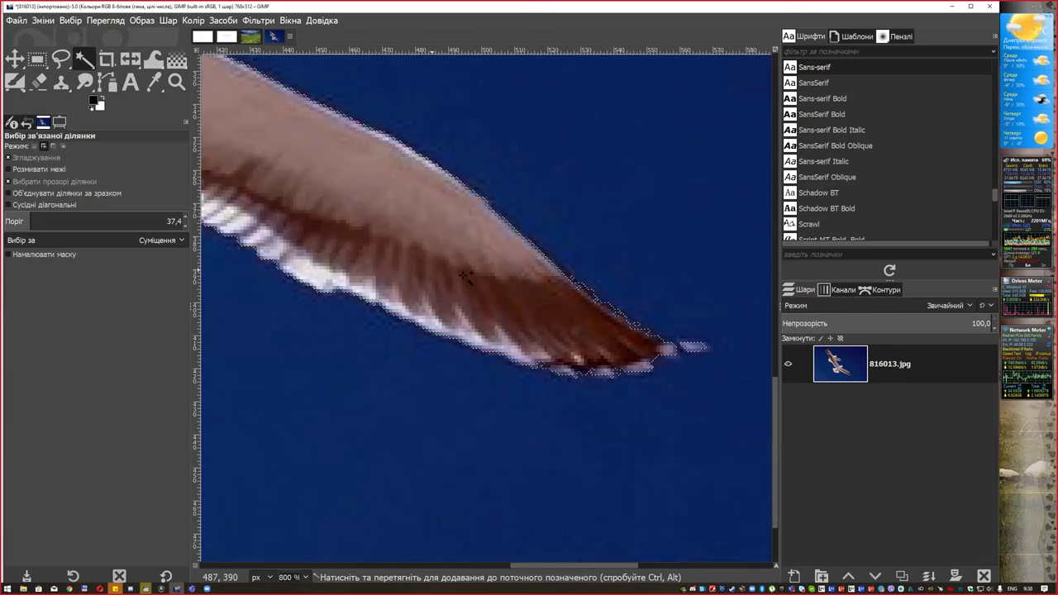
scroll(472, 281, down, 5)
key(shift)
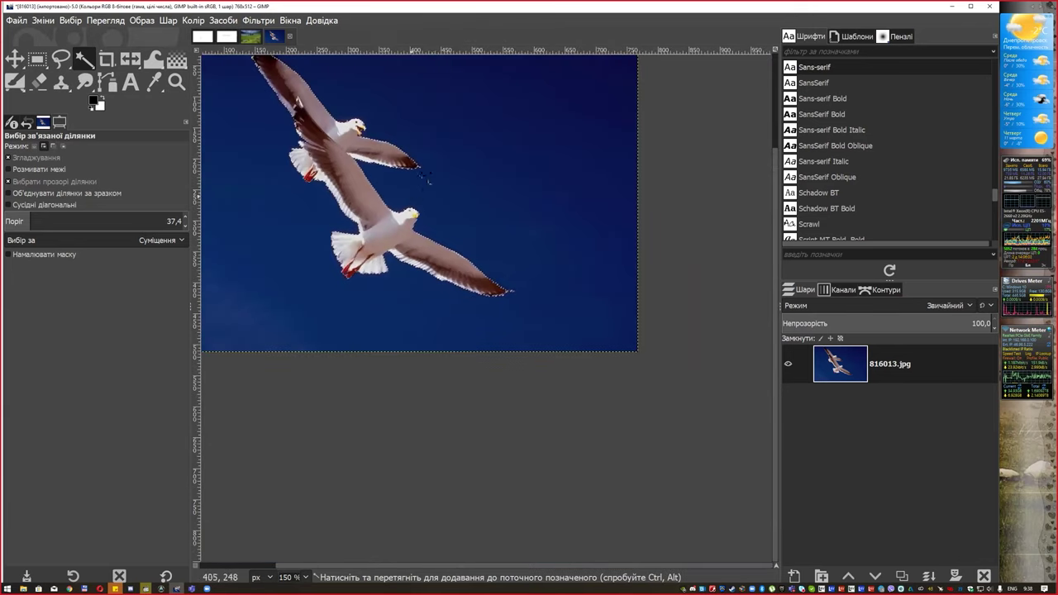
Copy the seagulls and paste them into the landscape fon.jpg
key(ctrl+c)
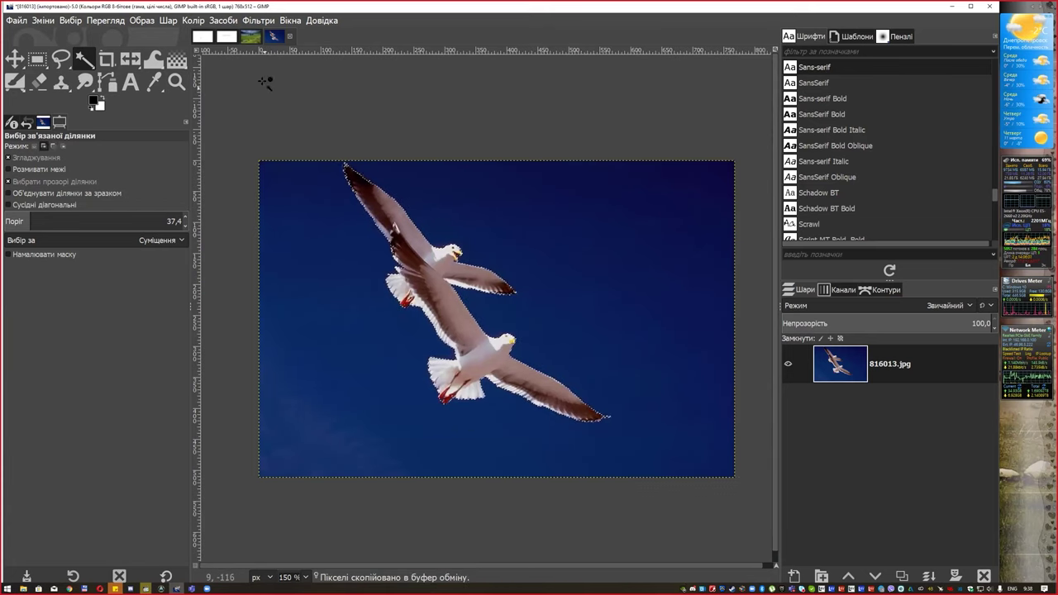
click(251, 36)
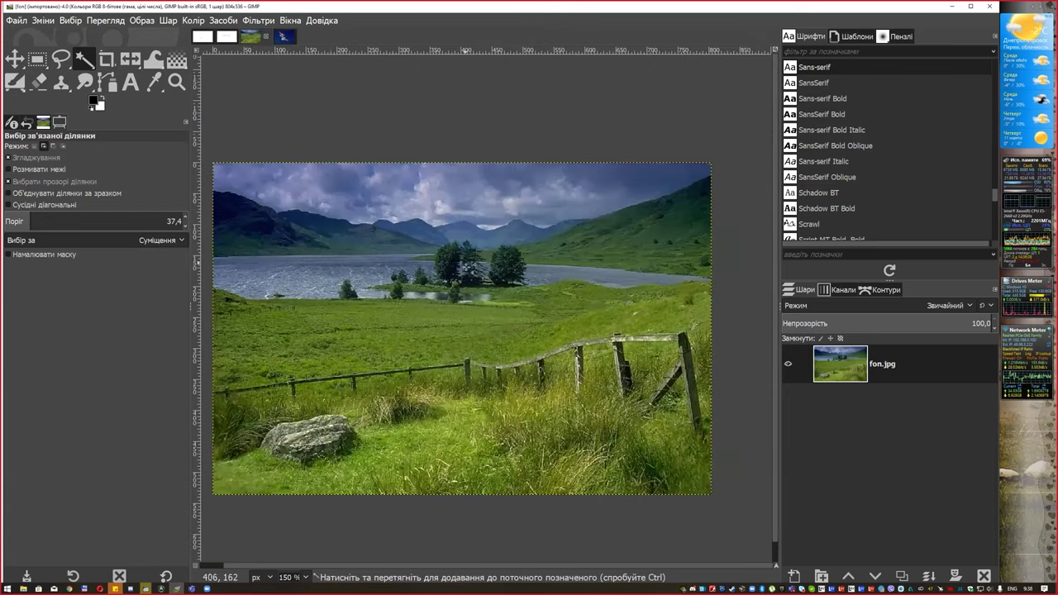
key(ctrl+v)
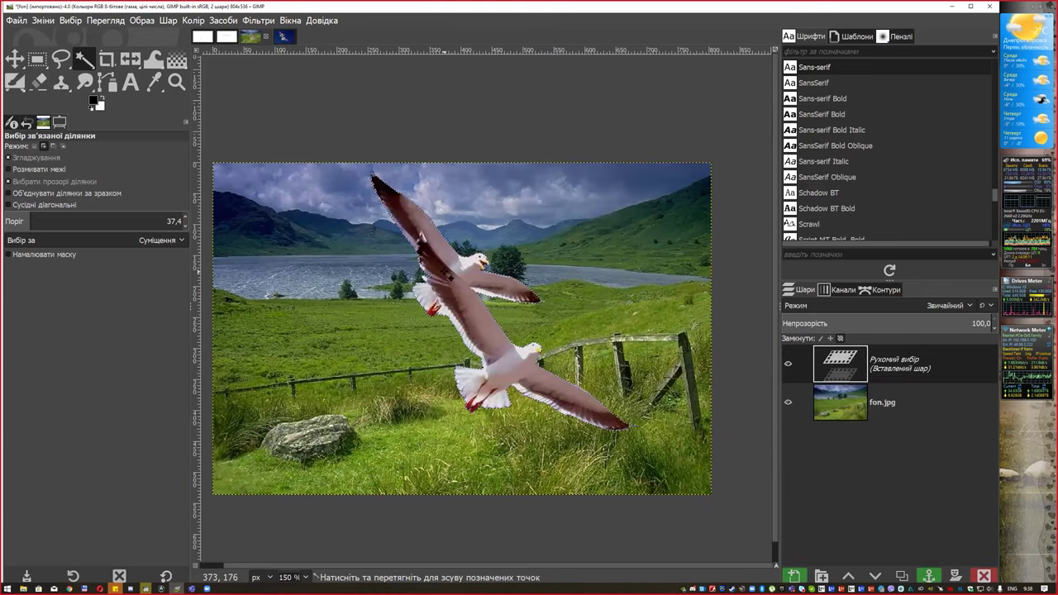
Turn the floating pasted seagulls into the new layer 'Вставлений шар'
click(794, 573)
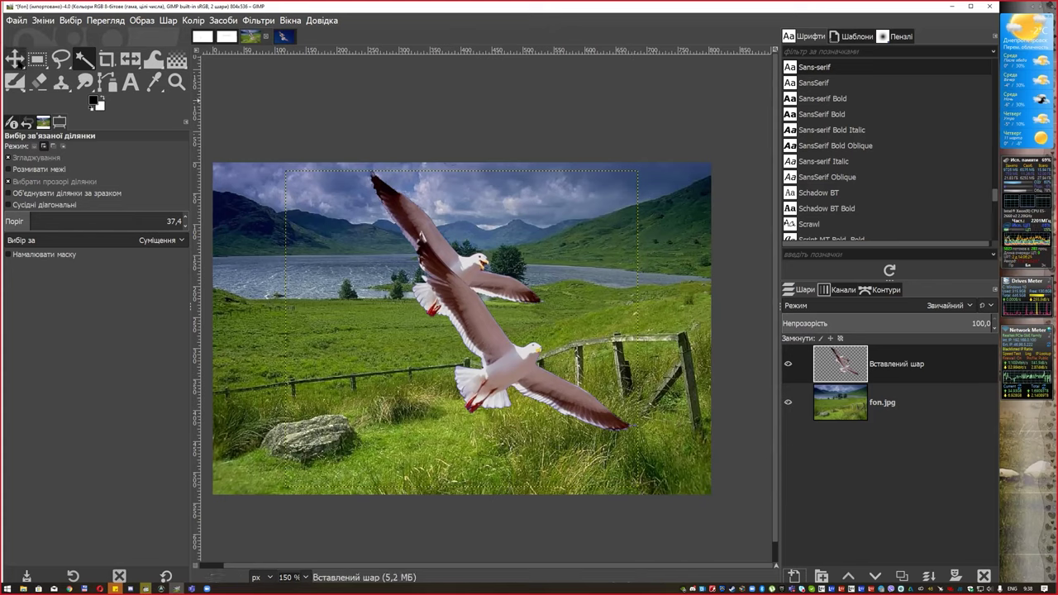
click(15, 58)
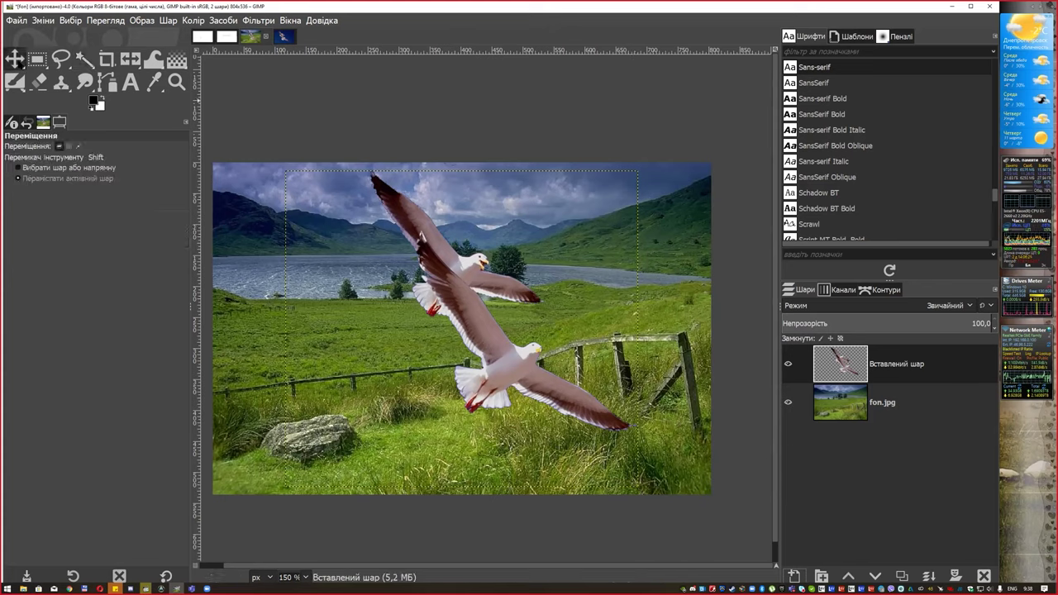
Scale the seagull layer to 245×220 px and move it left over the mountains
right_click(134, 64)
click(213, 106)
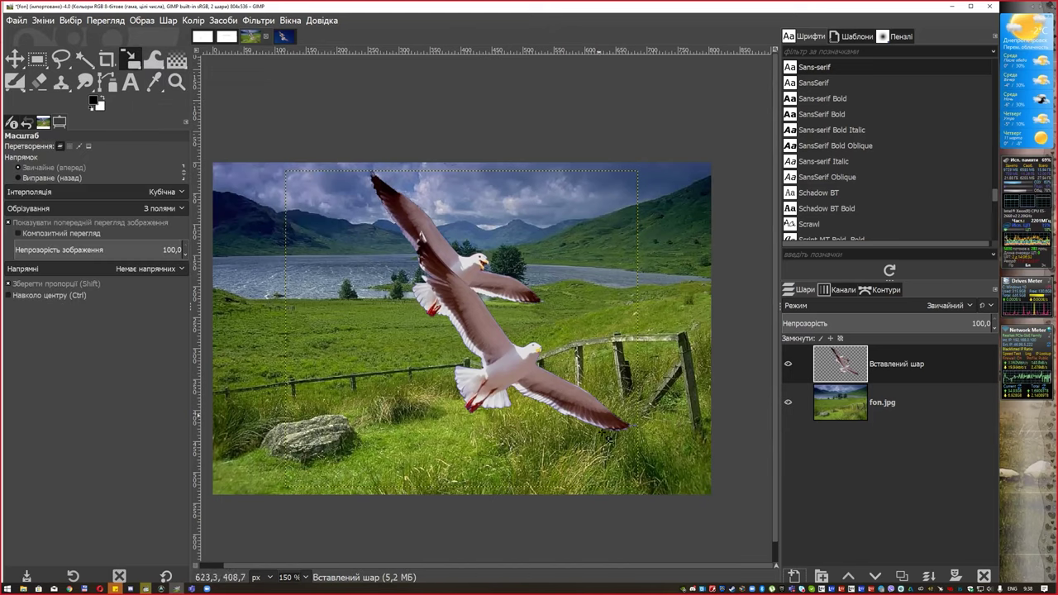
click(631, 473)
drag(636, 480, 459, 291)
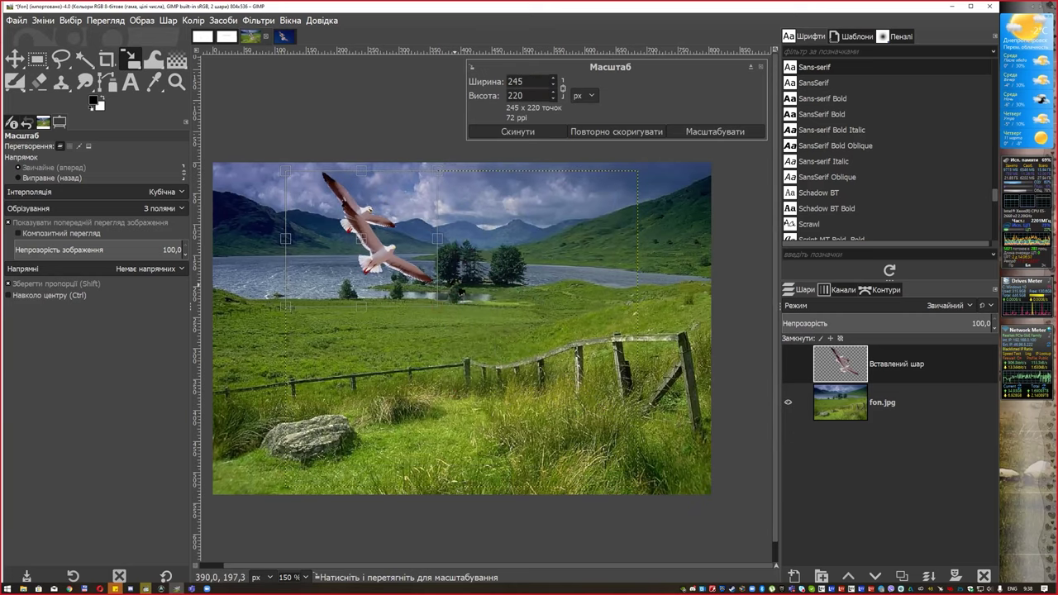
click(686, 133)
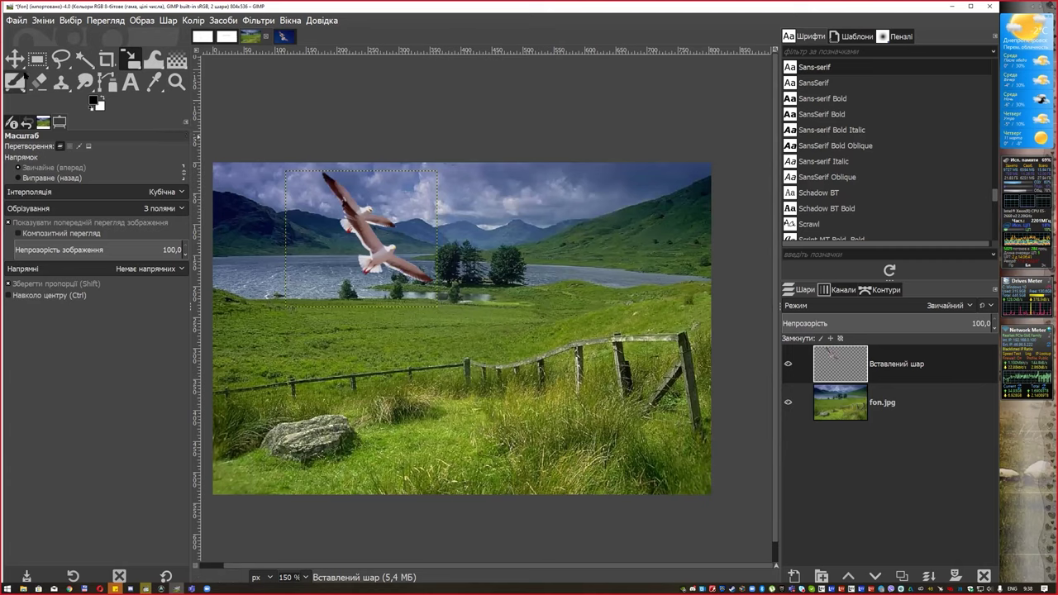
click(14, 58)
drag(343, 217, 287, 221)
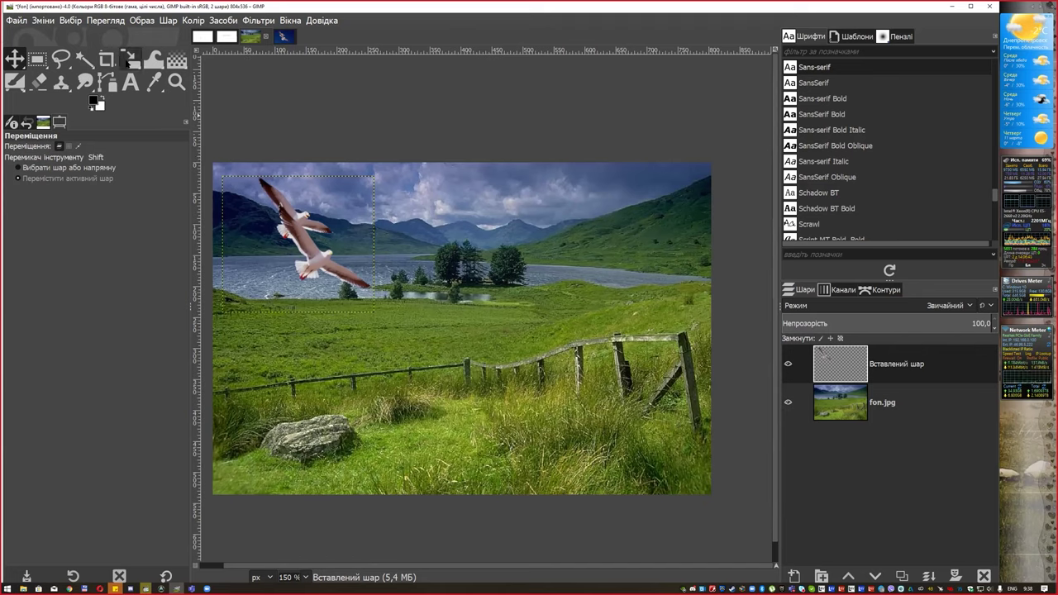
Rotate the seagull layer about -19° so the gulls fly more level
click(130, 61)
click(126, 61)
click(138, 66)
click(189, 84)
click(316, 225)
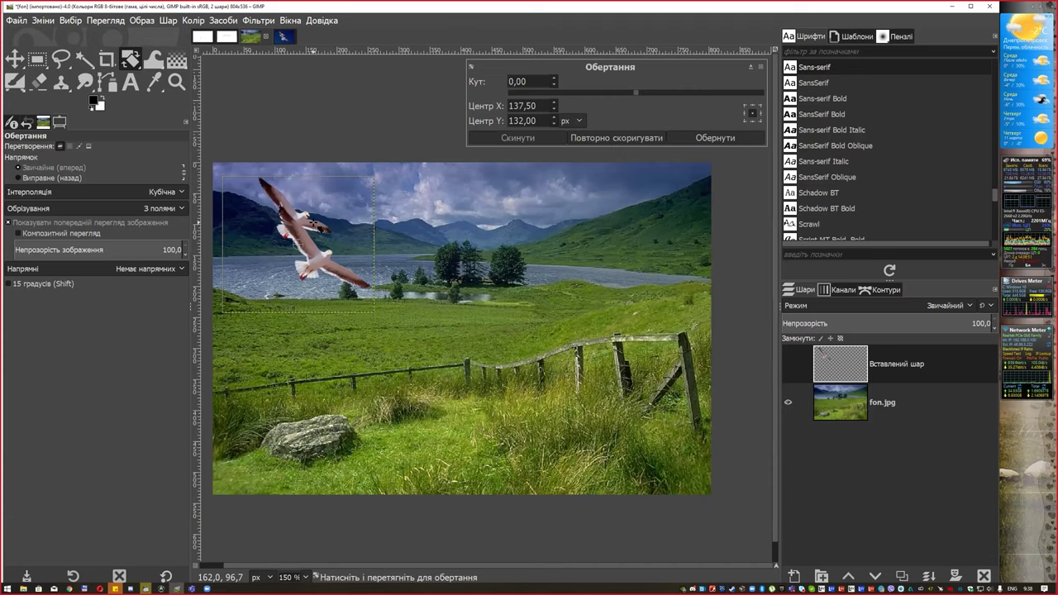
mouse_move(384, 311)
mouse_down()
mouse_move(398, 263)
mouse_move(328, 217)
mouse_up()
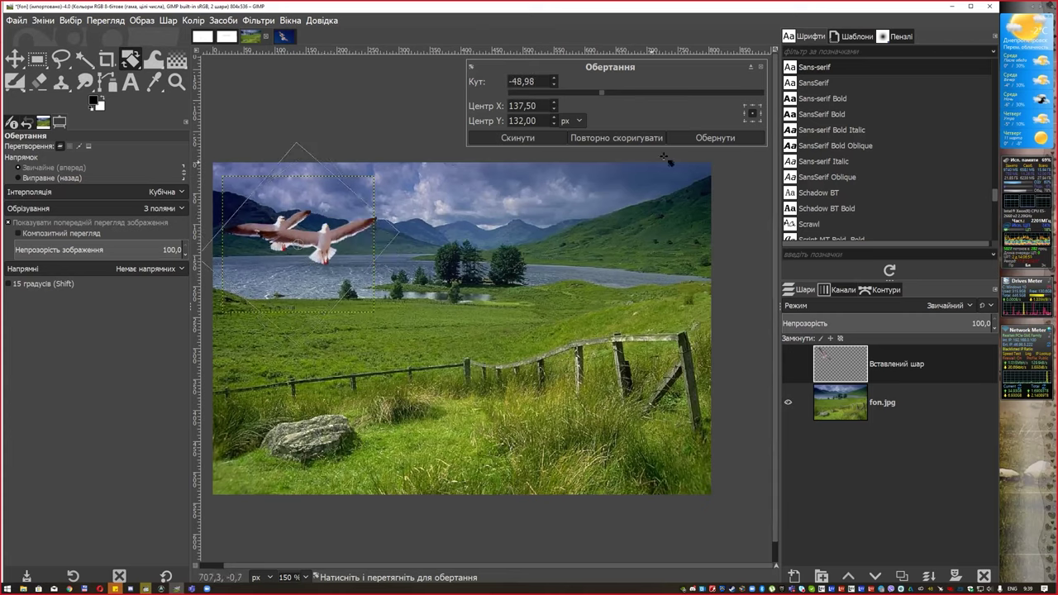
click(699, 139)
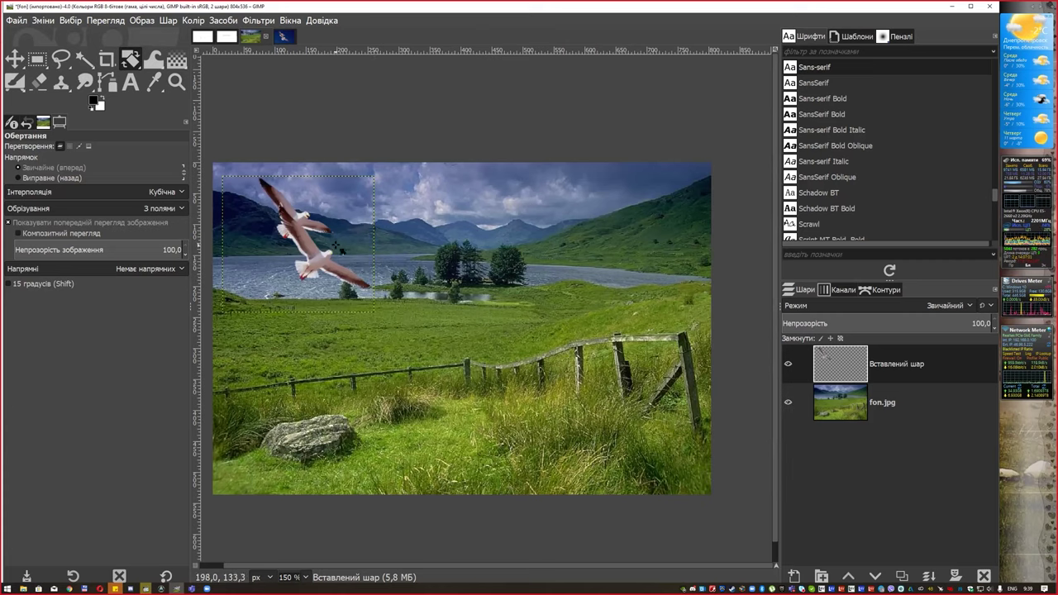
drag(363, 288, 450, 229)
key(Return)
Nudge the rotated seagulls slightly up-right over the lake
key(m)
mouse_move(282, 221)
mouse_down()
mouse_move(303, 222)
mouse_move(314, 207)
mouse_up()
click(280, 37)
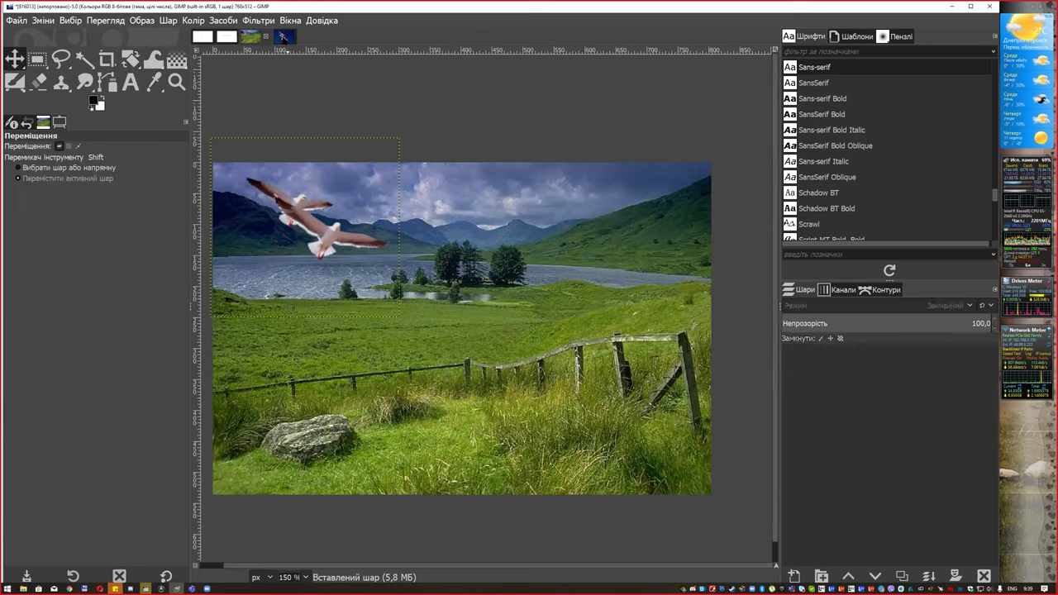
Close 816013.jpg without saving and drag the reindeer photo 09340004.TIF into GIMP
click(290, 38)
click(515, 351)
key(alt+Tab)
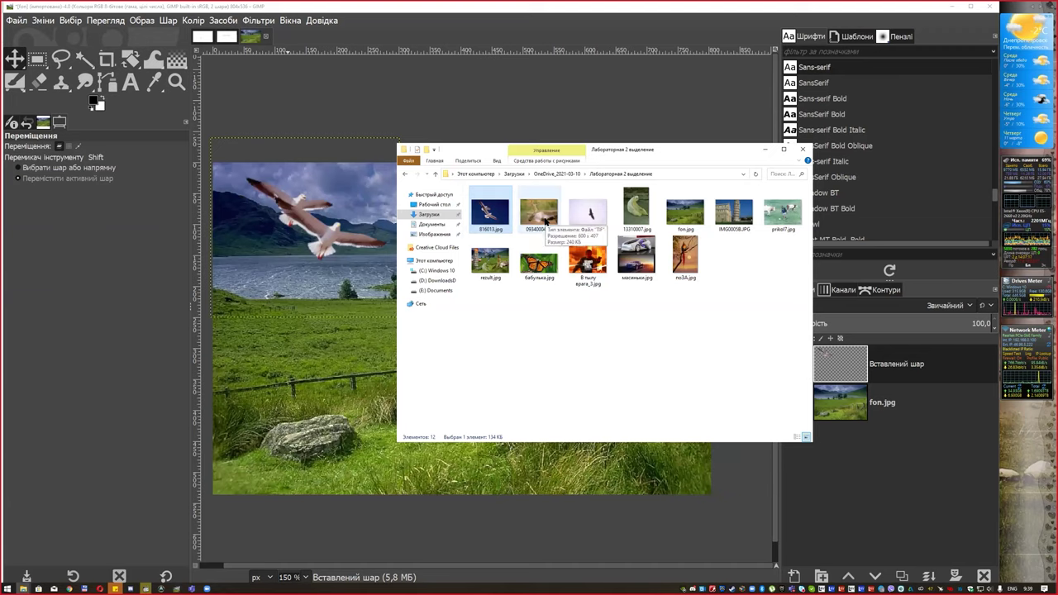
click(542, 217)
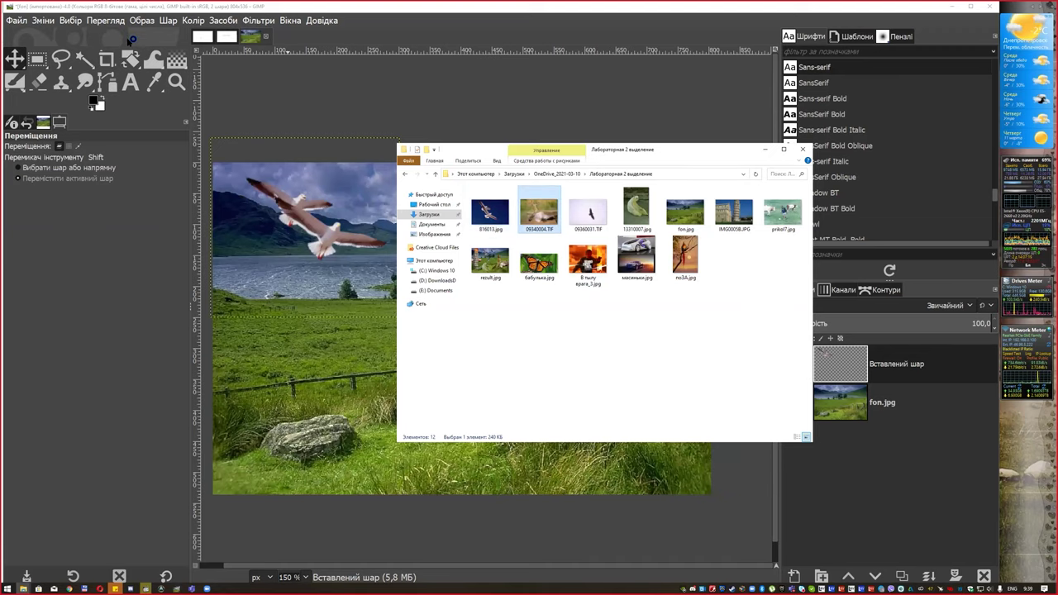
drag(539, 212, 128, 41)
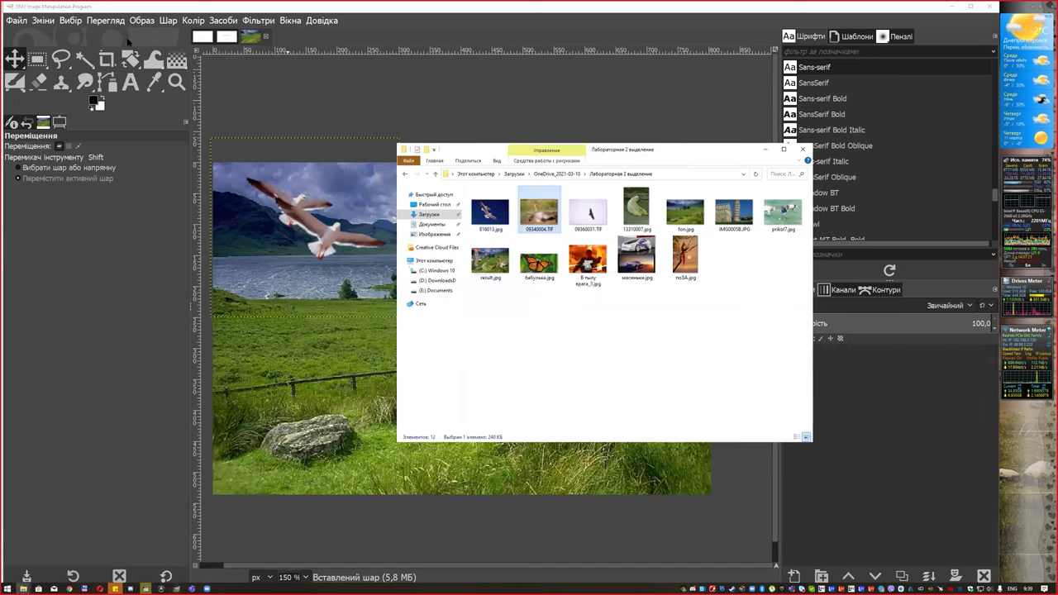
Zoom and pan around the reindeer, then pick Scissors Select from the lasso tool group
key(2)
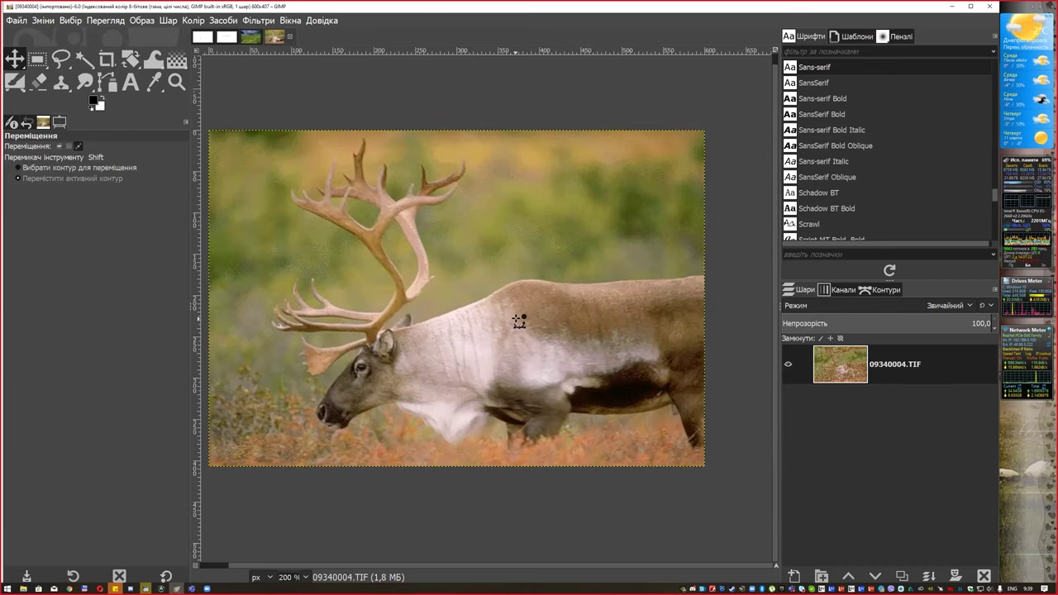
scroll(476, 339, up, 1)
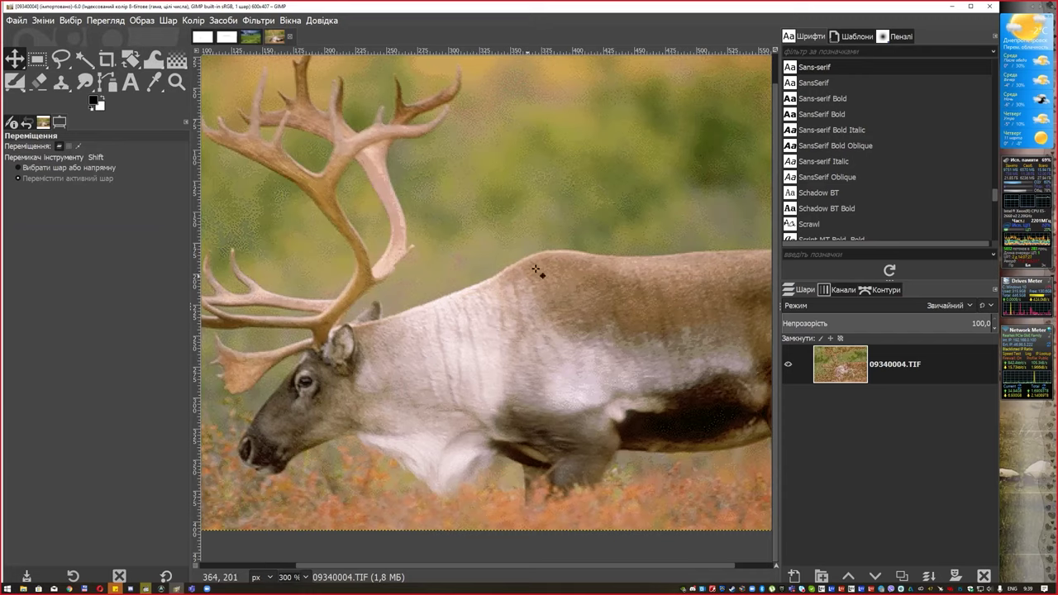
mouse_move(656, 253)
mouse_down()
mouse_move(565, 293)
mouse_move(524, 295)
mouse_move(600, 300)
mouse_move(600, 273)
mouse_move(583, 281)
mouse_up()
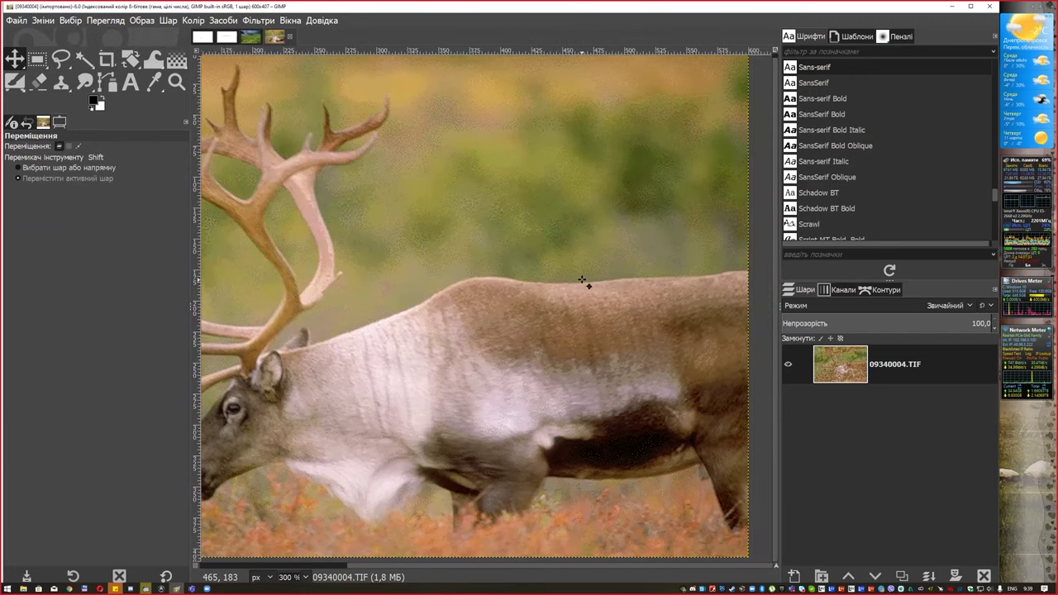
ctrl+scroll(576, 273, down, 1)
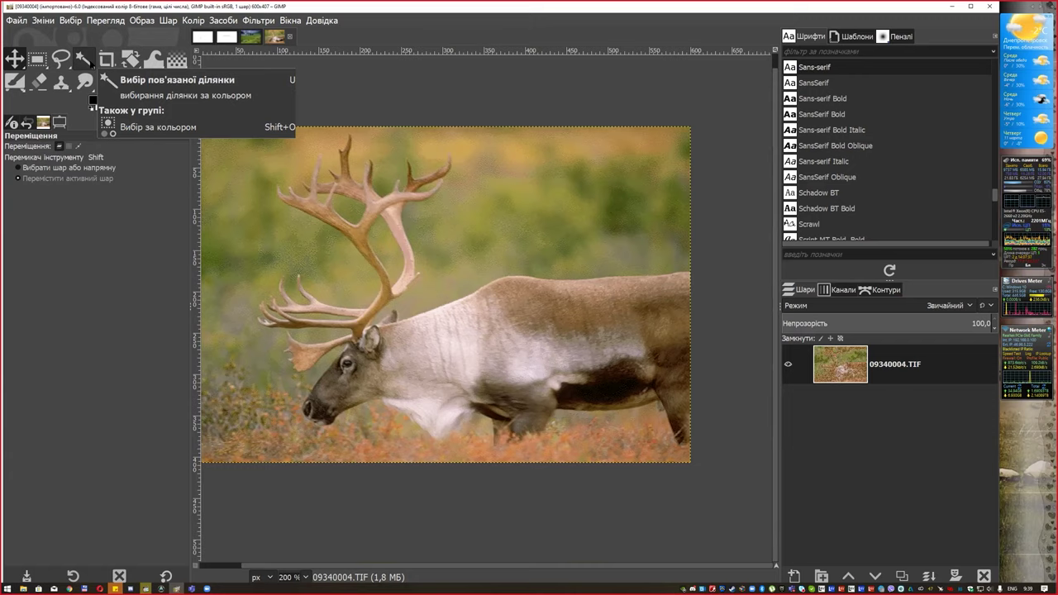
right_click(62, 58)
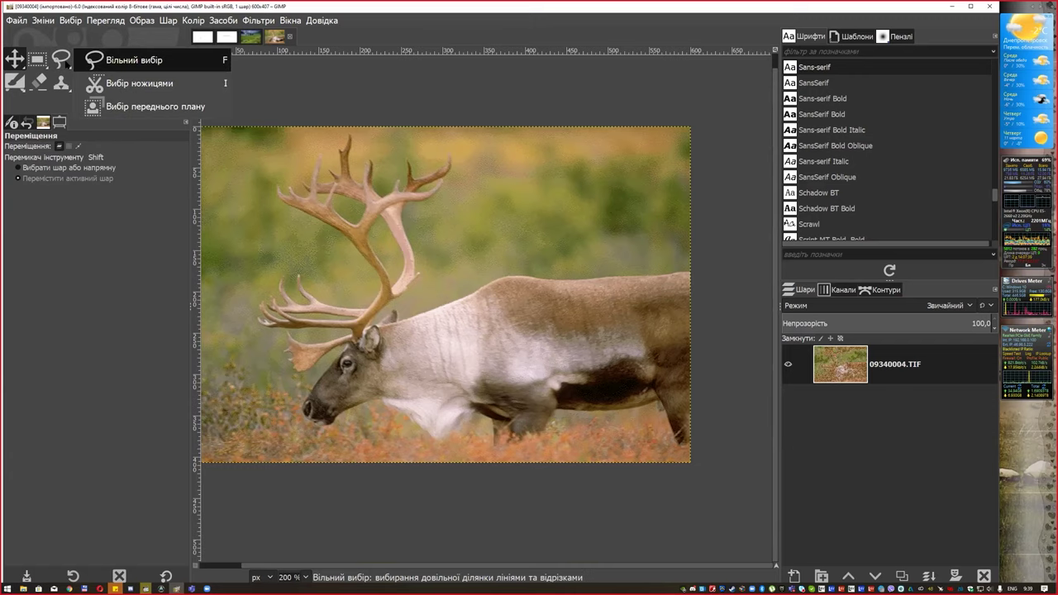
click(98, 83)
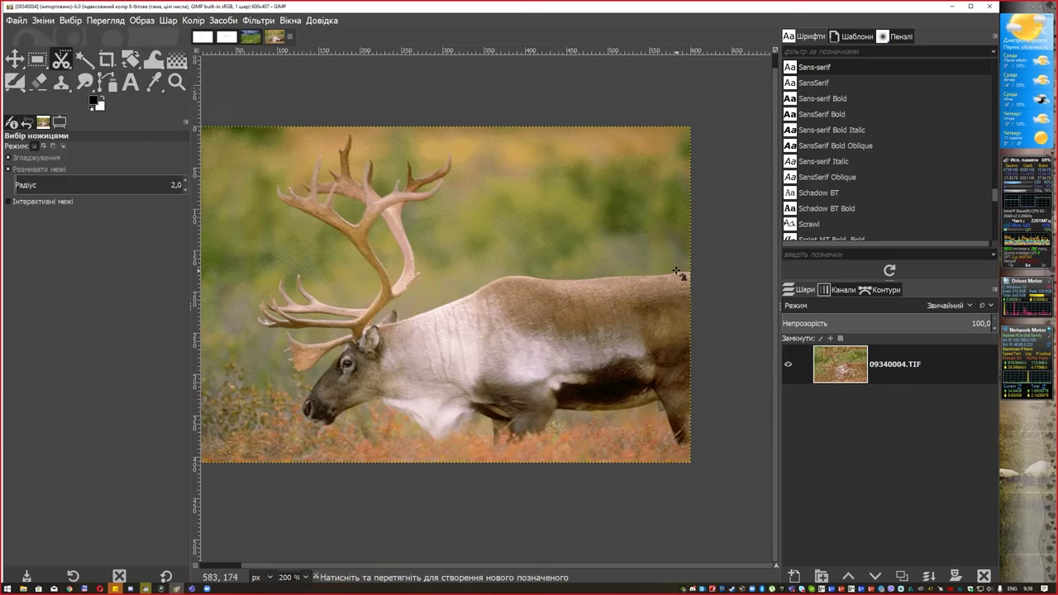
Trace scissors points along the front antler's lower edge, branch and upper tine
scroll(277, 300, up, 1)
click(383, 347)
click(319, 365)
click(291, 351)
click(290, 374)
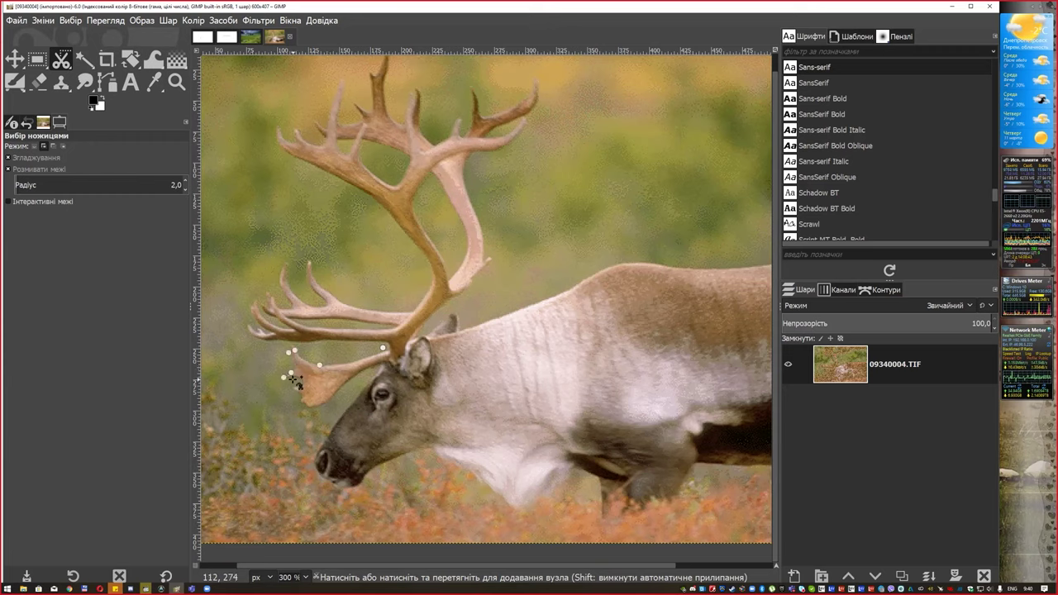
click(296, 380)
click(290, 388)
click(308, 408)
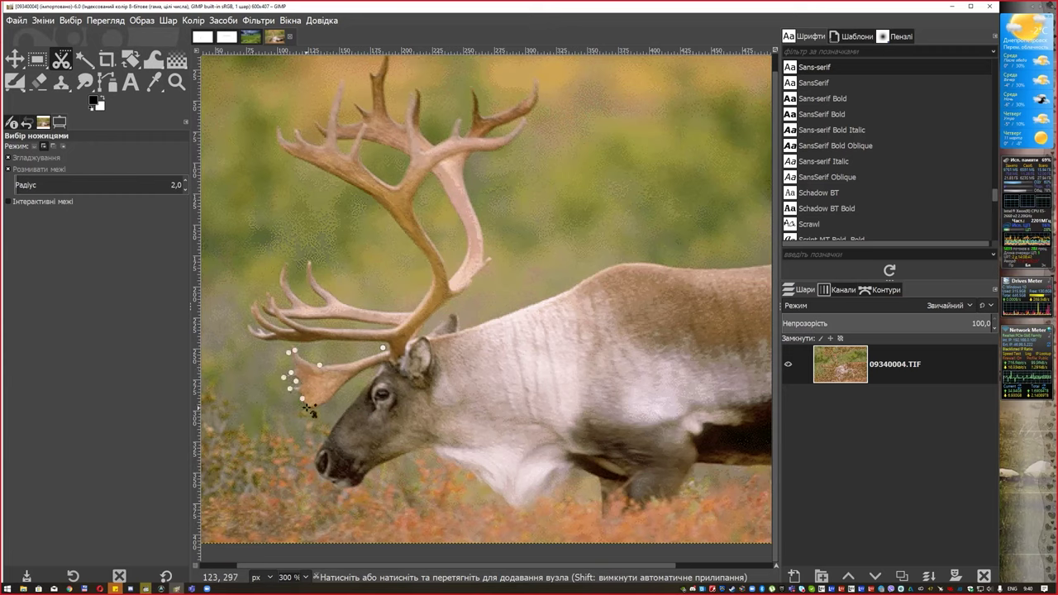
click(394, 365)
click(425, 320)
click(352, 306)
click(310, 277)
click(314, 269)
click(310, 259)
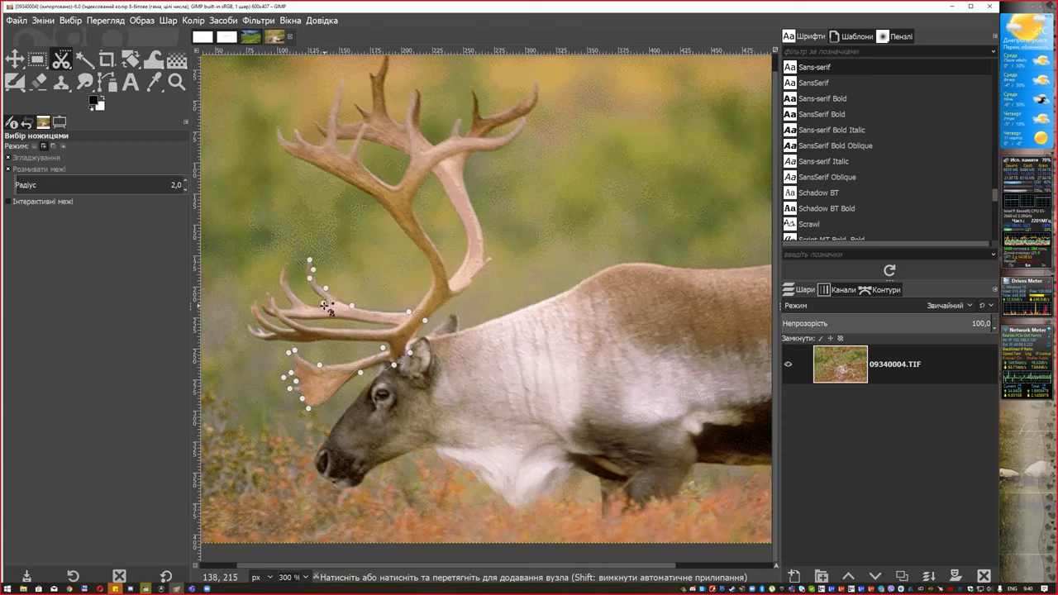
Outline the left antler tine and base, then convert the traced path into a selection
click(290, 281)
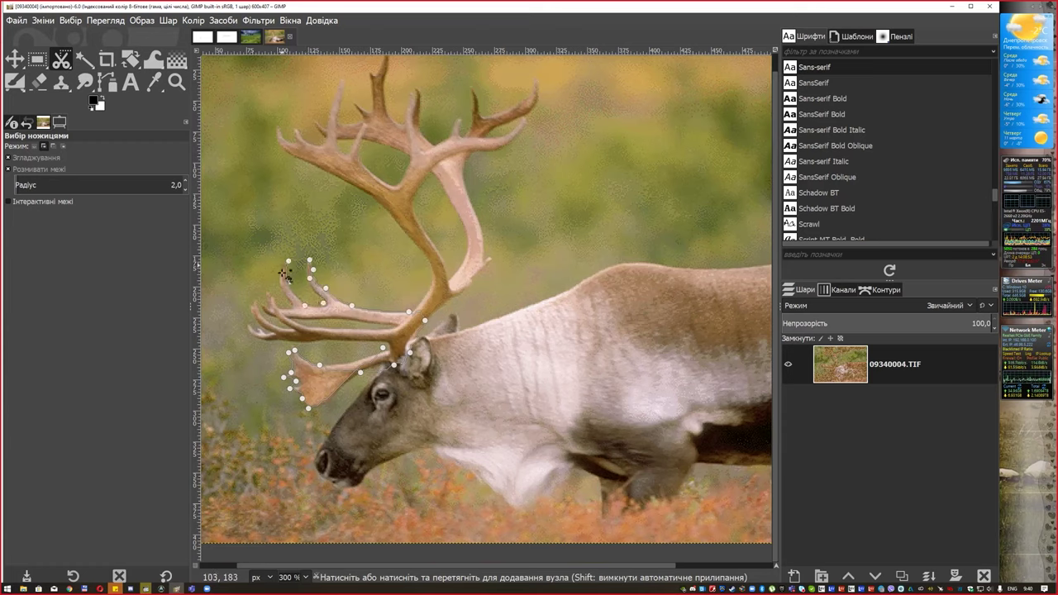
click(268, 296)
click(246, 332)
click(331, 341)
click(370, 341)
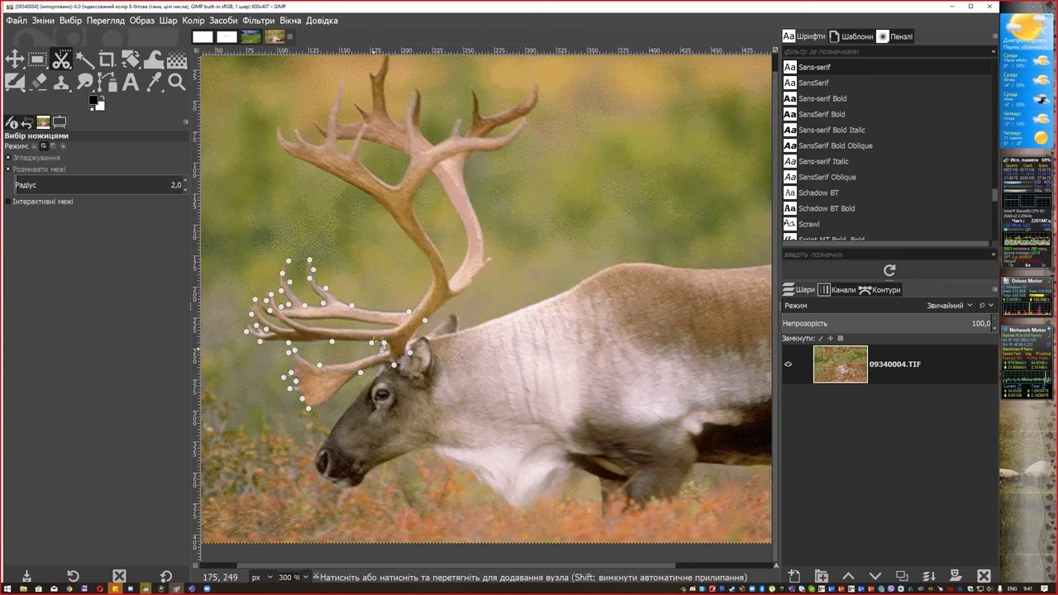
scroll(382, 347, up, 1)
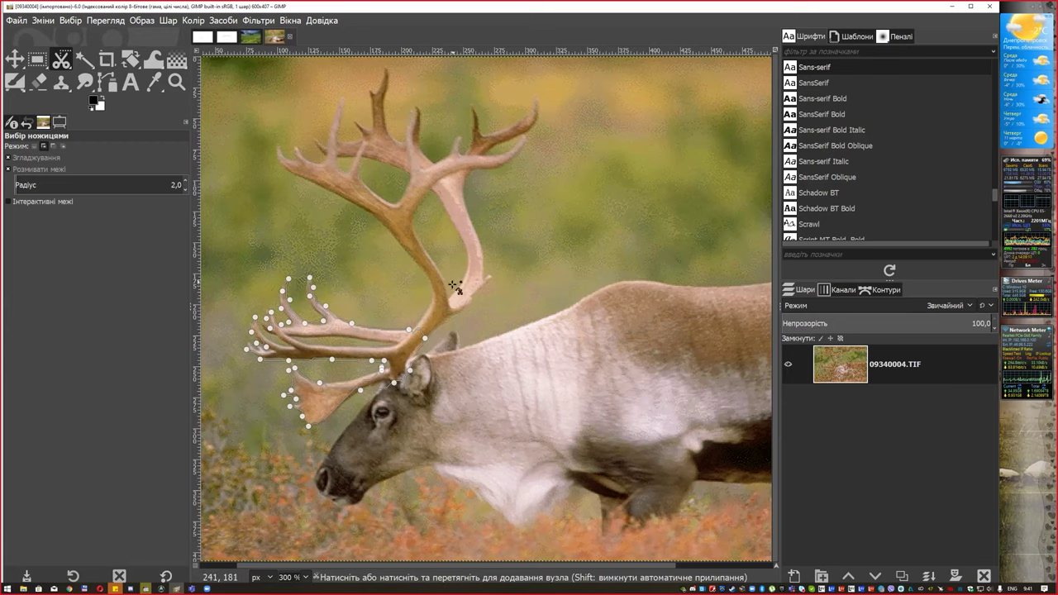
key(minus)
key(minus)
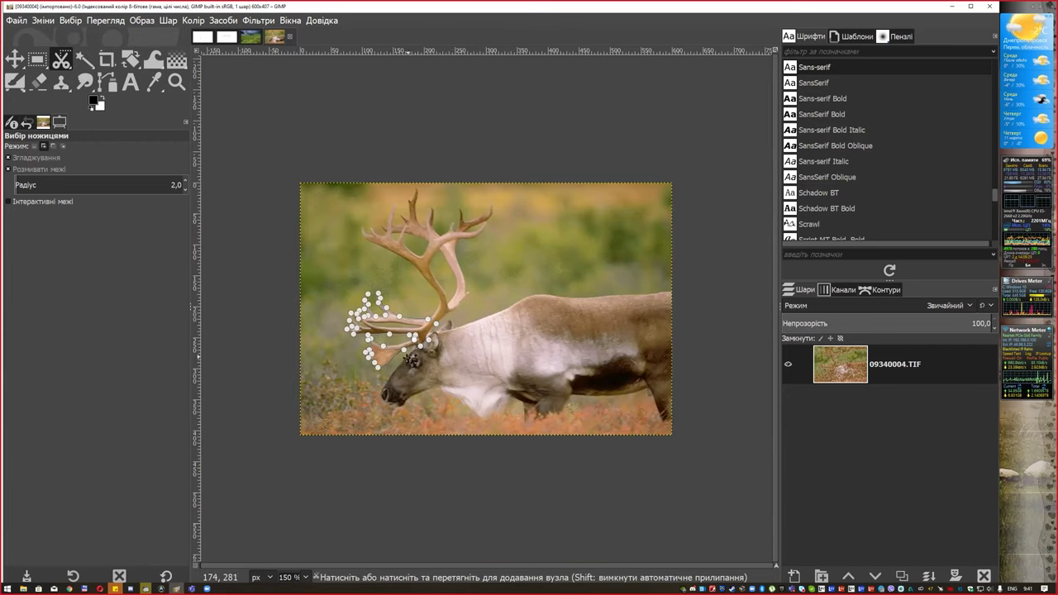
key(plus)
key(plus)
key(plus)
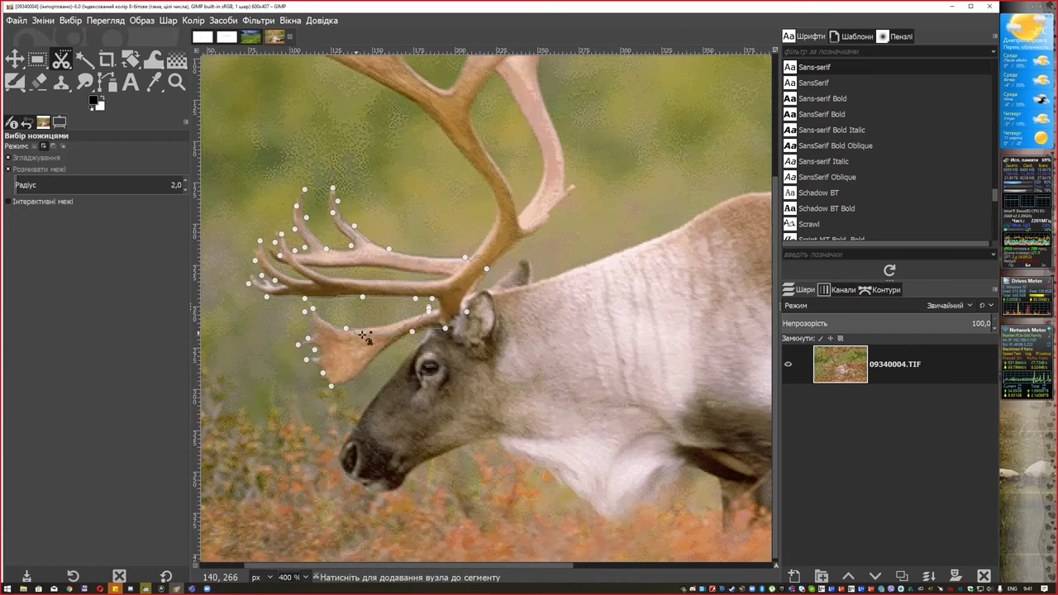
click(379, 328)
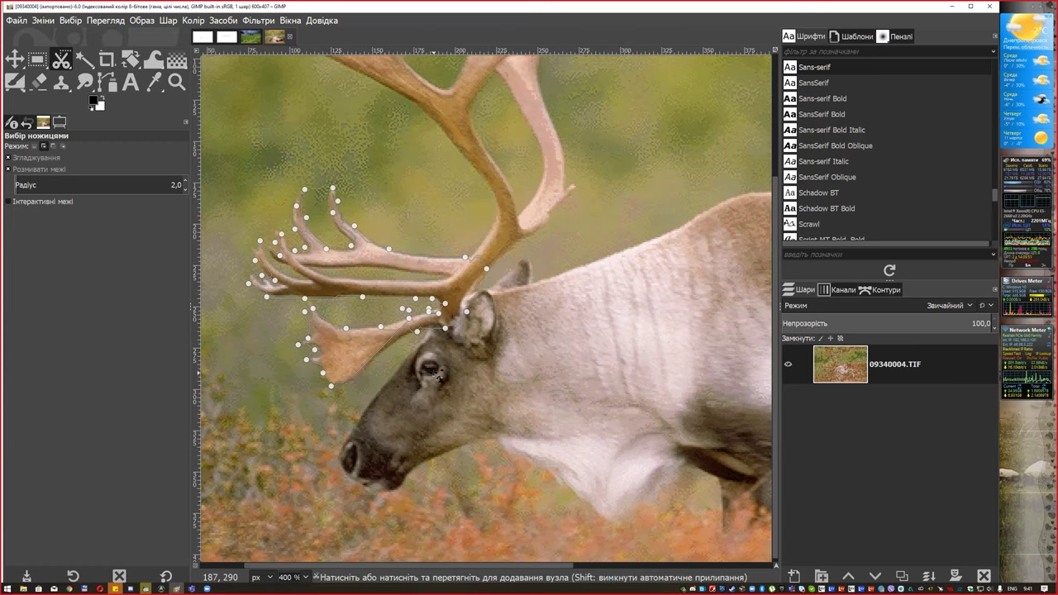
key(ctrl)
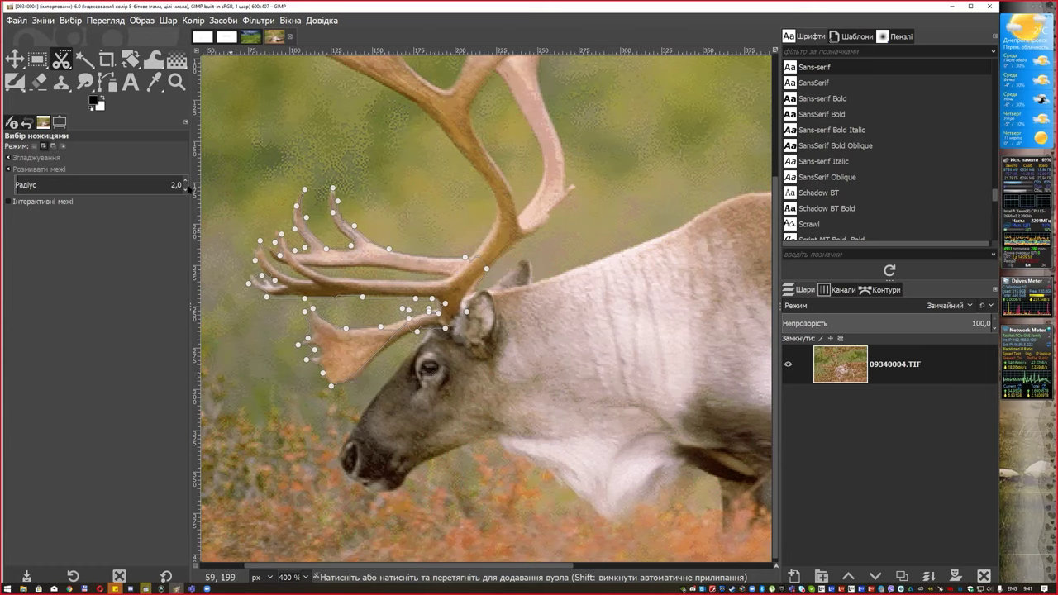
click(38, 66)
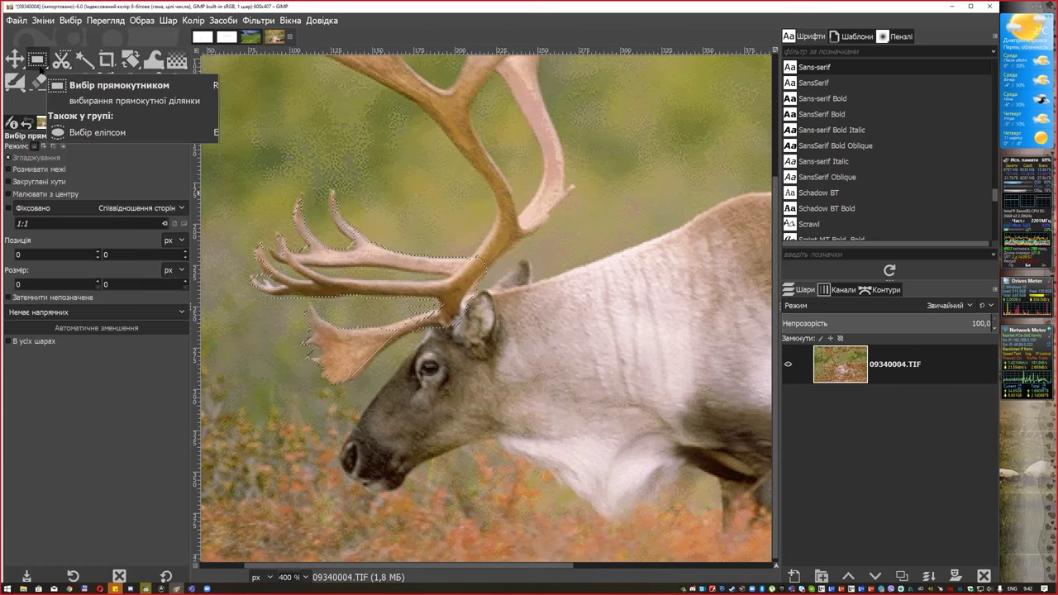
Set the Scissors Select feather-edges radius to 1.0, then dismiss the canvas Edit menu
click(62, 61)
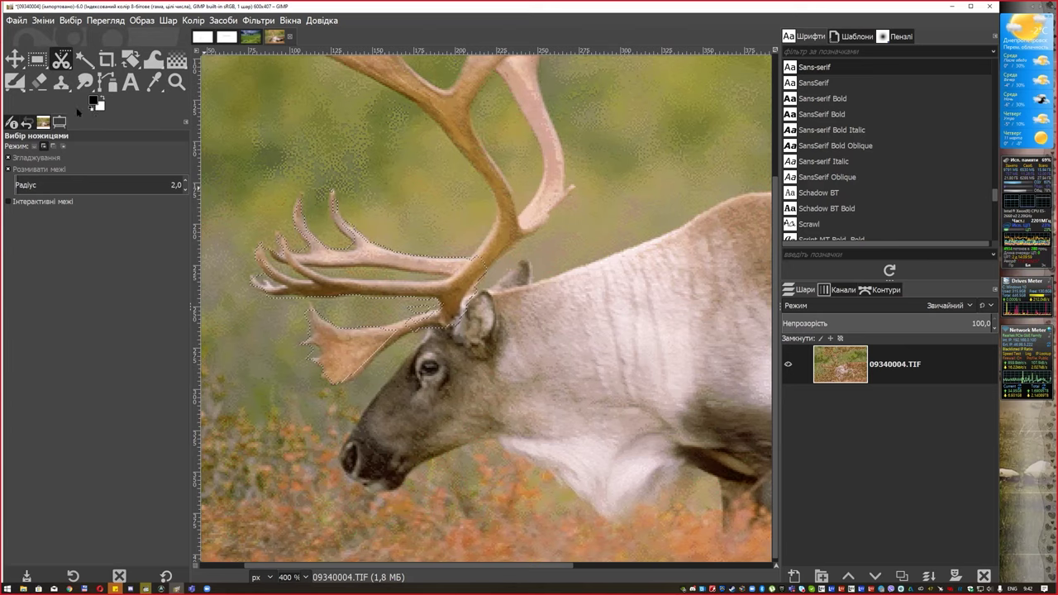
drag(56, 186, 194, 186)
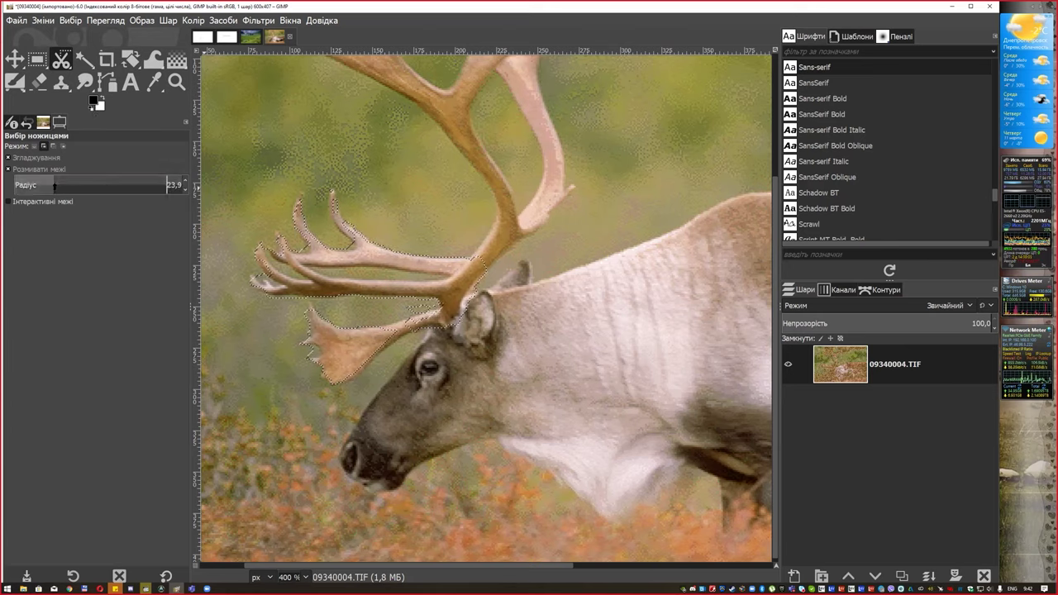
key(BackSpace)
key(BackSpace)
text(1)
key(Return)
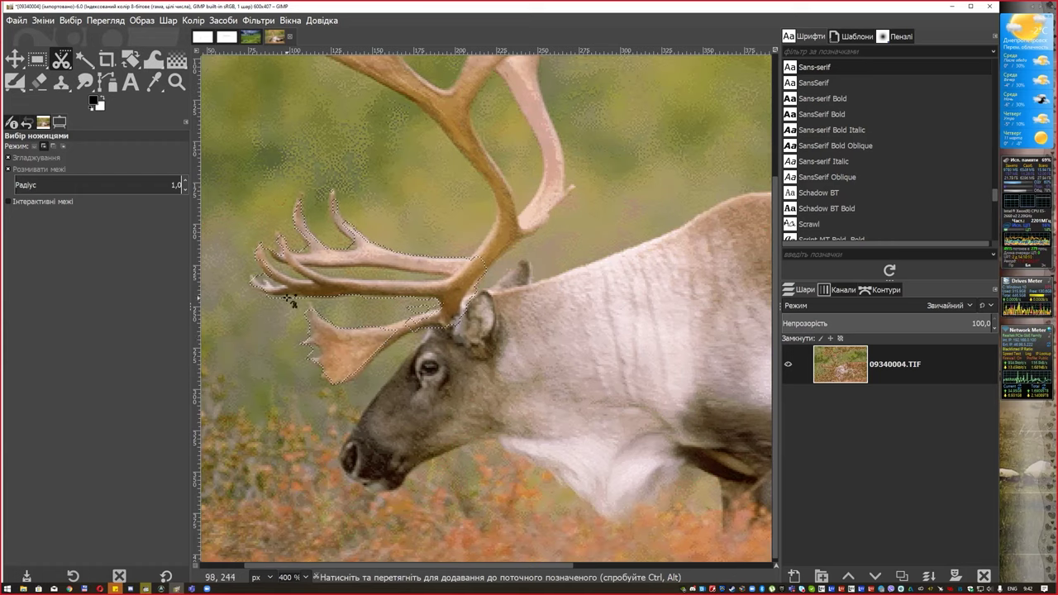
right_click(367, 201)
mouse_move(405, 221)
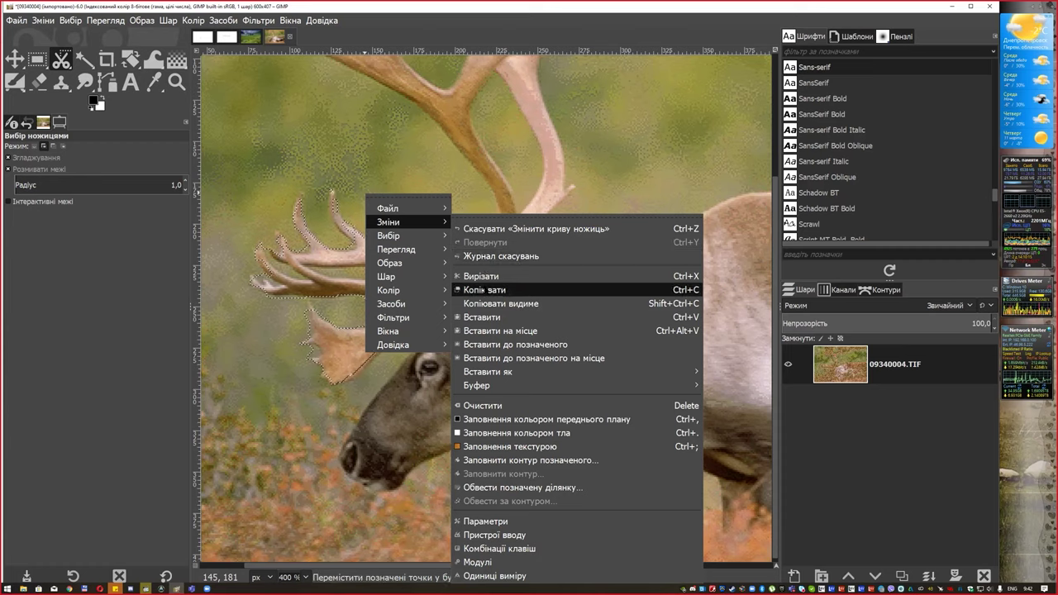
key(Escape)
key(Escape)
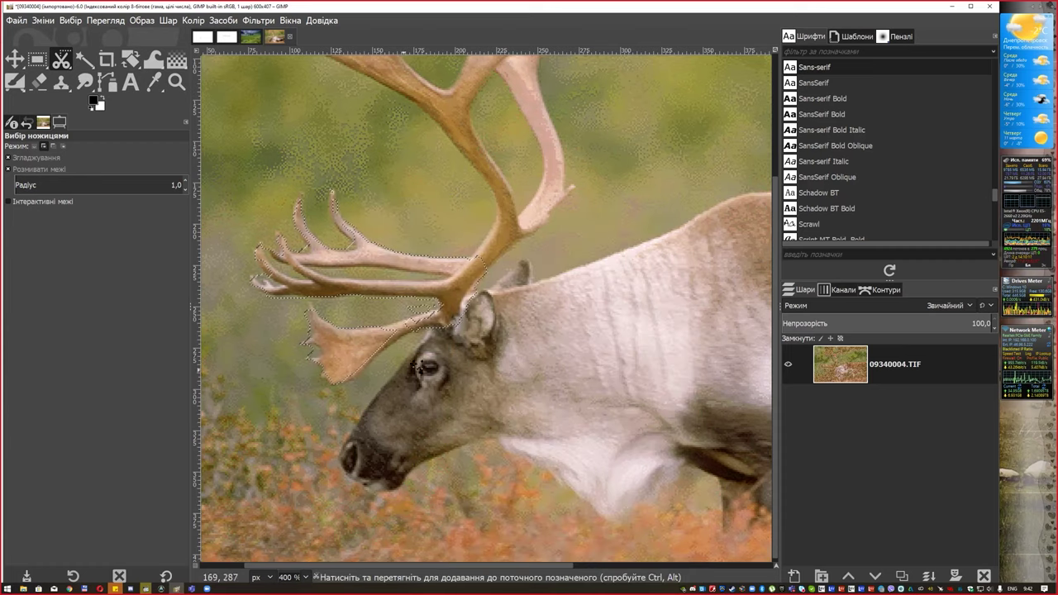
Trace the reindeer's muzzle, jaw, throat and chest with scissors points
click(347, 437)
click(339, 461)
click(362, 487)
click(398, 486)
click(445, 457)
click(499, 436)
click(534, 465)
click(609, 515)
click(649, 497)
click(685, 456)
click(626, 286)
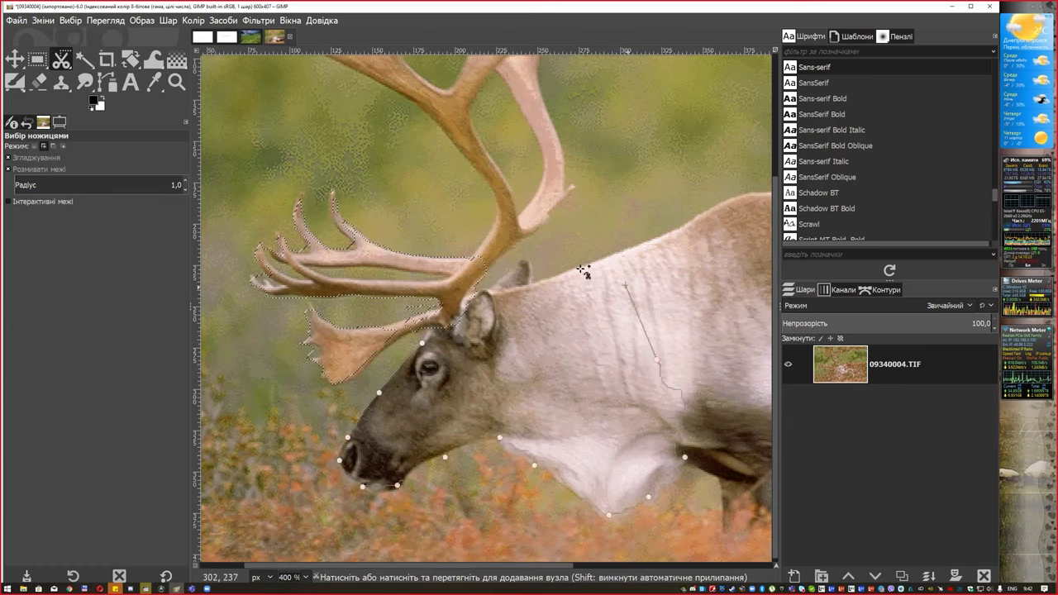
Continue along the top of the neck to the head and add the head-neck outline to the selection
click(577, 265)
click(526, 281)
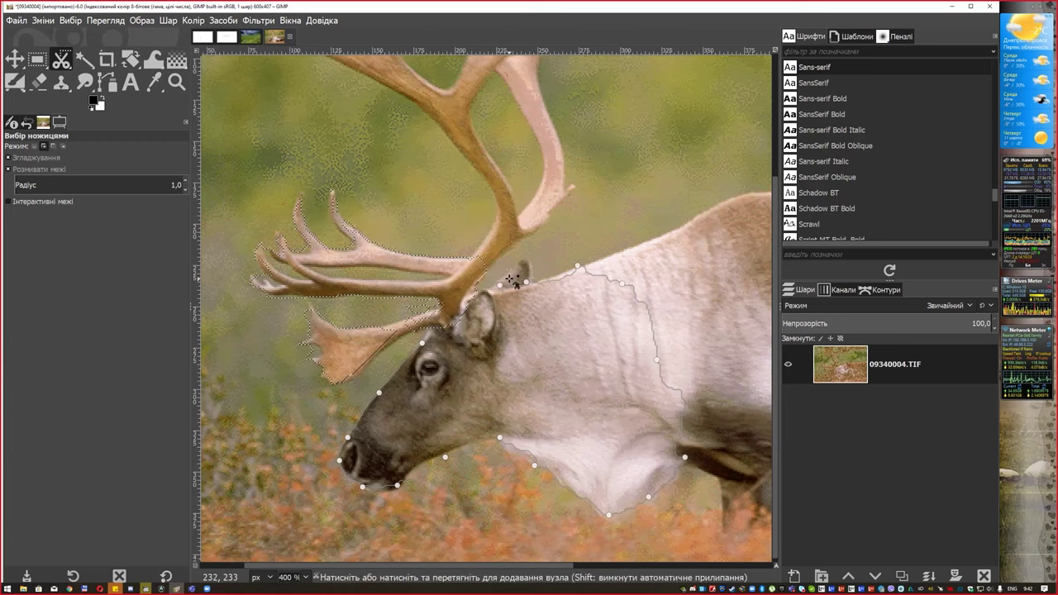
click(470, 291)
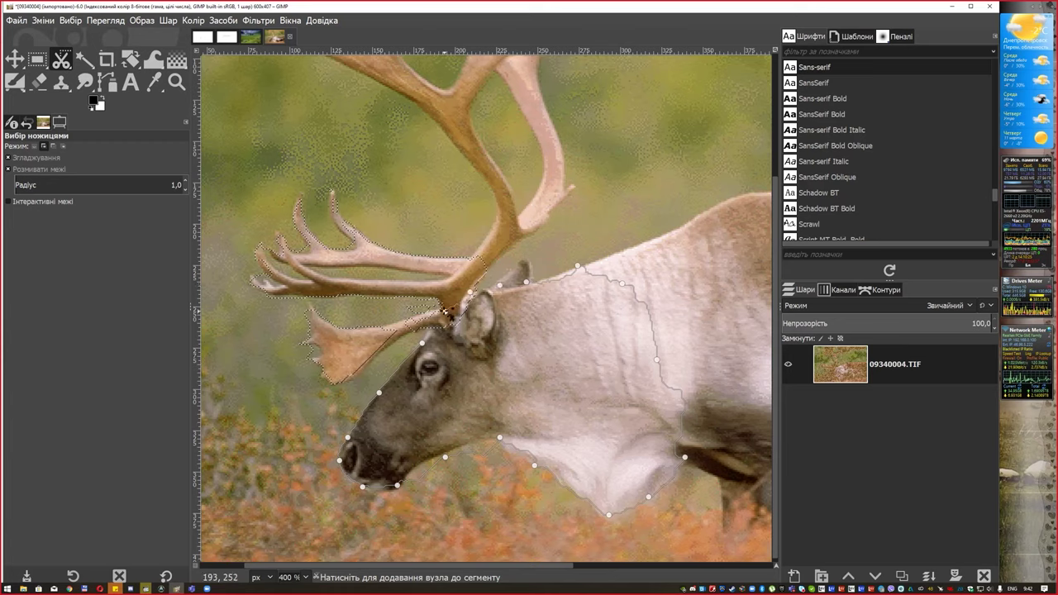
click(447, 312)
click(424, 346)
click(465, 291)
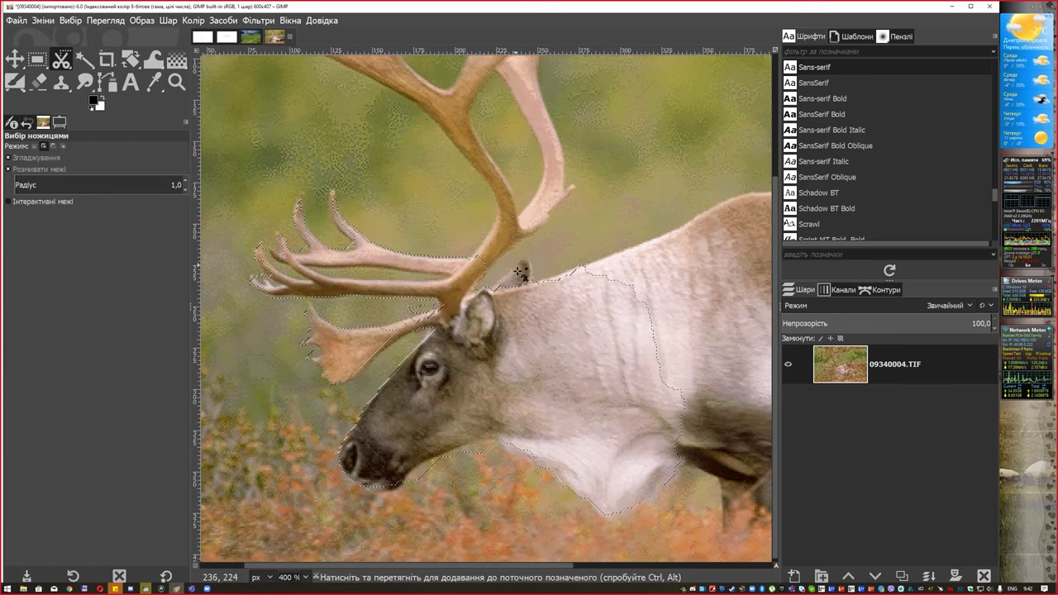
Add small outlines around the ear and under the muzzle to the selection
click(487, 294)
click(513, 266)
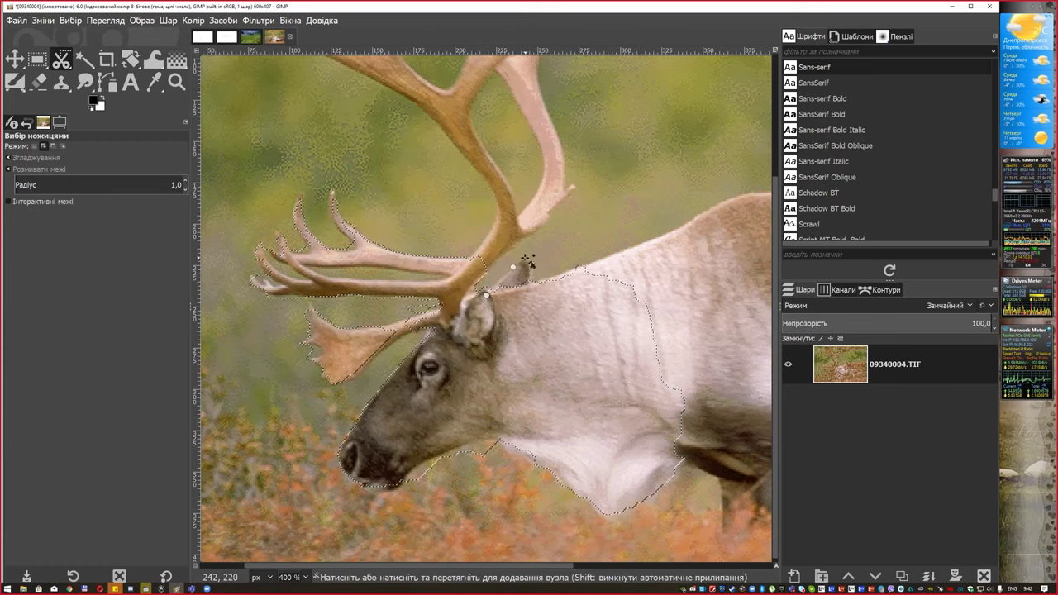
click(487, 295)
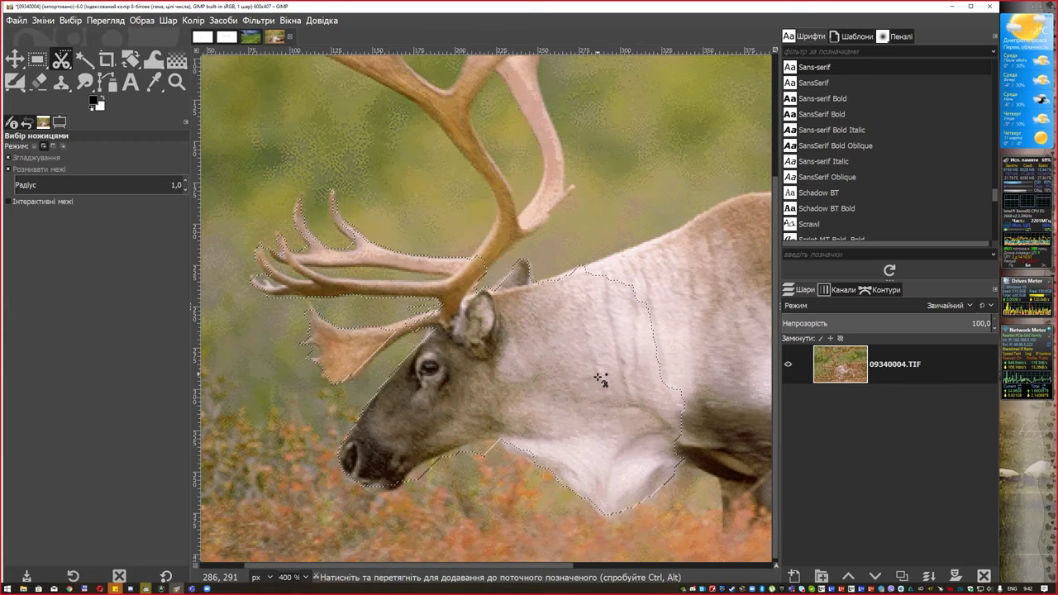
drag(602, 378, 529, 283)
click(314, 381)
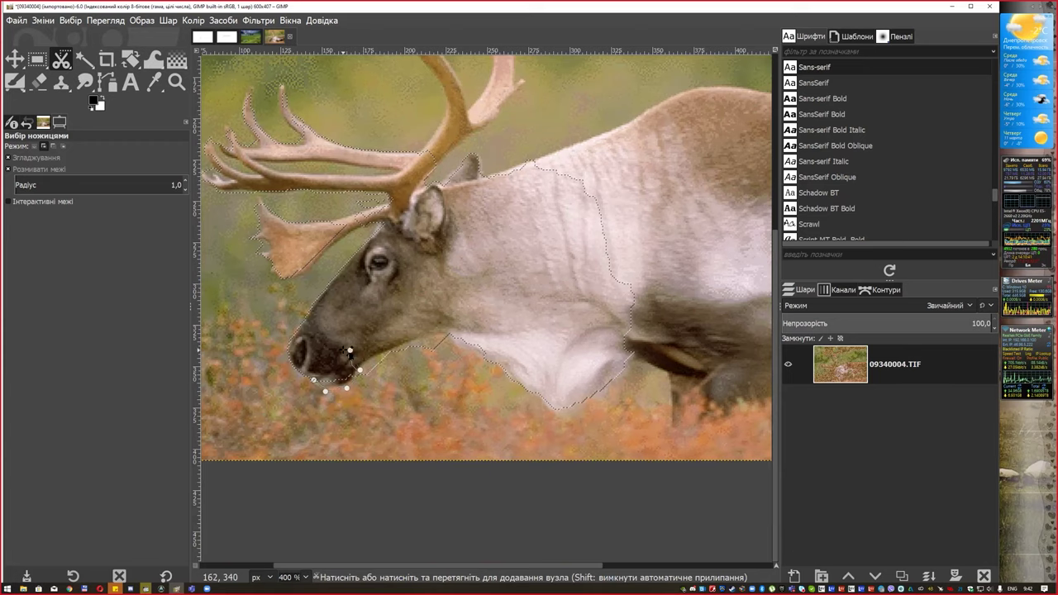
click(329, 360)
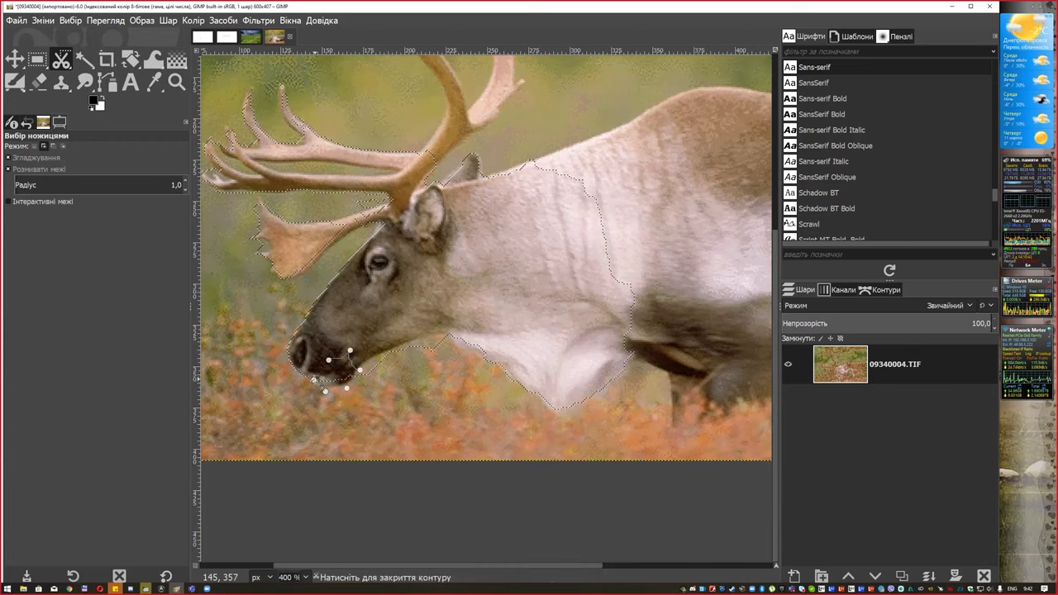
key(Return)
Trace around the front leg, belly and hind leg
scroll(505, 331, right, 4)
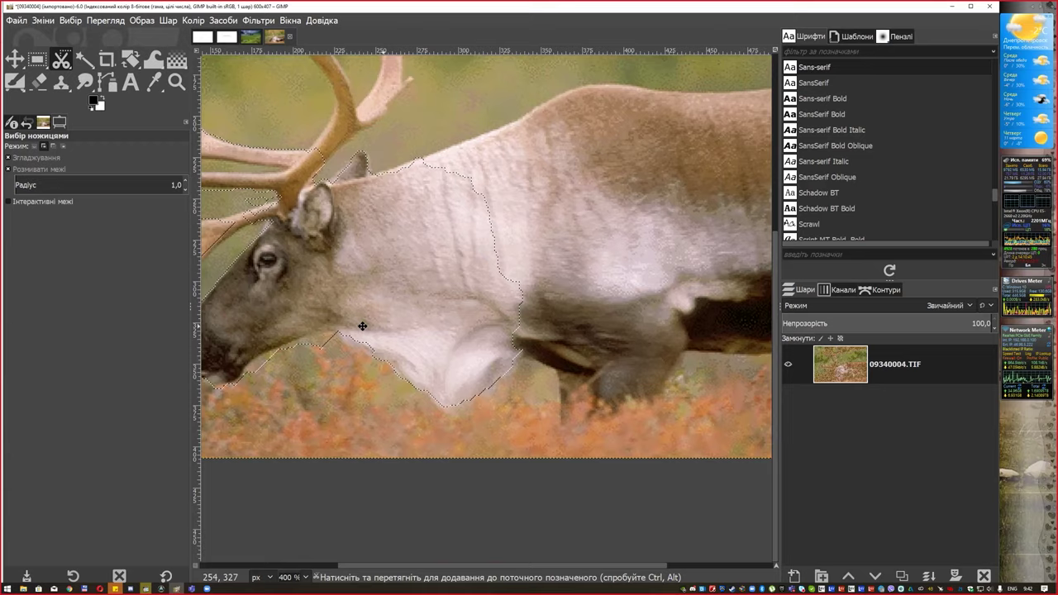
scroll(335, 346, right, 5)
click(334, 343)
click(367, 390)
click(373, 418)
click(443, 397)
click(520, 343)
click(711, 330)
click(747, 415)
scroll(539, 414, right, 3)
scroll(539, 413, up, 2)
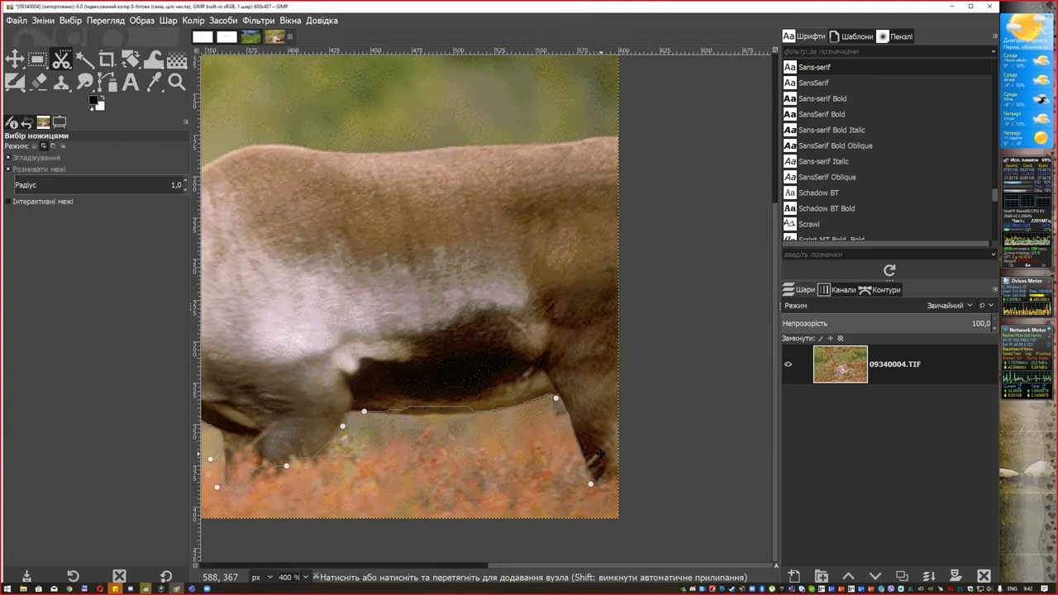
Outline the reindeer's back and chest, close the body outline and convert it to a selection
click(624, 138)
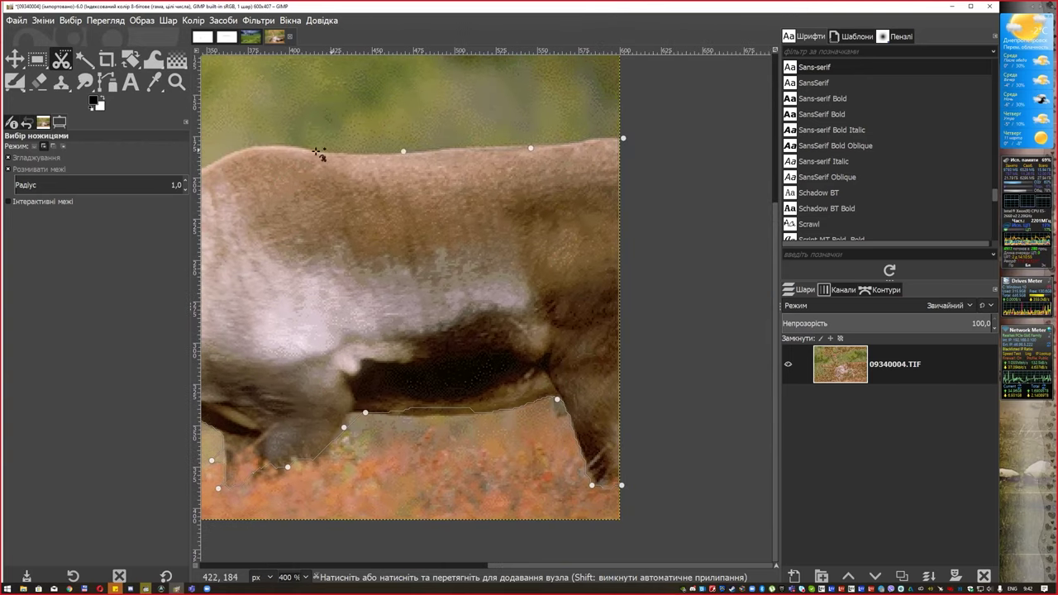
click(234, 151)
scroll(442, 203, left, 10)
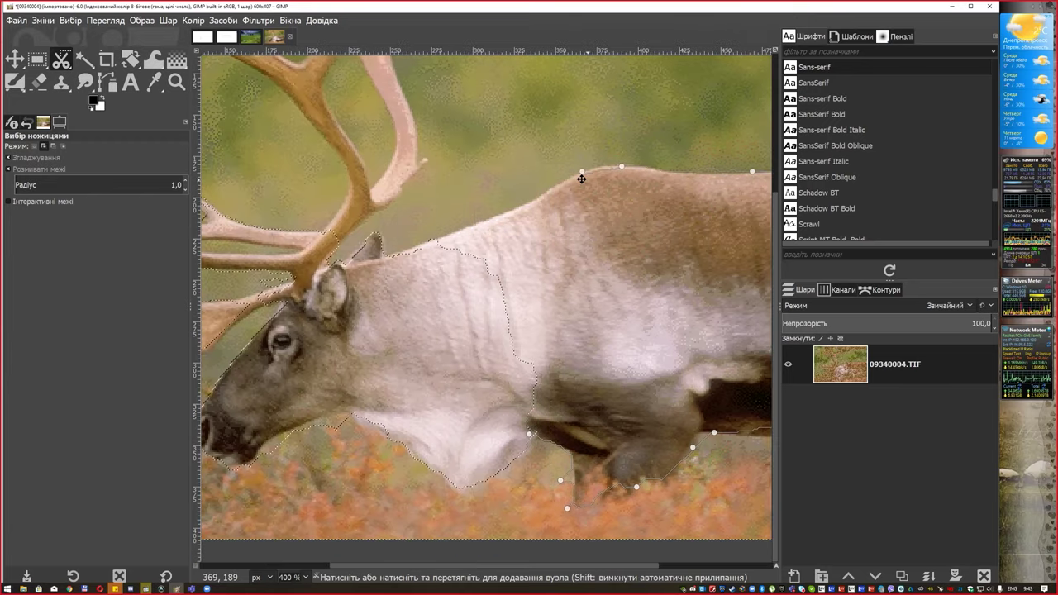
click(406, 229)
click(354, 273)
click(382, 343)
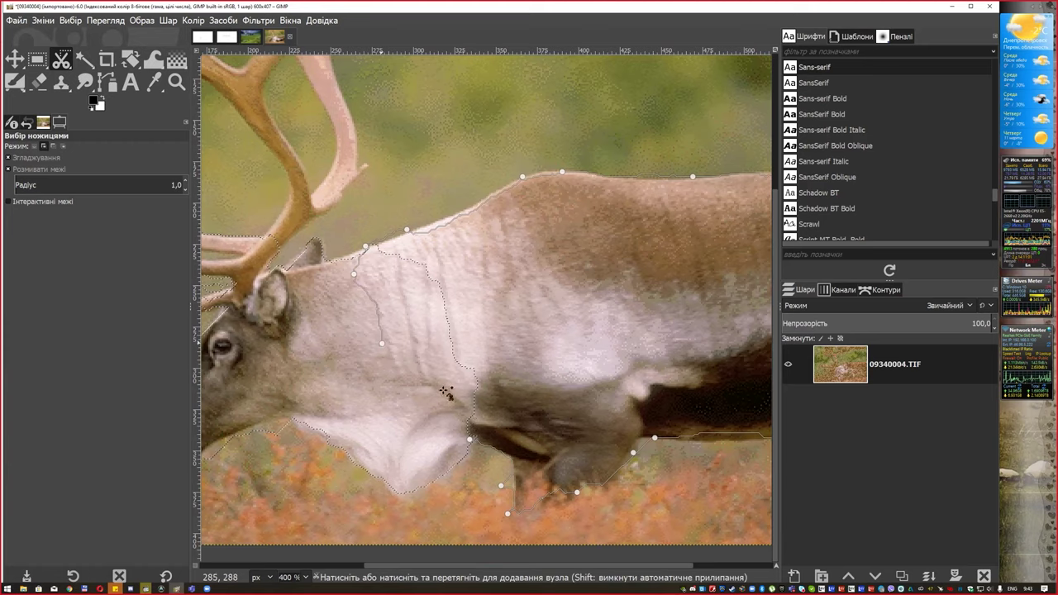
click(469, 438)
click(476, 408)
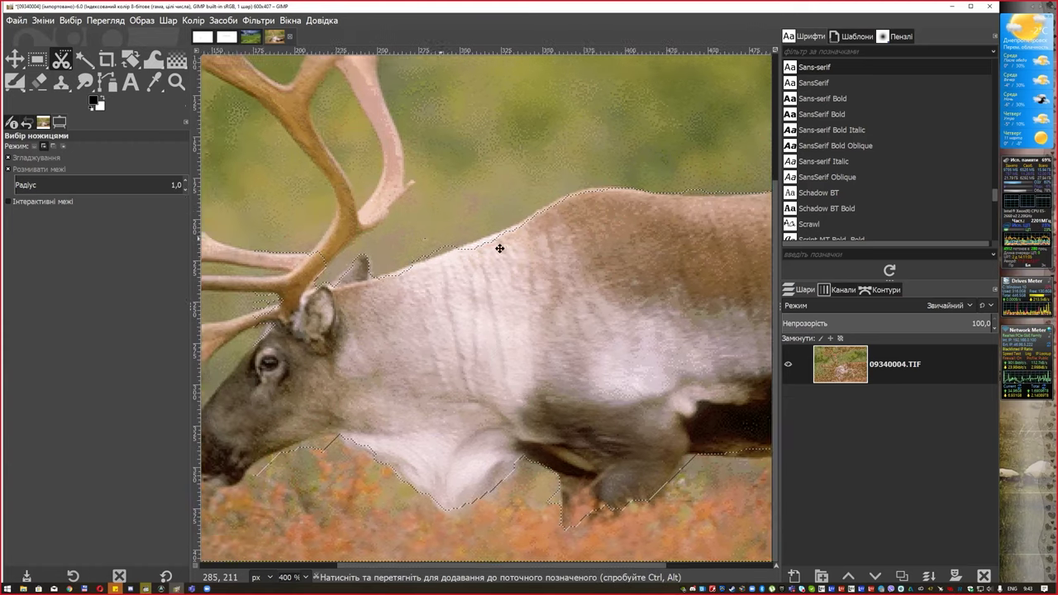
drag(390, 240, 595, 276)
Restart the scissors outline and merge the small edge near the face into the selection
click(430, 349)
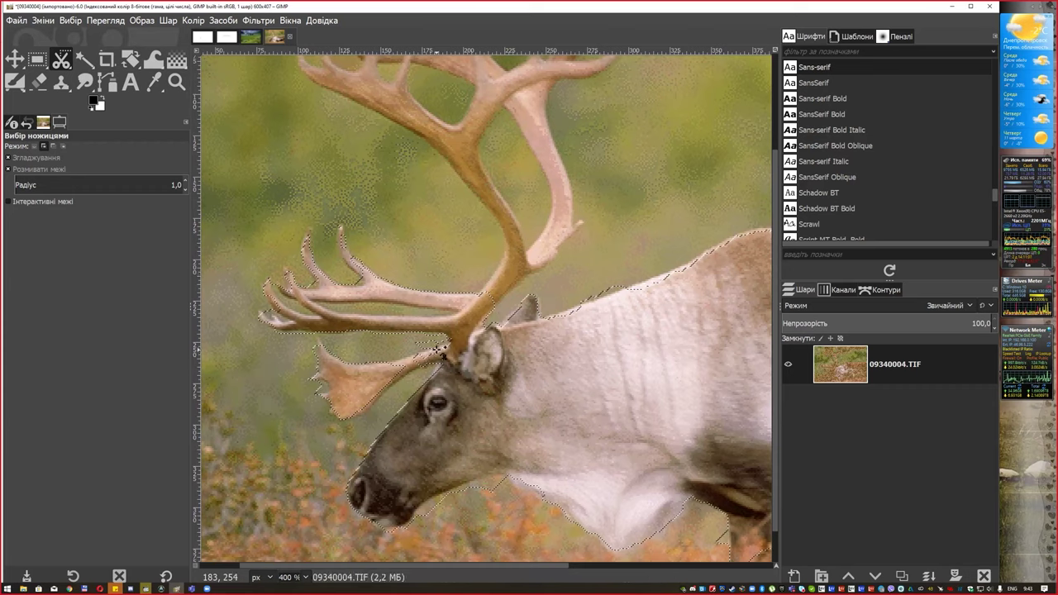
click(398, 362)
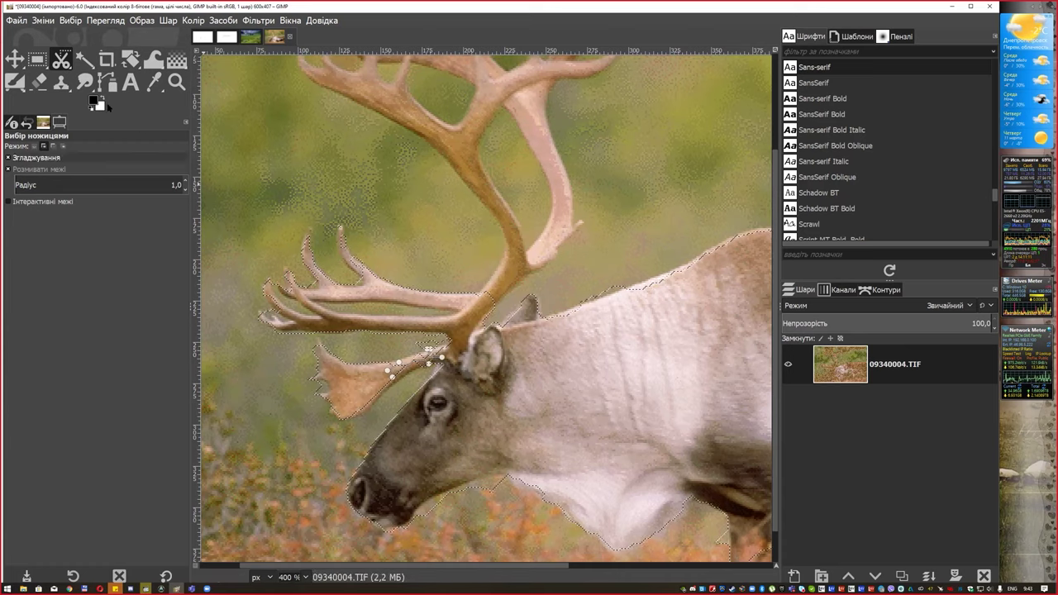
click(36, 60)
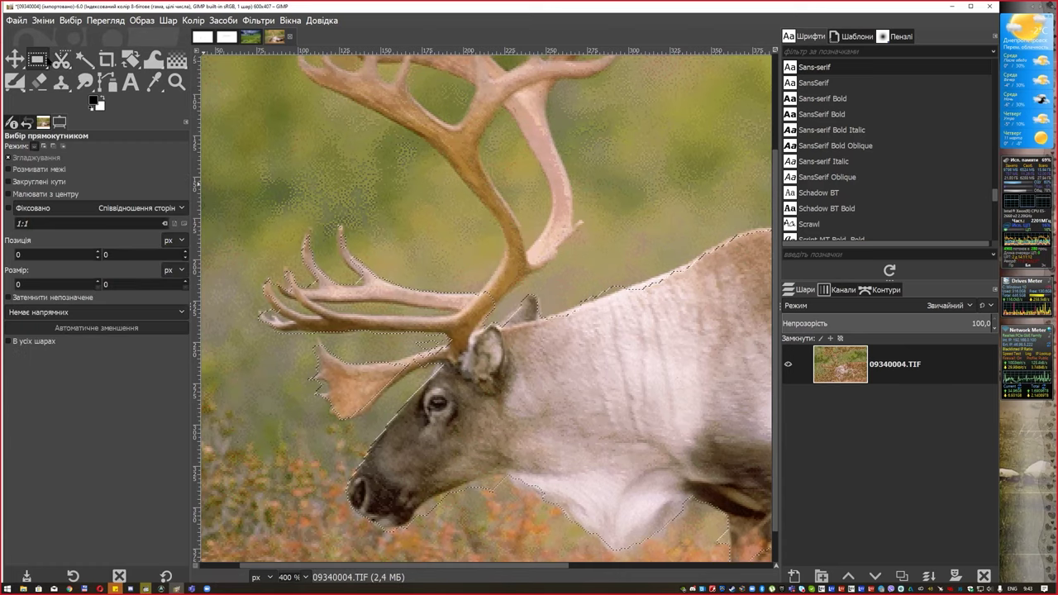
click(61, 59)
click(438, 348)
click(386, 362)
click(380, 381)
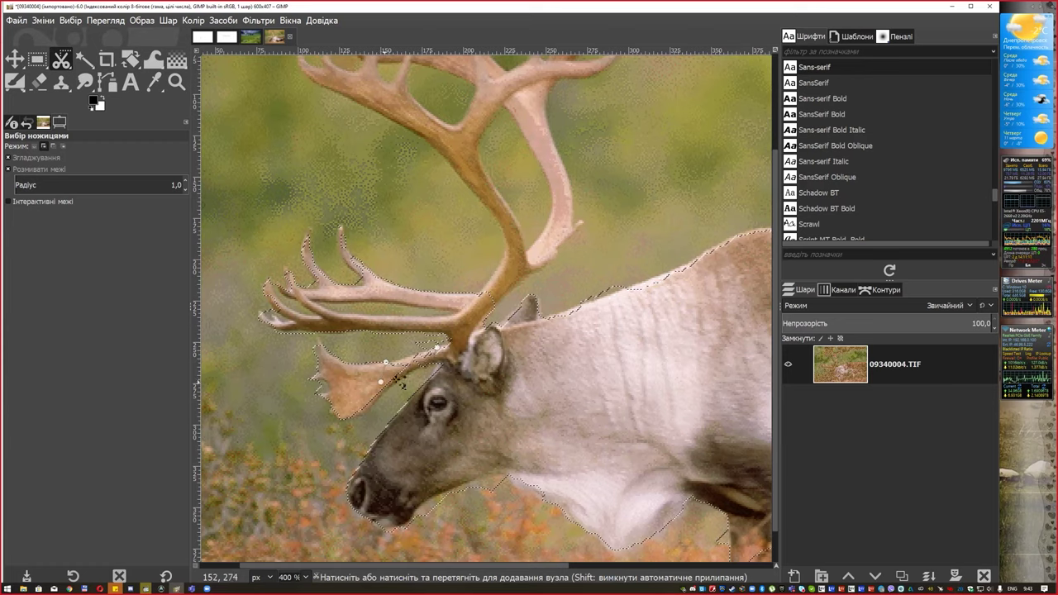
key(Return)
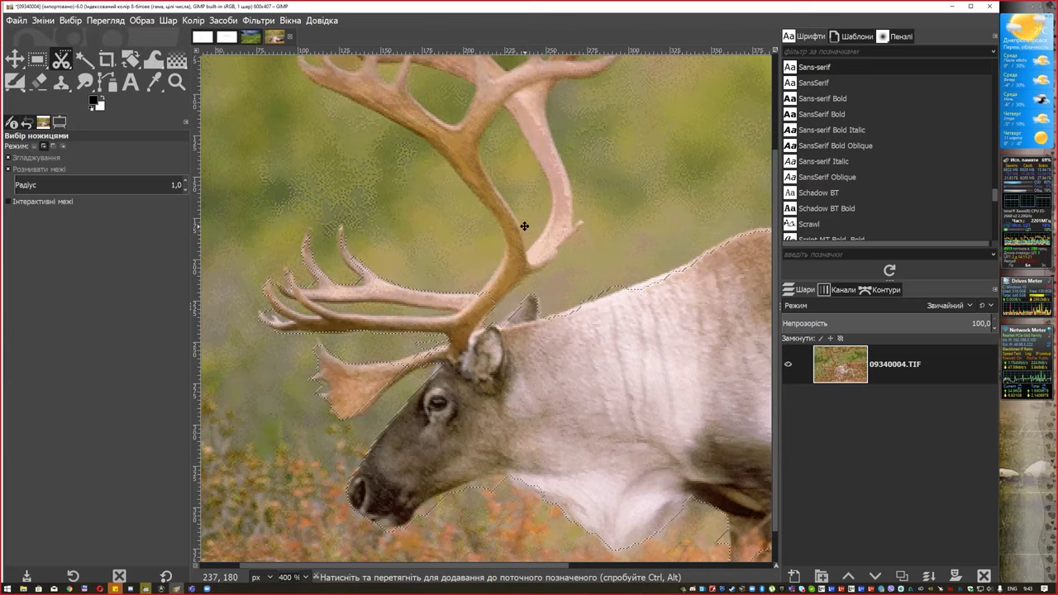
Trace up the rear antler beam around the left tip and upper tines
scroll(509, 273, up, 3)
click(462, 376)
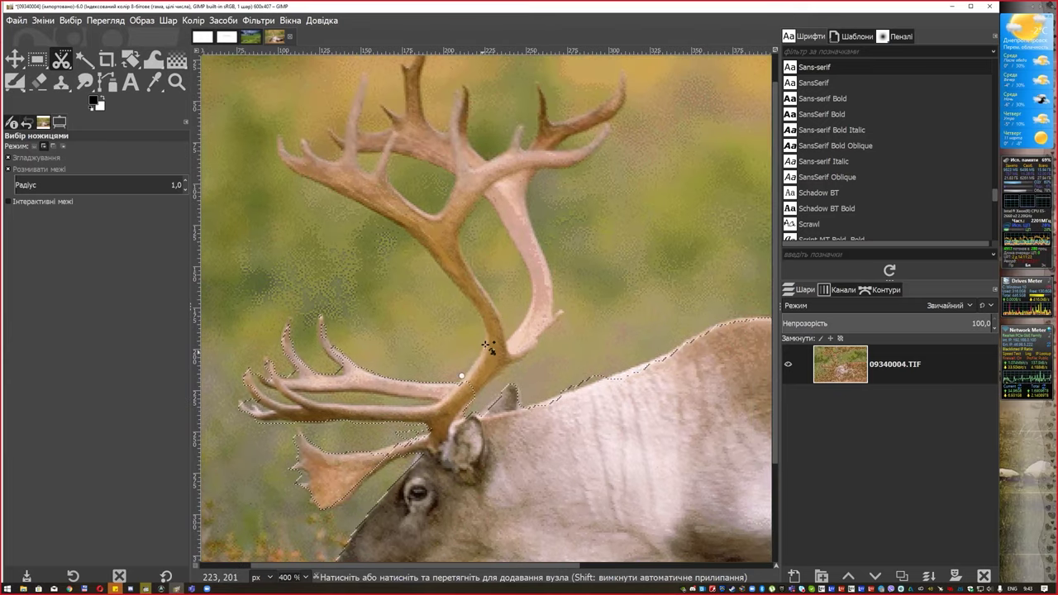
click(397, 232)
click(272, 137)
click(299, 158)
click(339, 152)
click(353, 97)
click(367, 76)
click(364, 113)
click(361, 151)
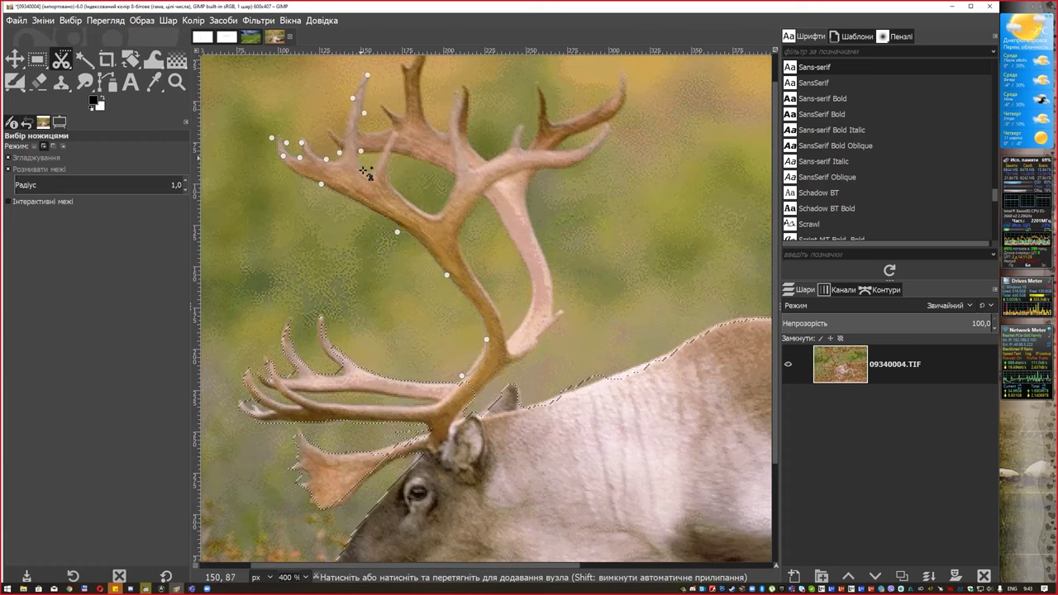
click(378, 175)
click(395, 134)
click(396, 161)
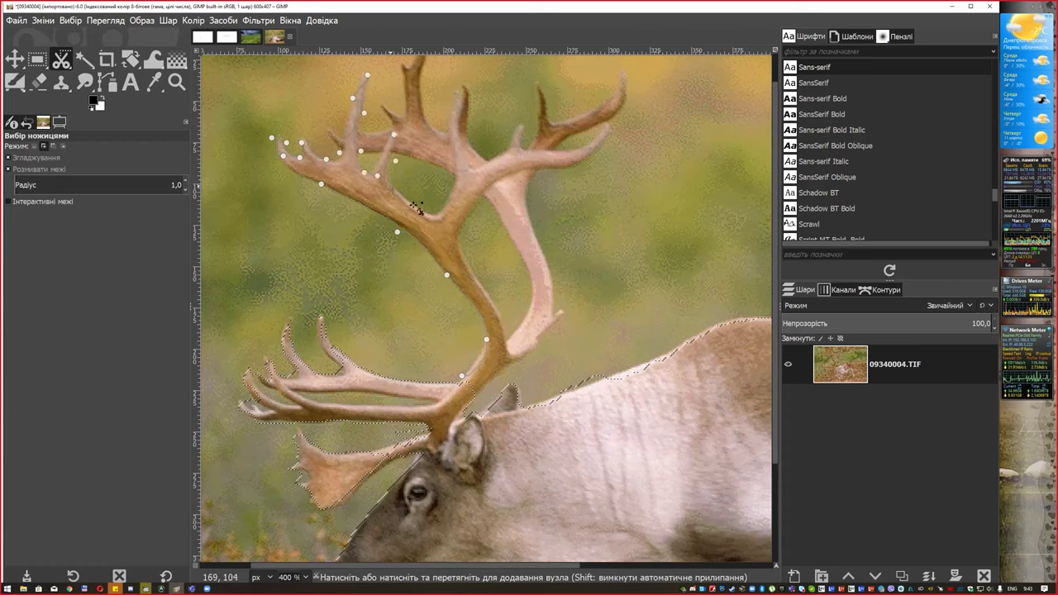
Trace the topmost and right antler tines down to the base and close the outline
click(453, 93)
click(465, 99)
click(460, 176)
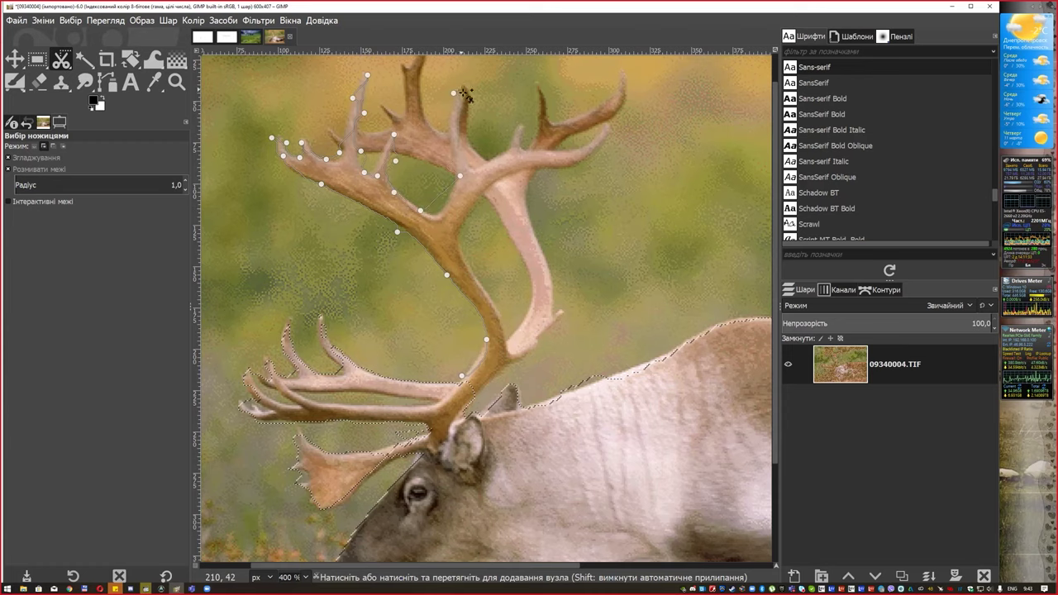
click(595, 131)
click(591, 150)
click(518, 181)
click(539, 238)
click(521, 360)
click(492, 381)
click(463, 376)
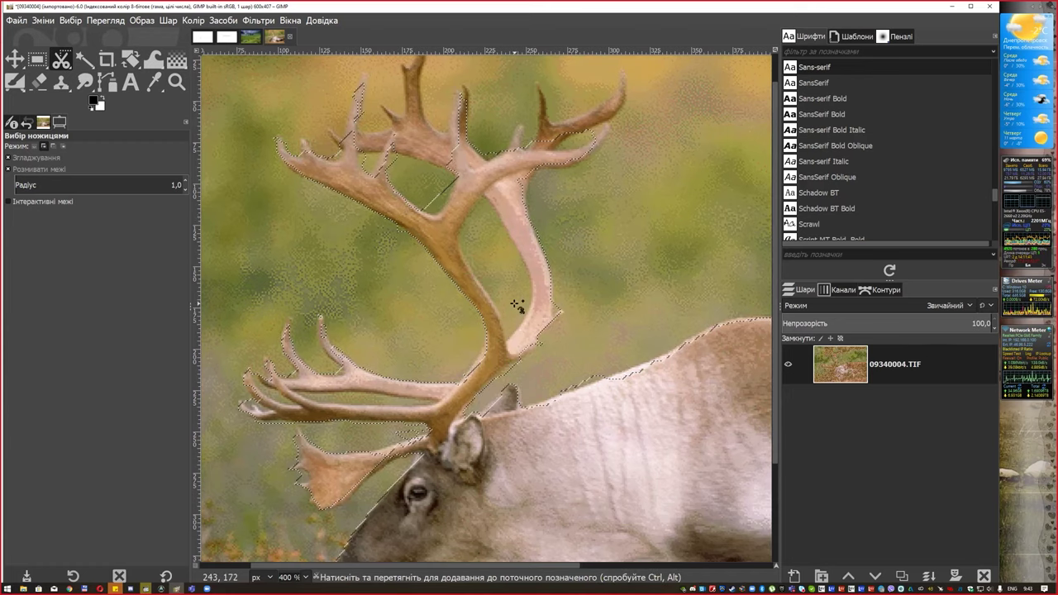
Zoom out and copy the selected reindeer
scroll(540, 219, down, 1)
scroll(562, 259, down, 1)
scroll(633, 276, down, 2)
key(ctrl)
key(ctrl+c)
Paste the reindeer into fon.jpg and move it onto the lower-right grass
click(250, 37)
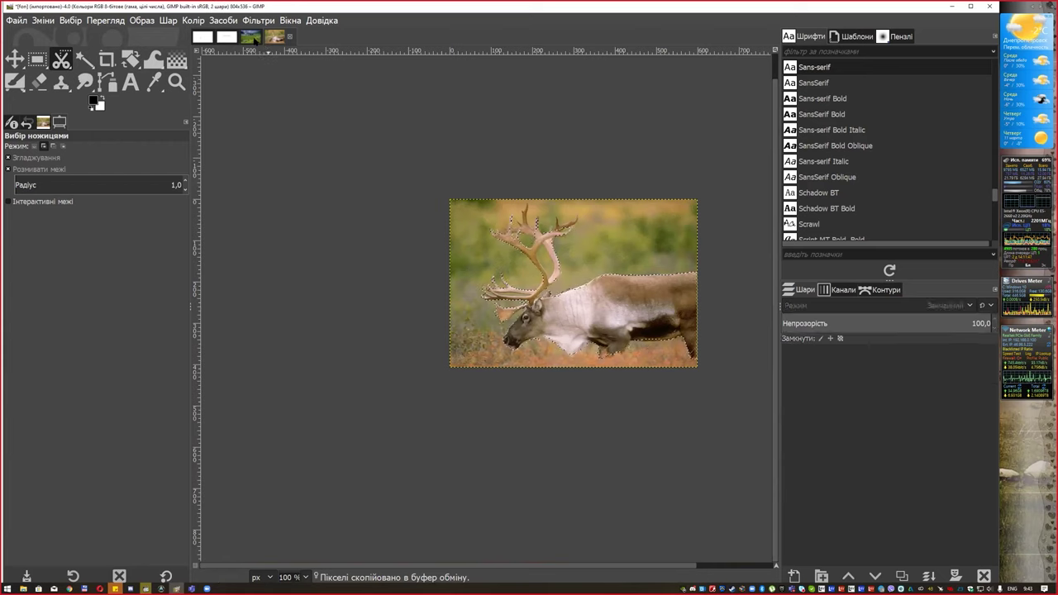
key(ctrl+v)
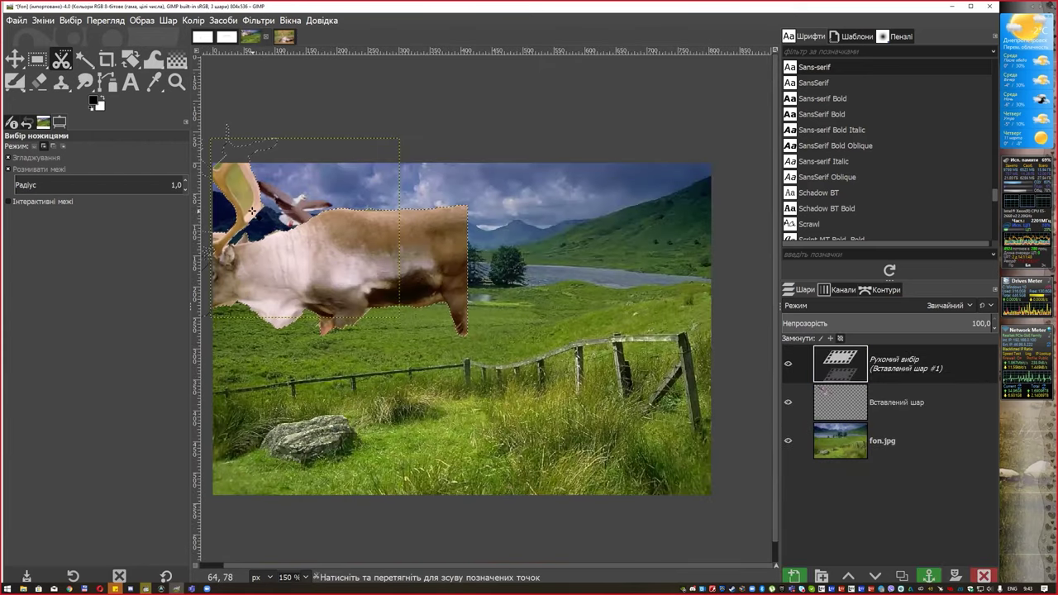
key(m)
mouse_move(353, 284)
mouse_down()
mouse_move(551, 337)
mouse_move(591, 410)
mouse_up()
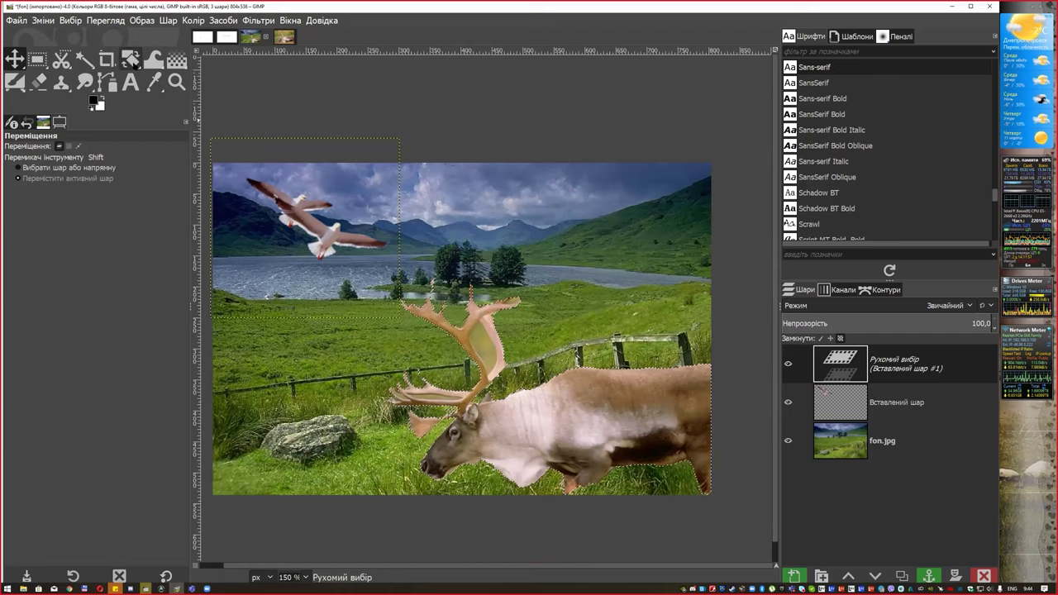
Rotate the pasted reindeer to a slight tilt
click(130, 59)
click(518, 357)
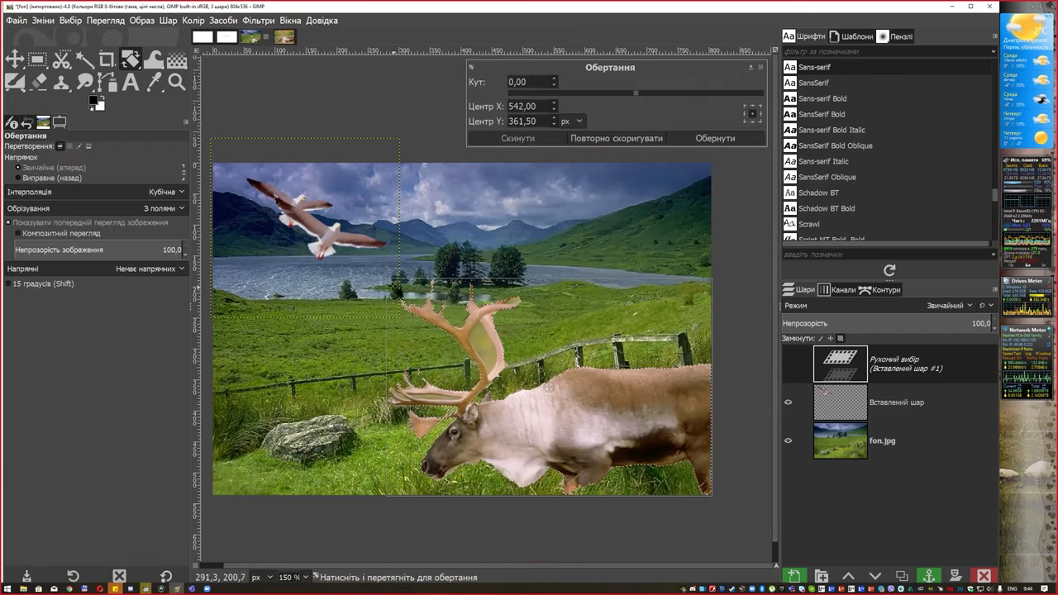
drag(388, 279, 411, 295)
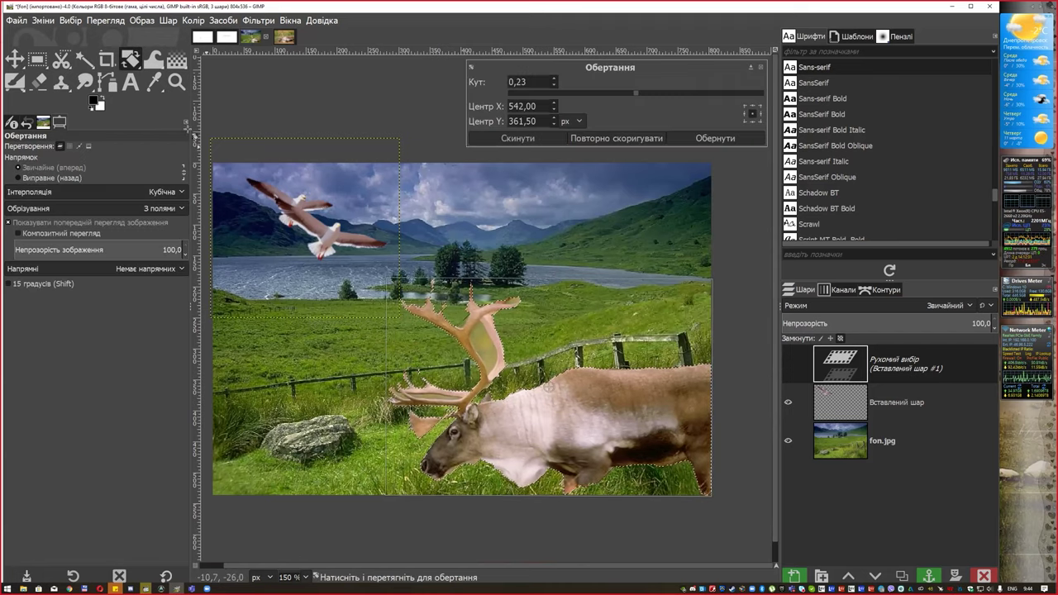
key(Escape)
Scale the pasted reindeer down to about half its size
right_click(131, 59)
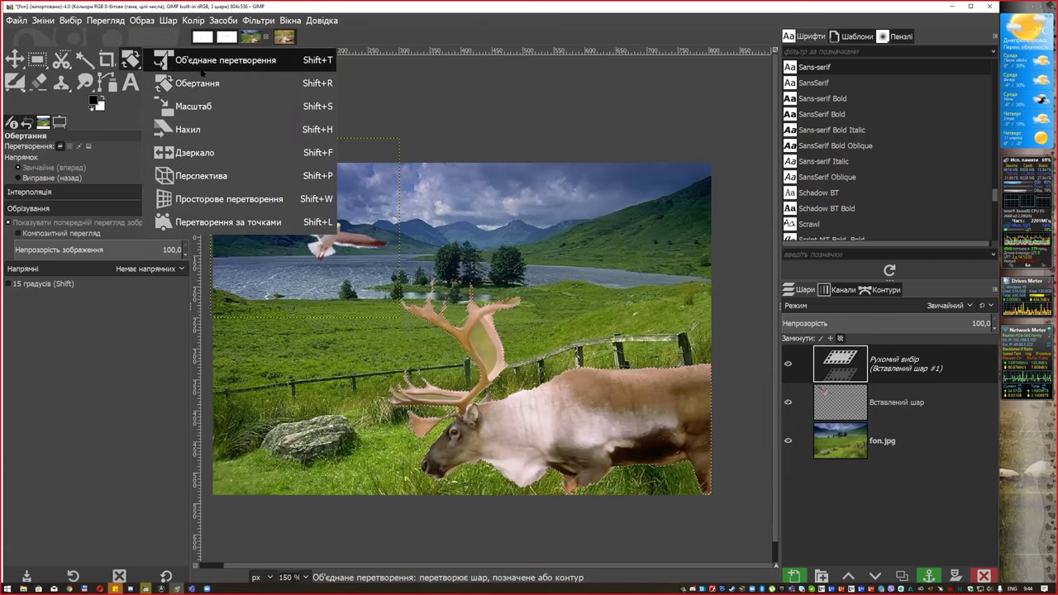
click(206, 106)
click(480, 350)
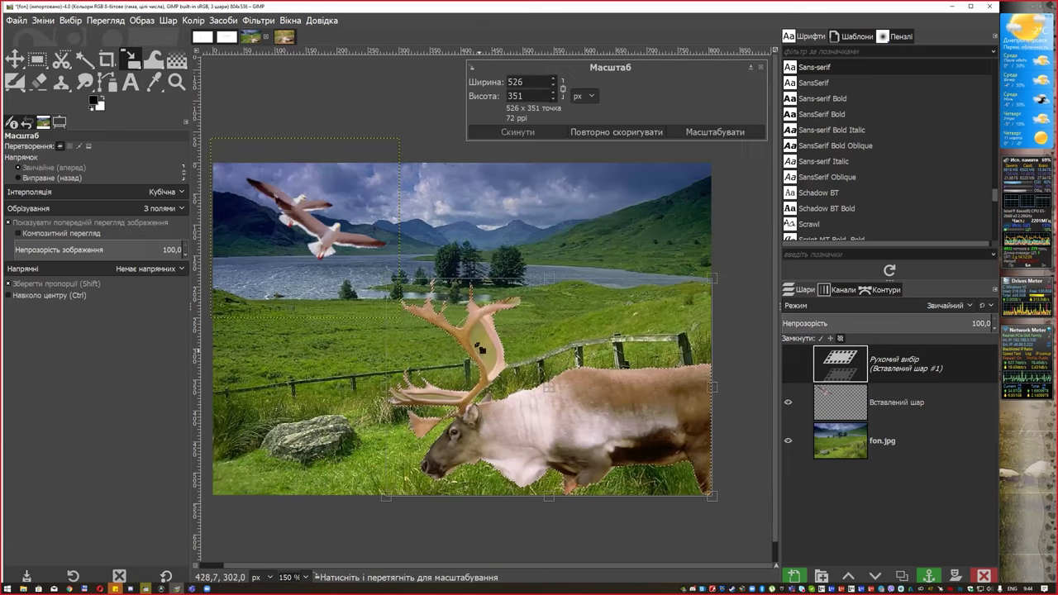
drag(481, 350, 597, 386)
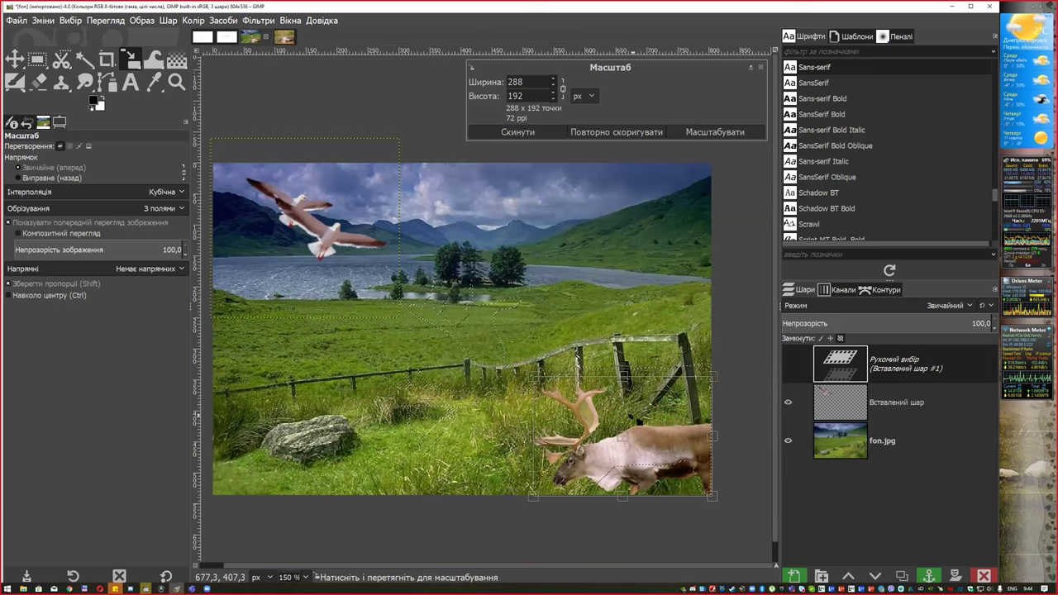
key(Return)
Turn the floating reindeer into a new layer and return to 09340004.TIF
right_click(579, 307)
mouse_move(602, 348)
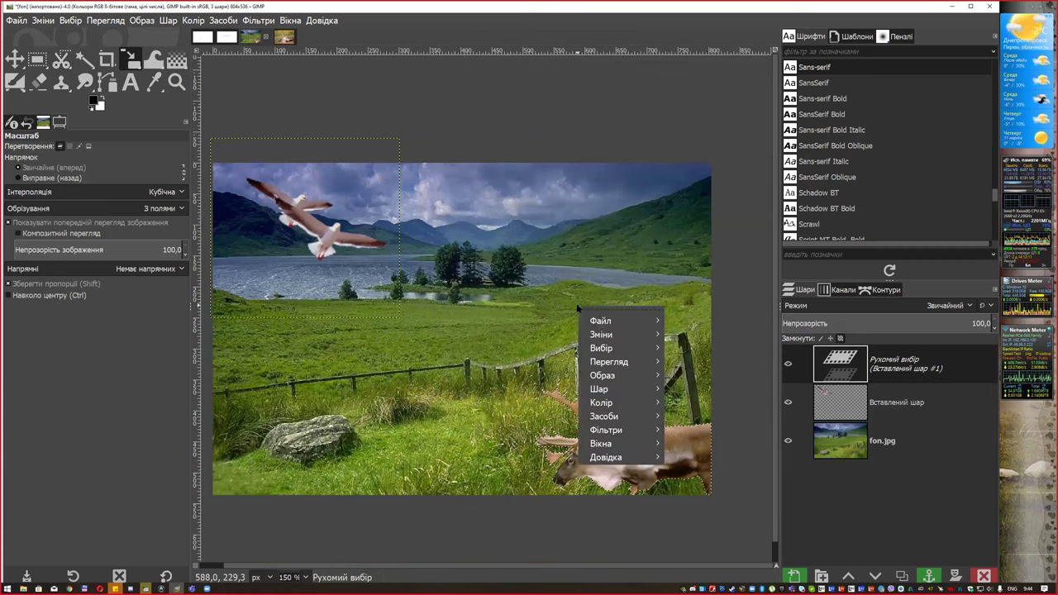
click(699, 369)
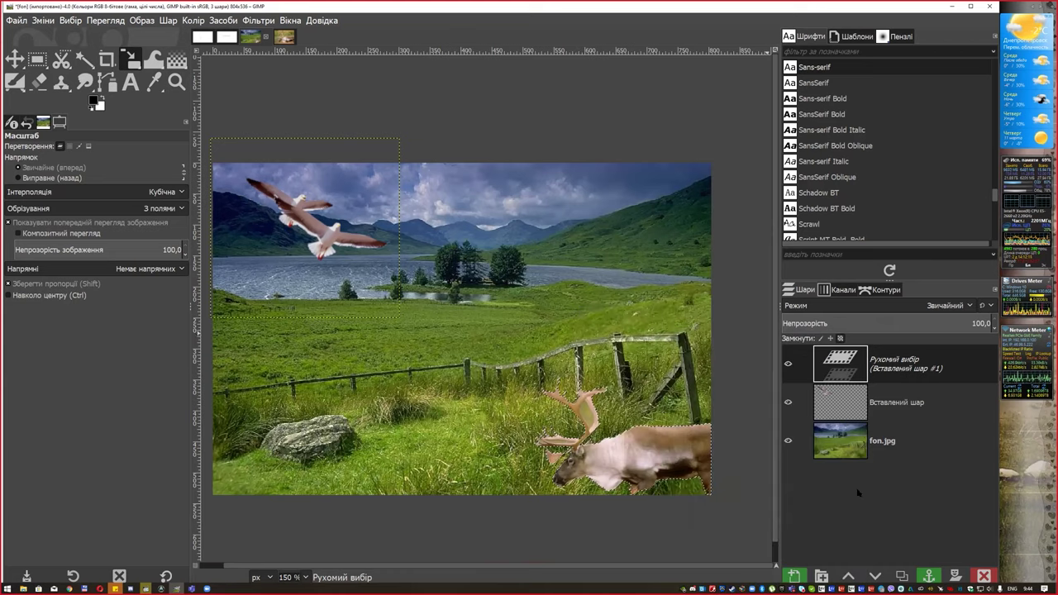
click(795, 576)
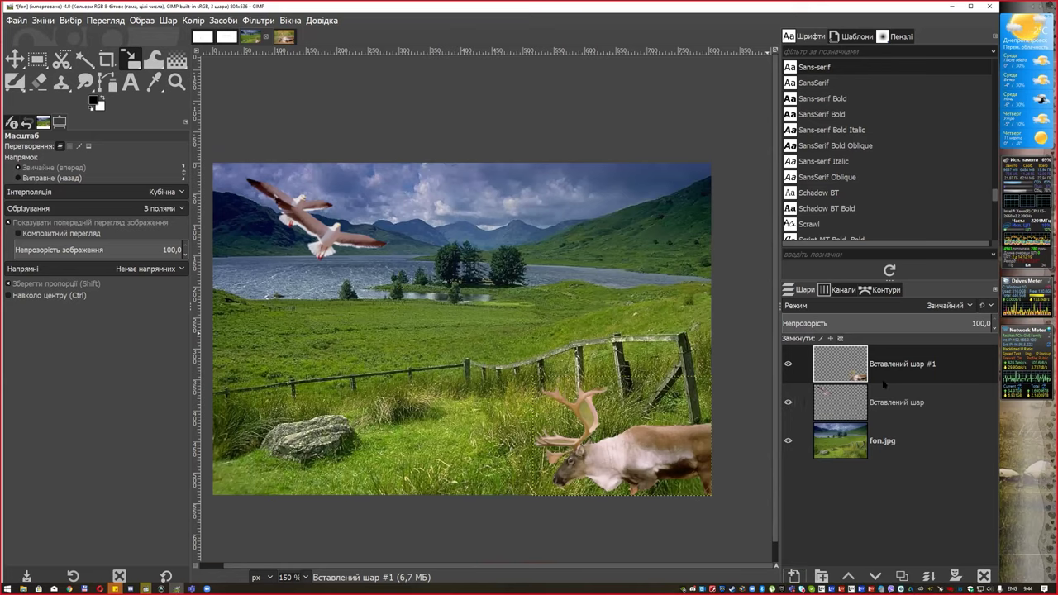
click(278, 37)
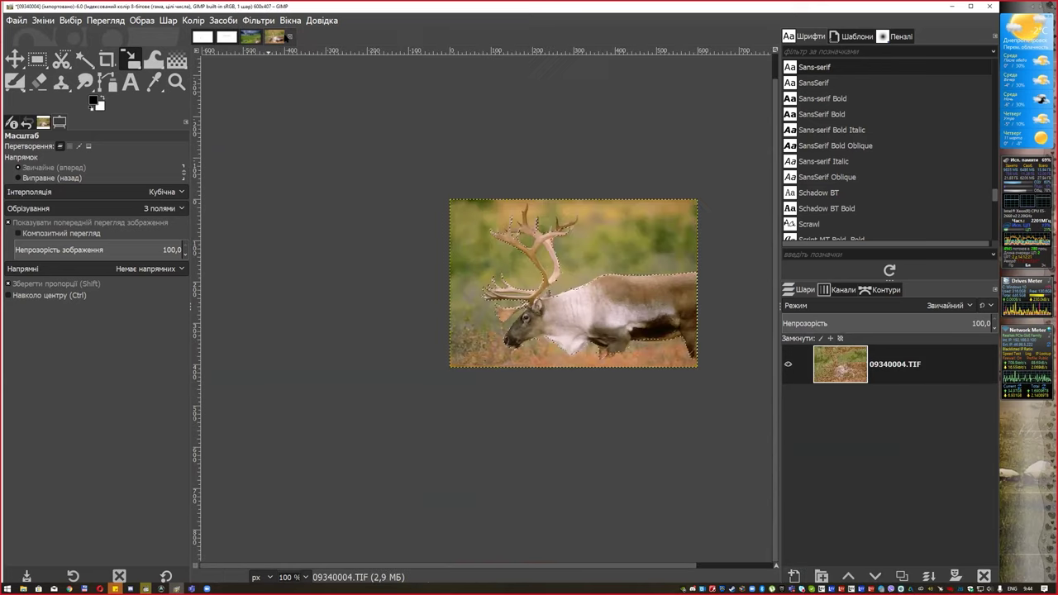
Close 09340004.TIF without saving and drag 09360031.TIF from Explorer into GIMP
click(520, 350)
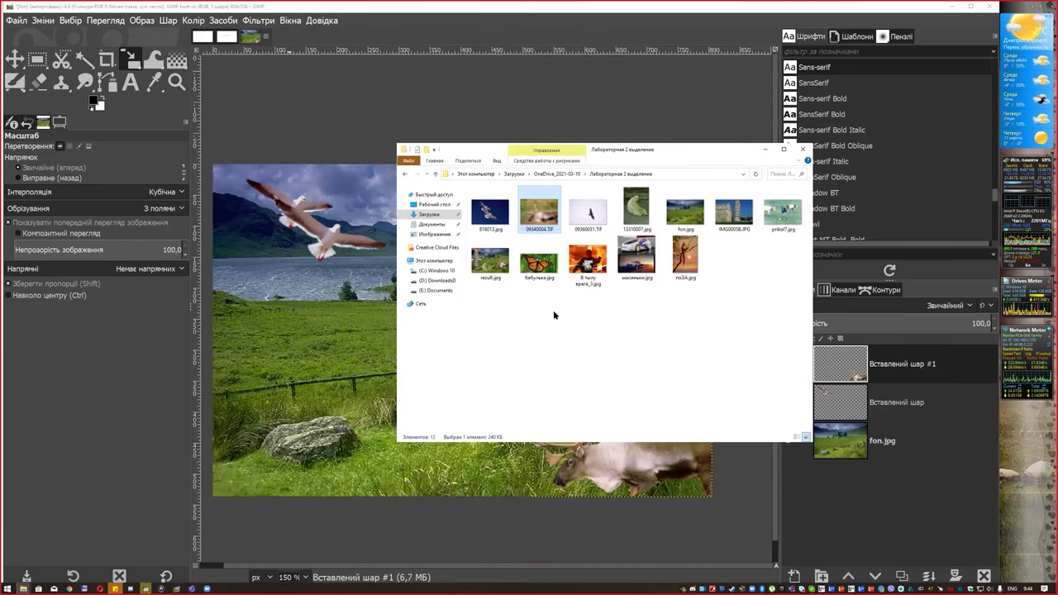
click(589, 213)
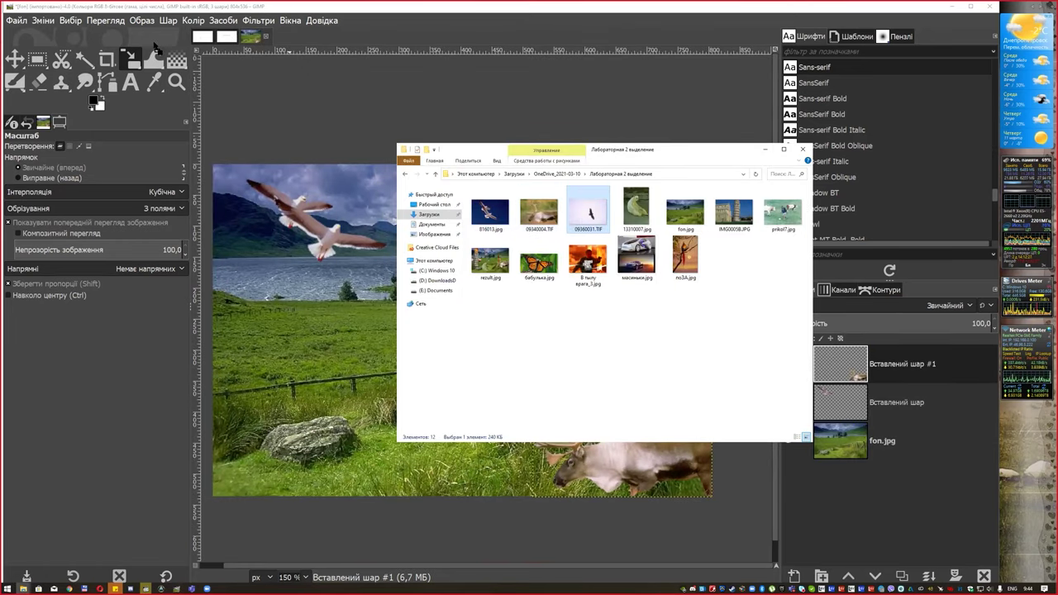
drag(154, 45, 154, 48)
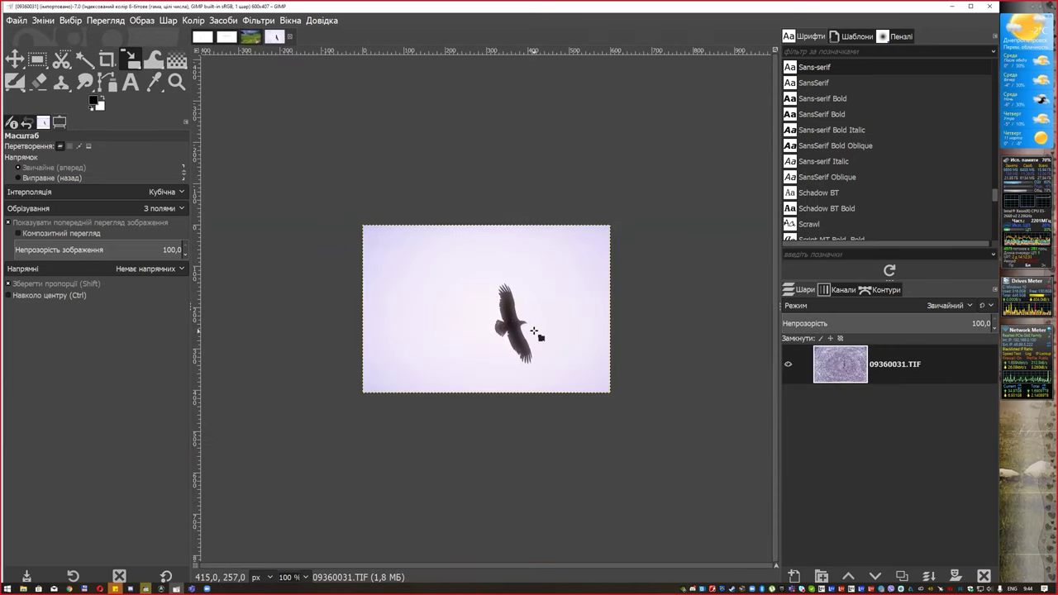
Fuzzy-select the sky around the eagle and invert the selection to isolate the bird
click(535, 329)
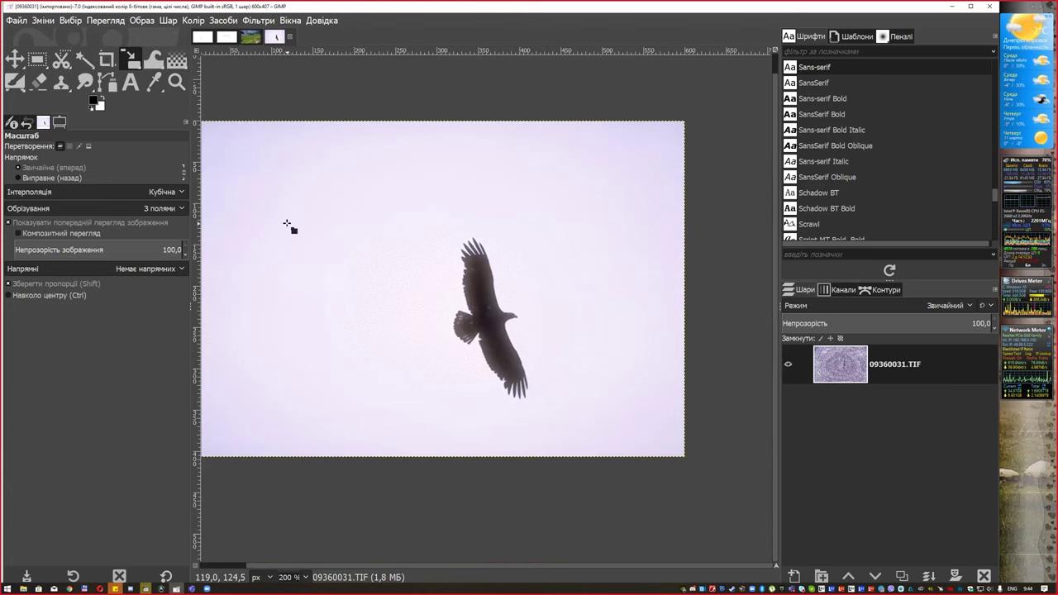
click(84, 58)
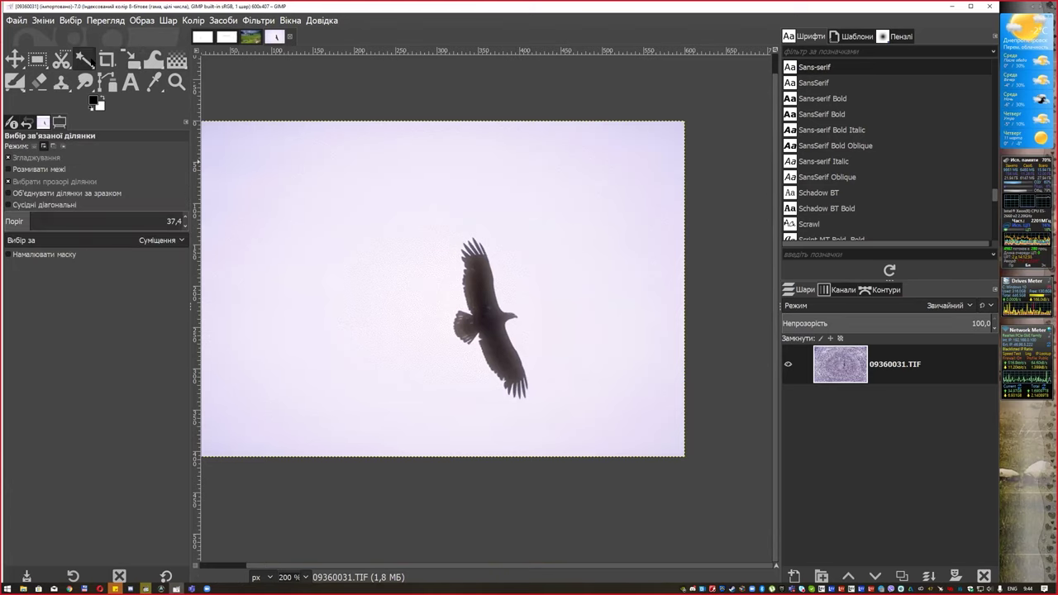
click(513, 229)
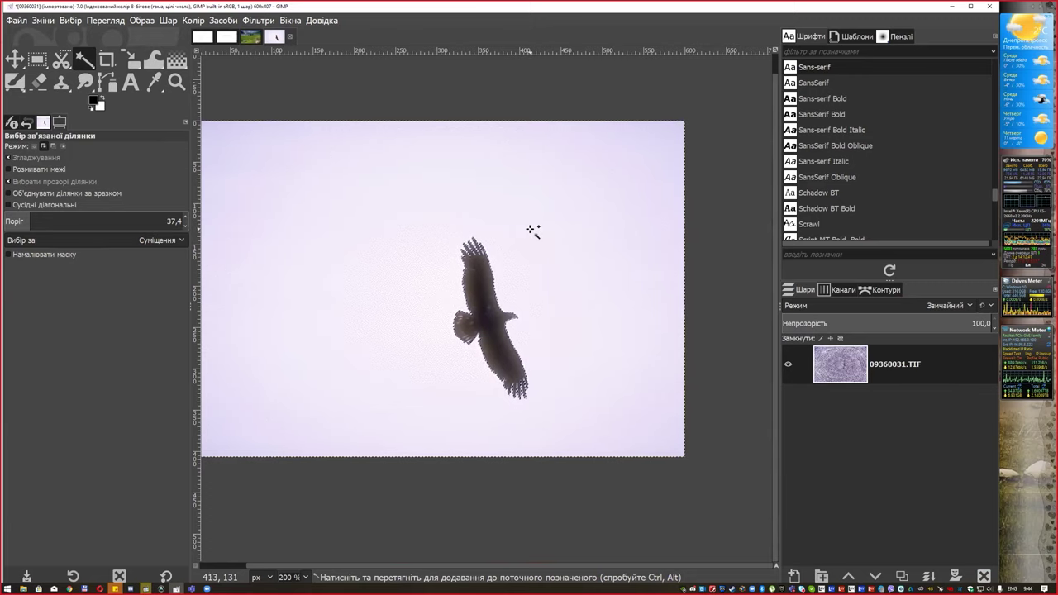
right_click(532, 229)
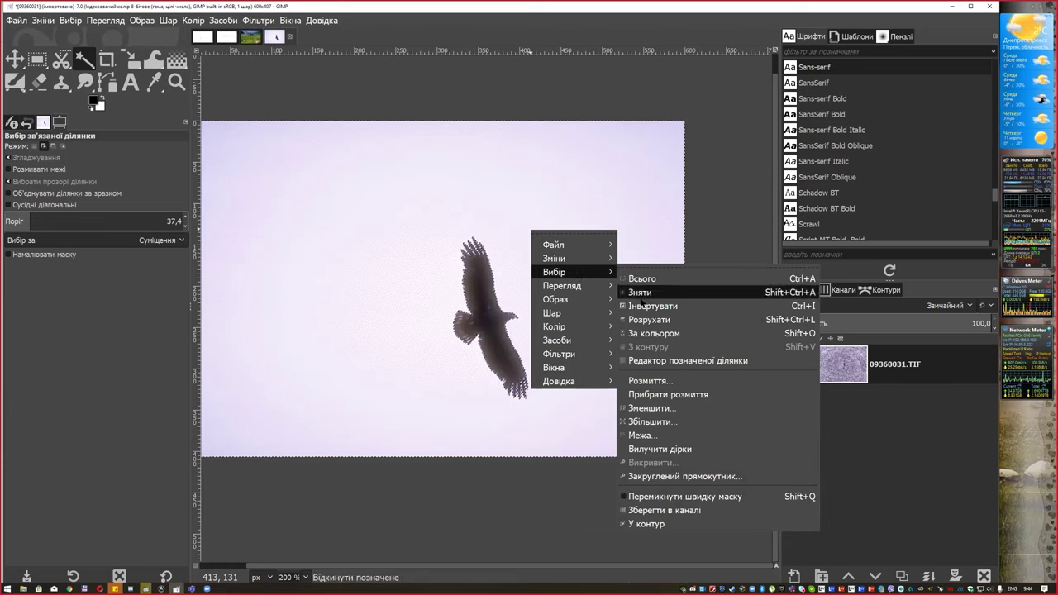
click(650, 306)
Copy the eagle and paste it into fon.jpg
key(ctrl+c)
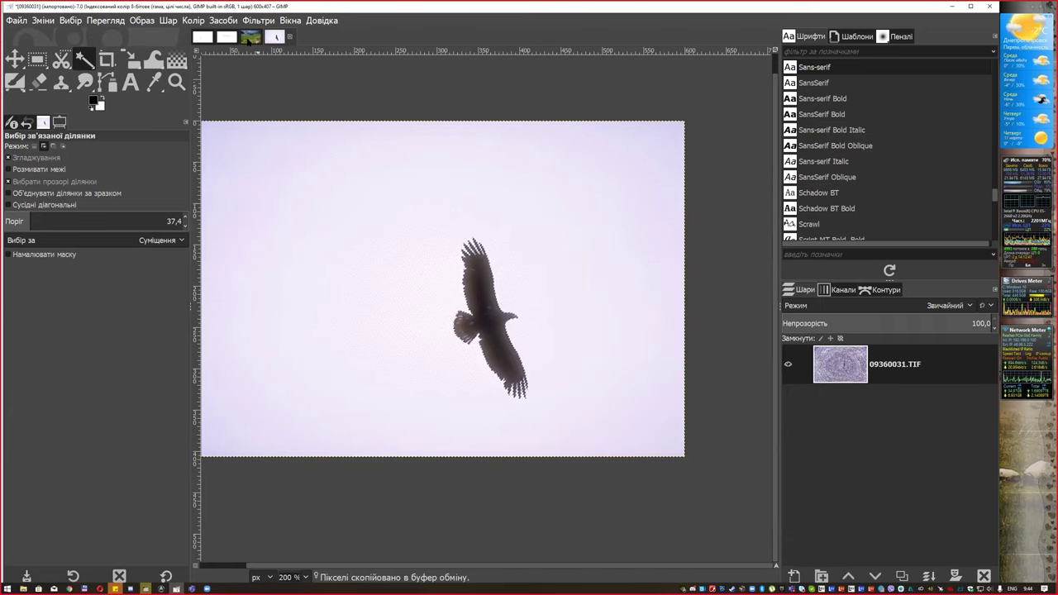
click(250, 37)
key(ctrl+v)
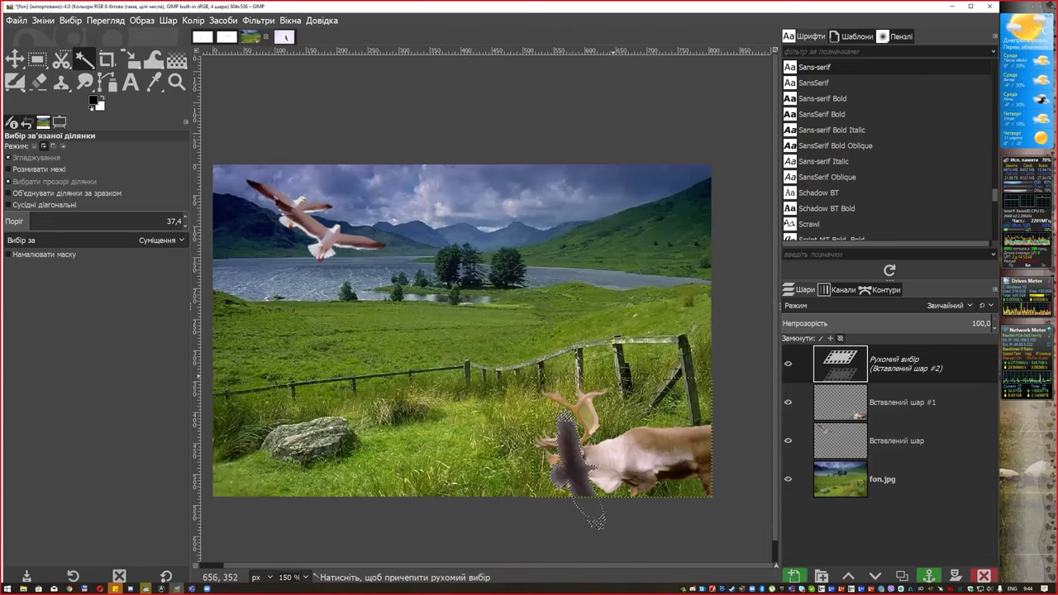
Move the pasted eagle up into the sky and make it a new layer
key(m)
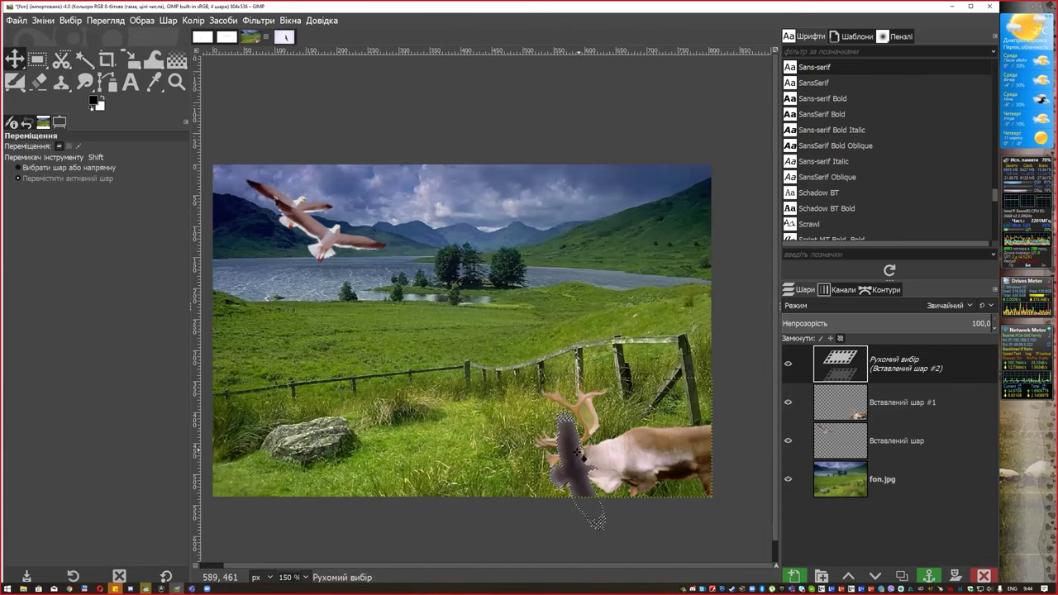
drag(575, 452, 524, 218)
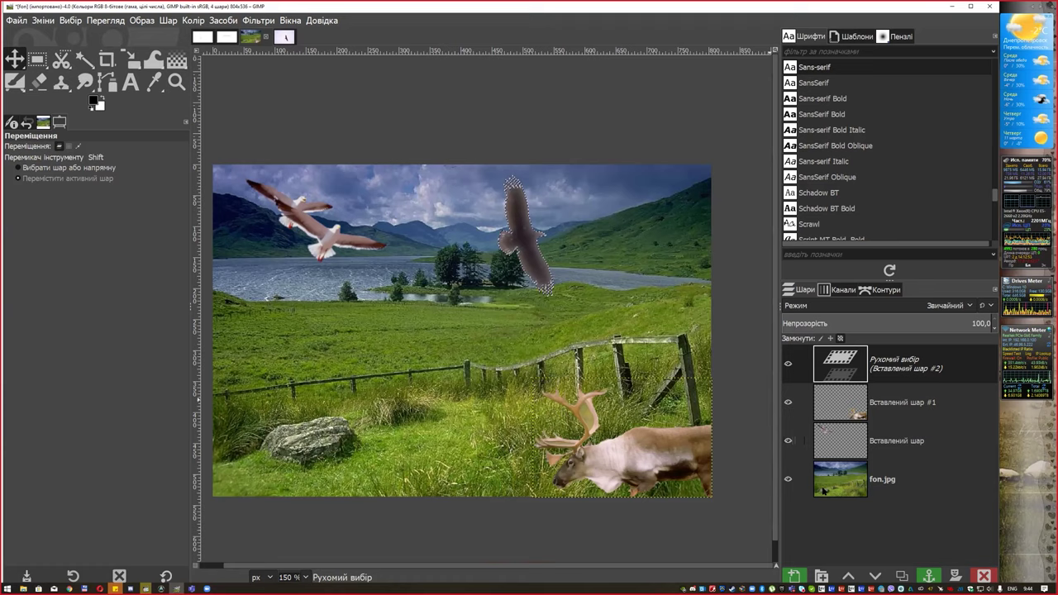
click(794, 577)
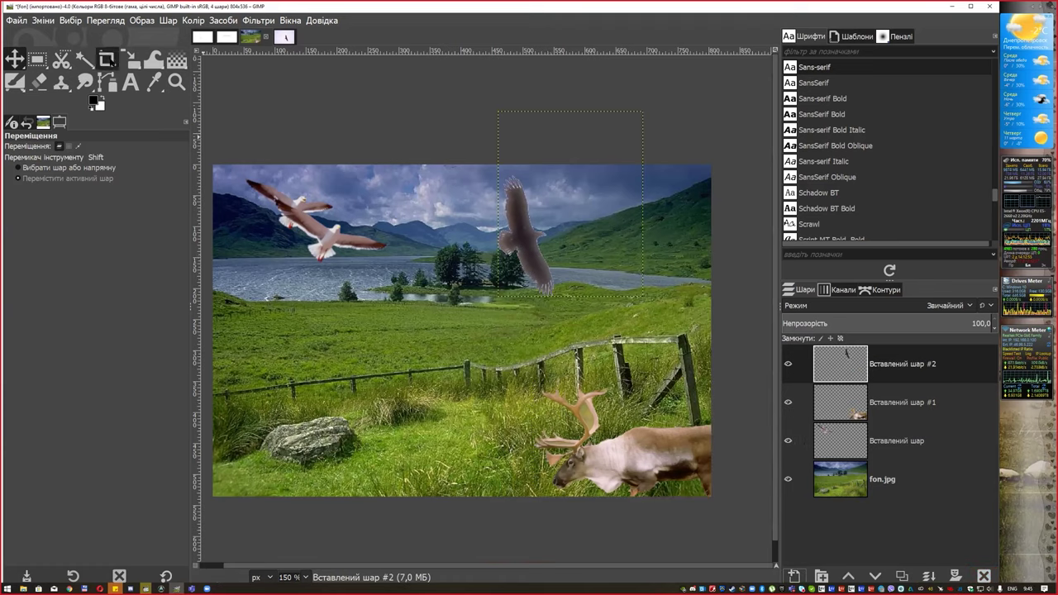
Mirror the eagle layer horizontally and shift it further right in the sky
click(110, 61)
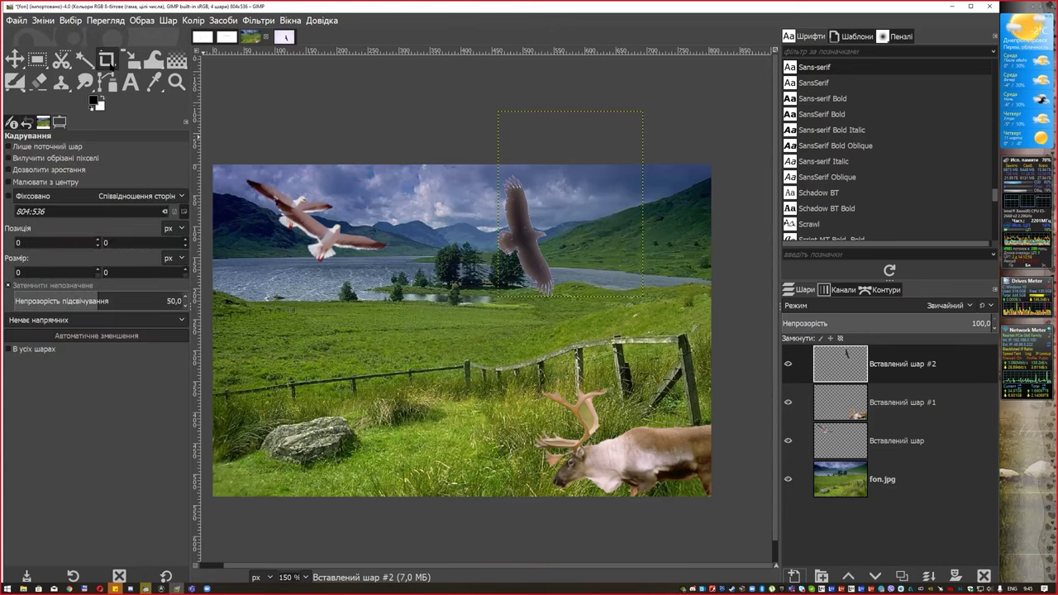
click(132, 60)
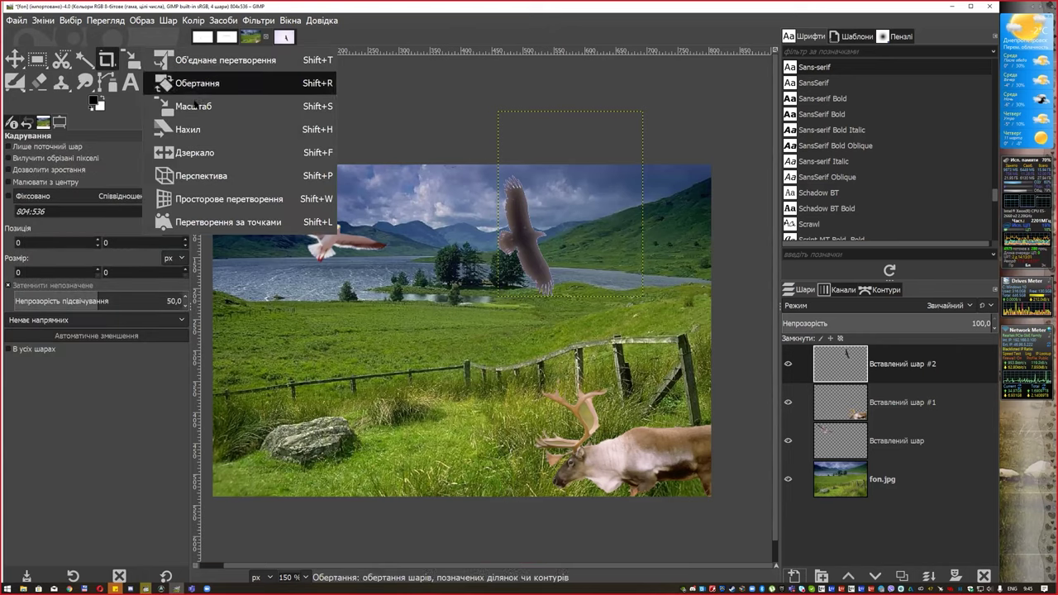
click(219, 155)
click(578, 213)
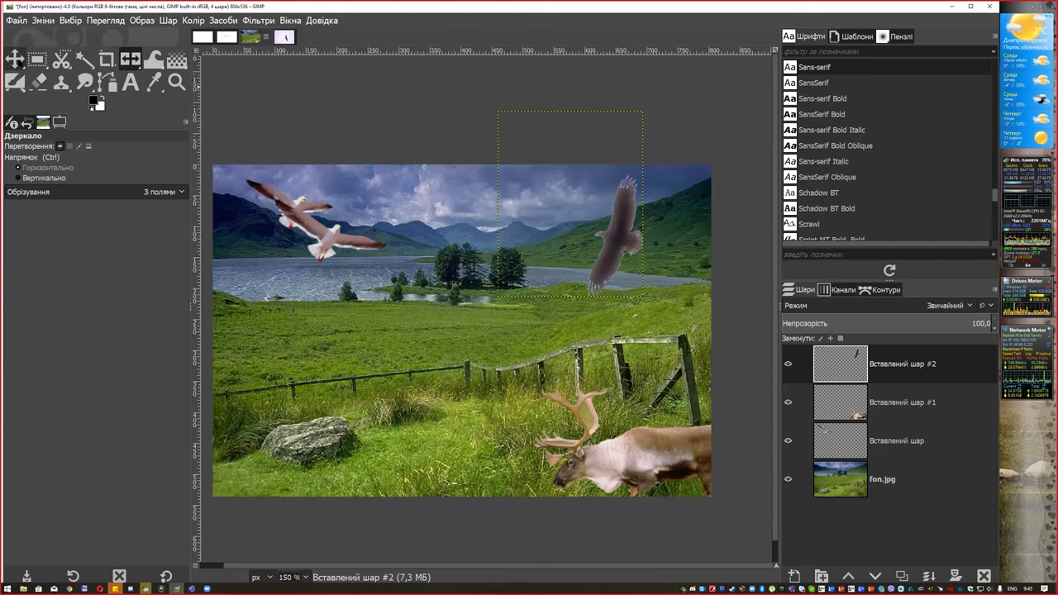
click(15, 59)
drag(618, 240, 673, 248)
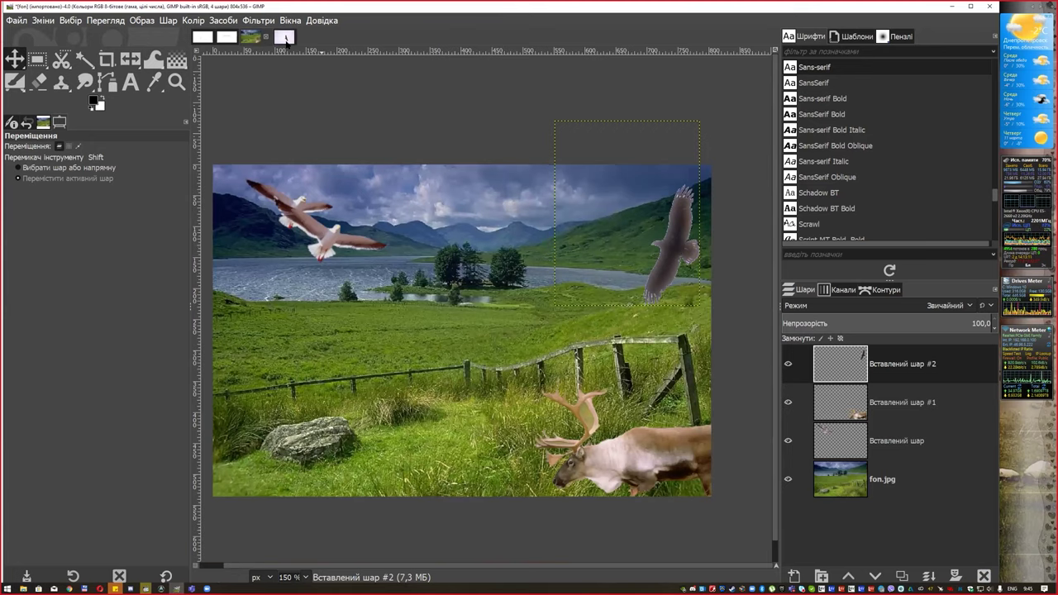
Close 09360031.TIF, discarding its unsaved changes
click(284, 37)
key(ctrl+w)
click(516, 350)
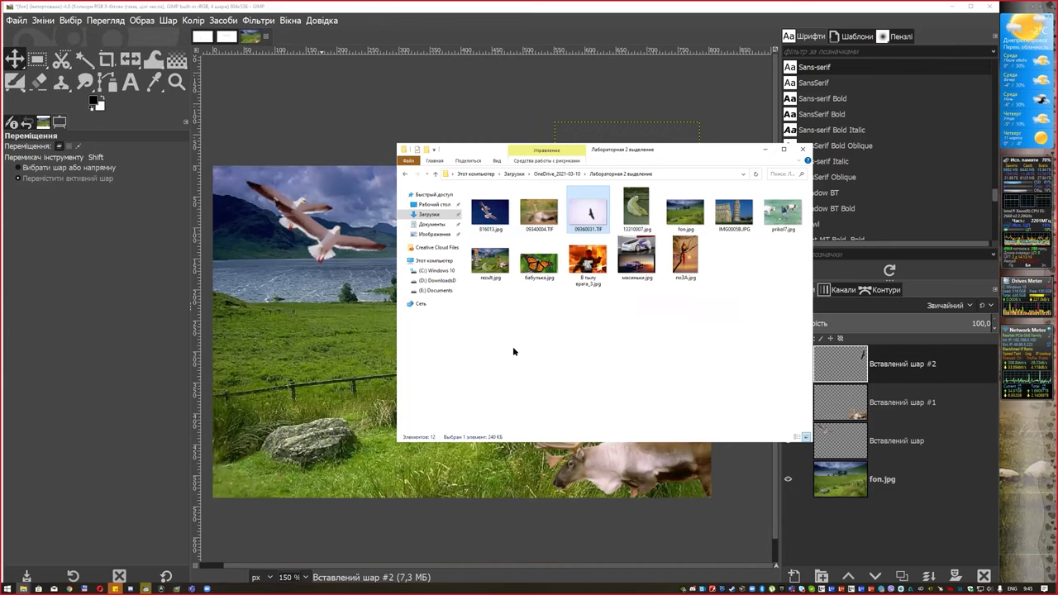
Drag IMG0005B.JPG from the lab folder into GIMP to open the Pisa photo
click(729, 216)
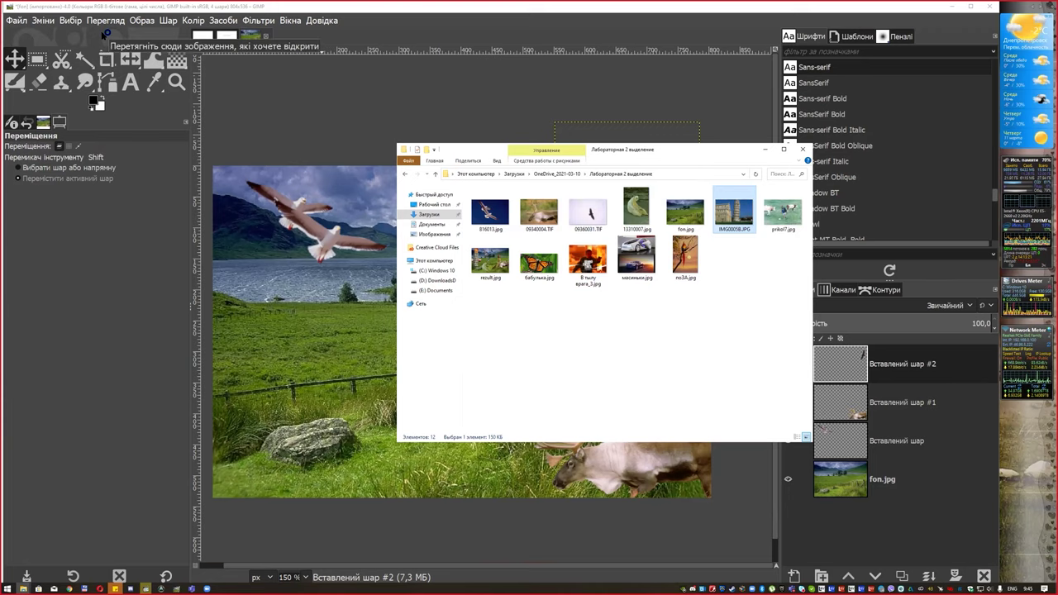
drag(105, 34, 107, 35)
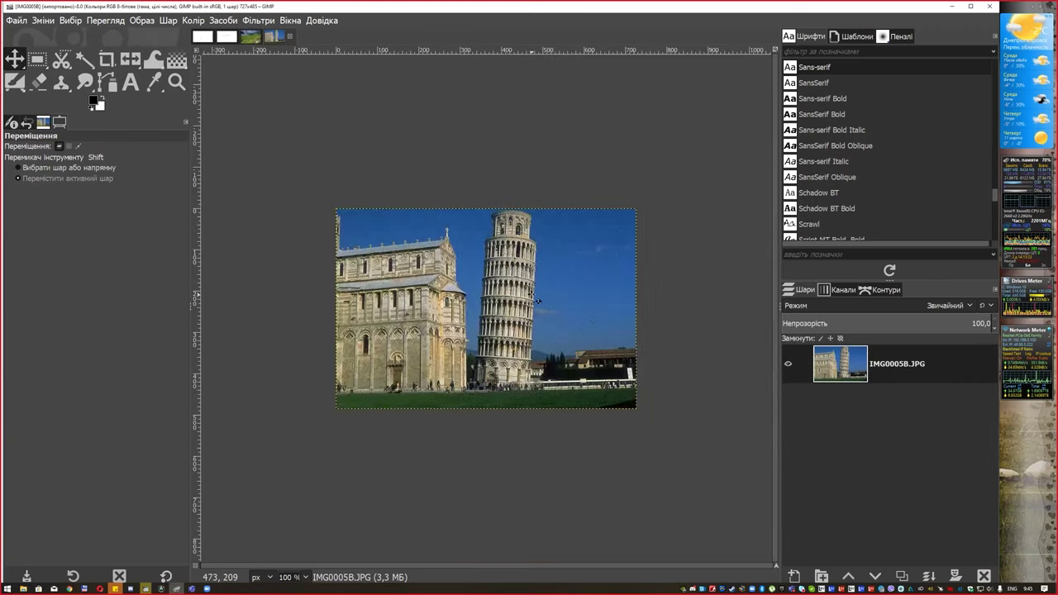
ctrl+scroll(538, 300, up, 1)
Trace the tower's right edge up to its top with Scissors Select and convert it to a selection
ctrl+scroll(538, 301, up, 2)
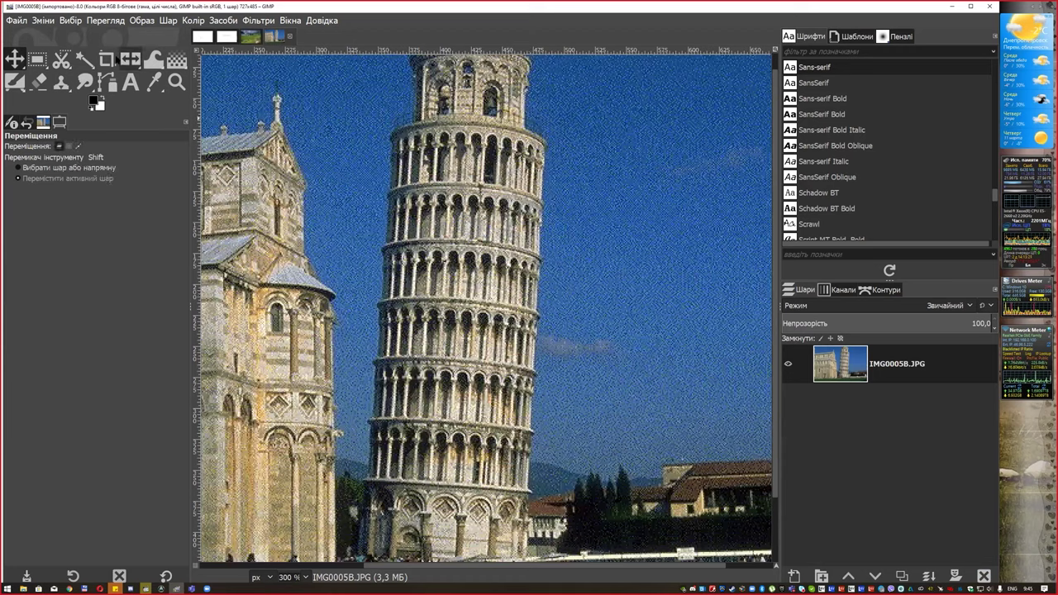
click(61, 59)
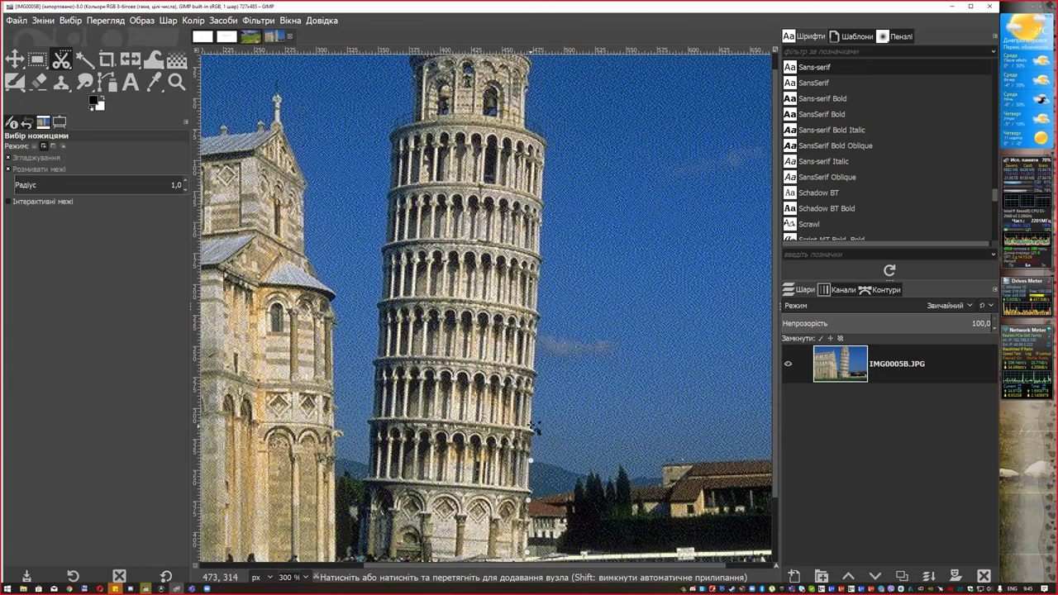
click(539, 366)
click(540, 316)
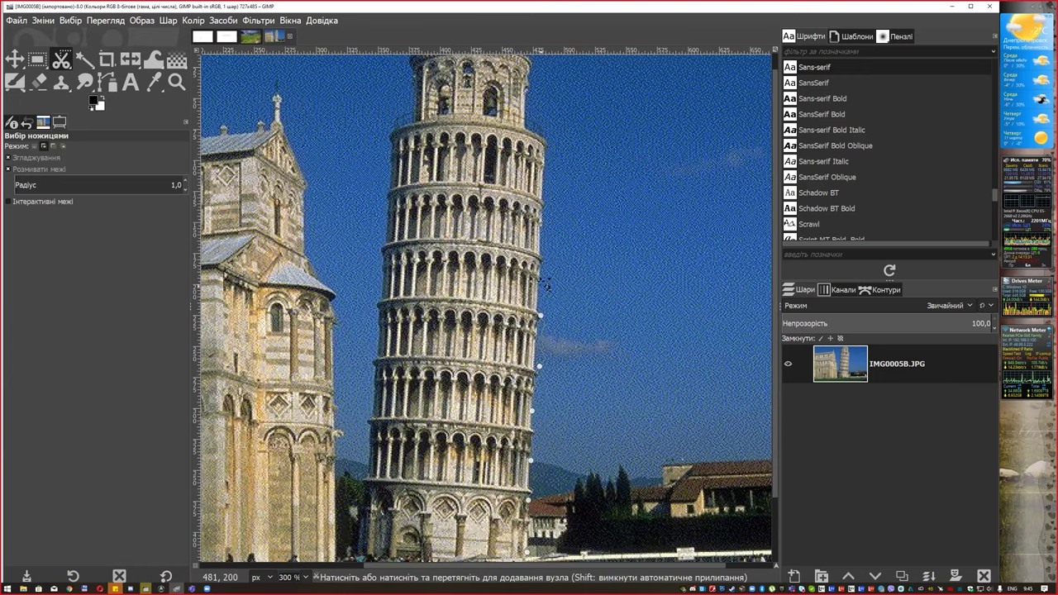
click(543, 190)
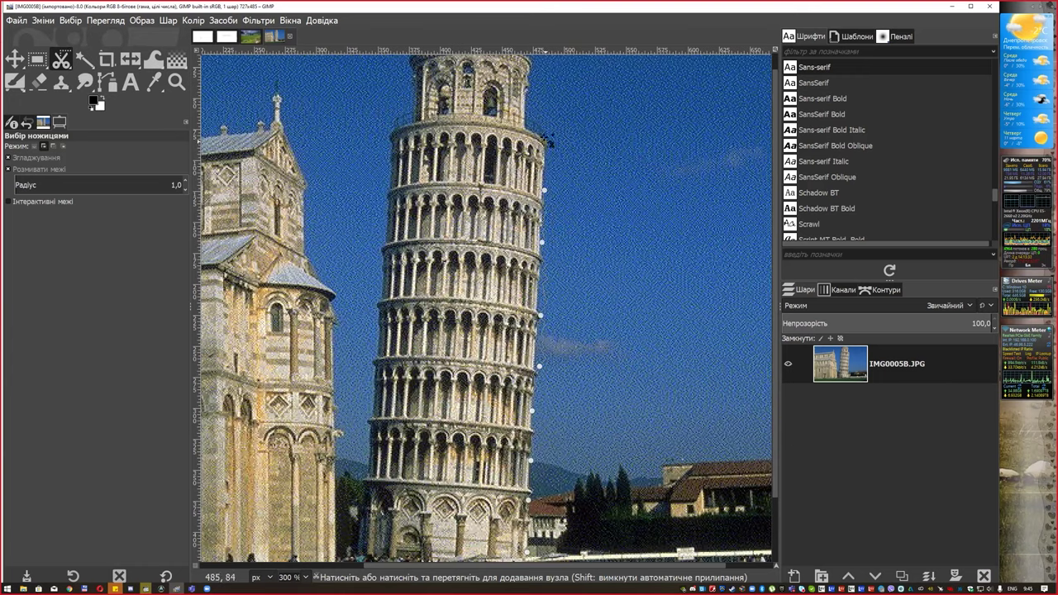
scroll(529, 187, up, 1)
scroll(533, 178, up, 2)
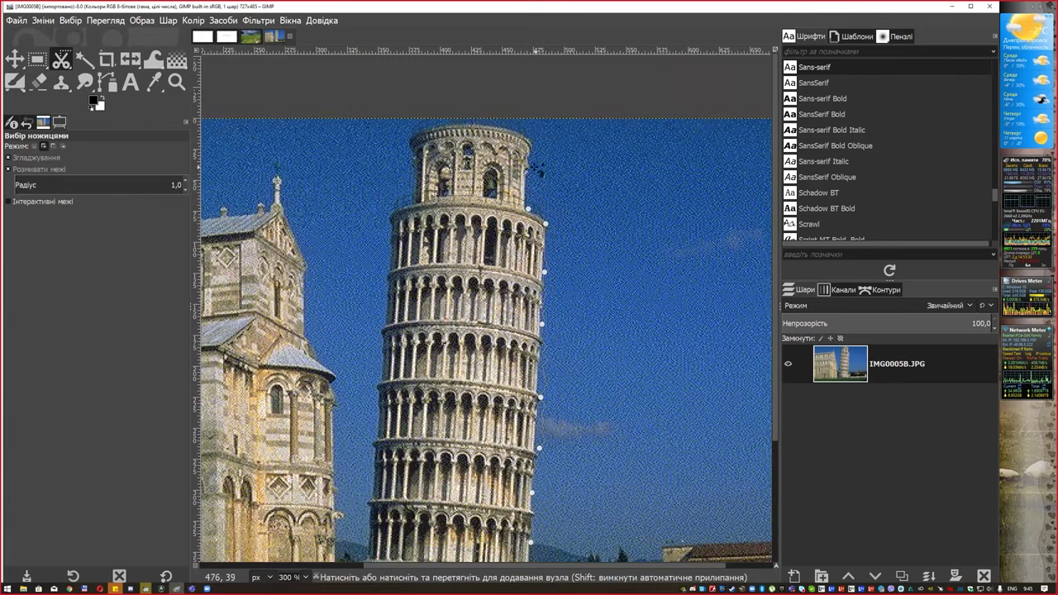
click(532, 172)
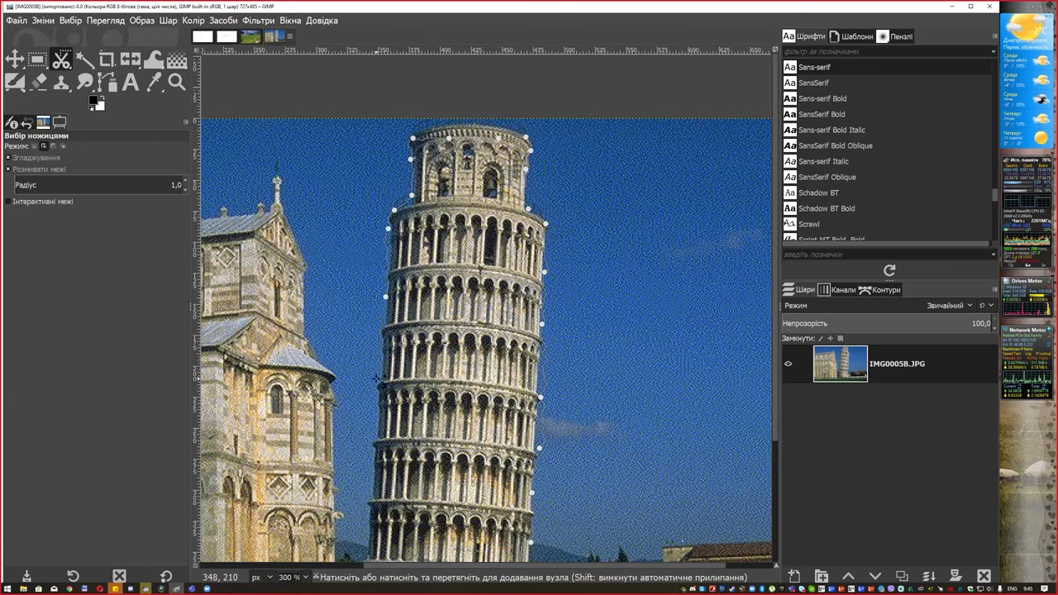
scroll(373, 438, down, 2)
scroll(397, 279, down, 3)
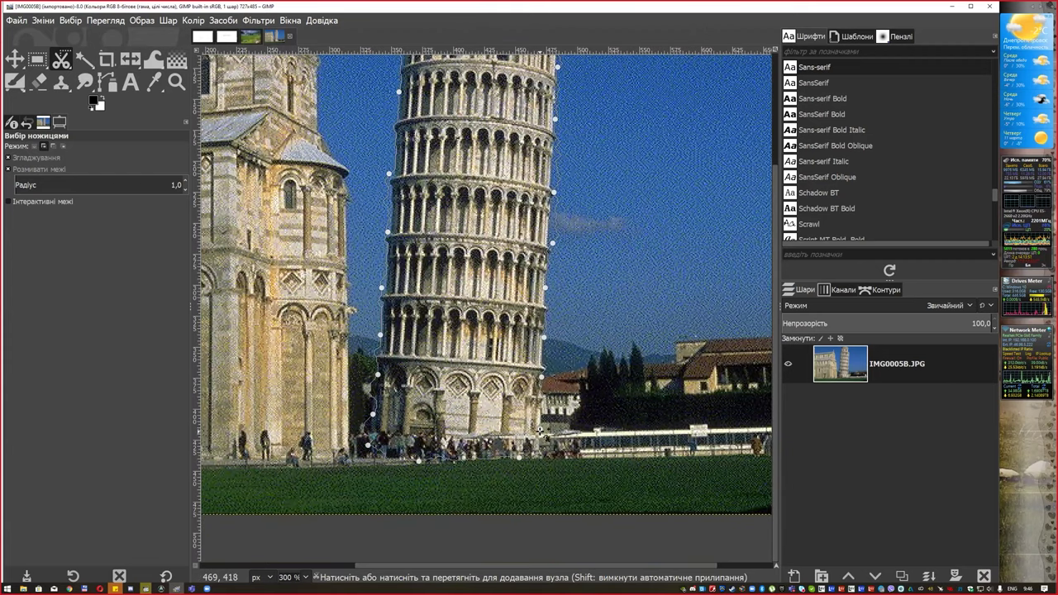
key(Return)
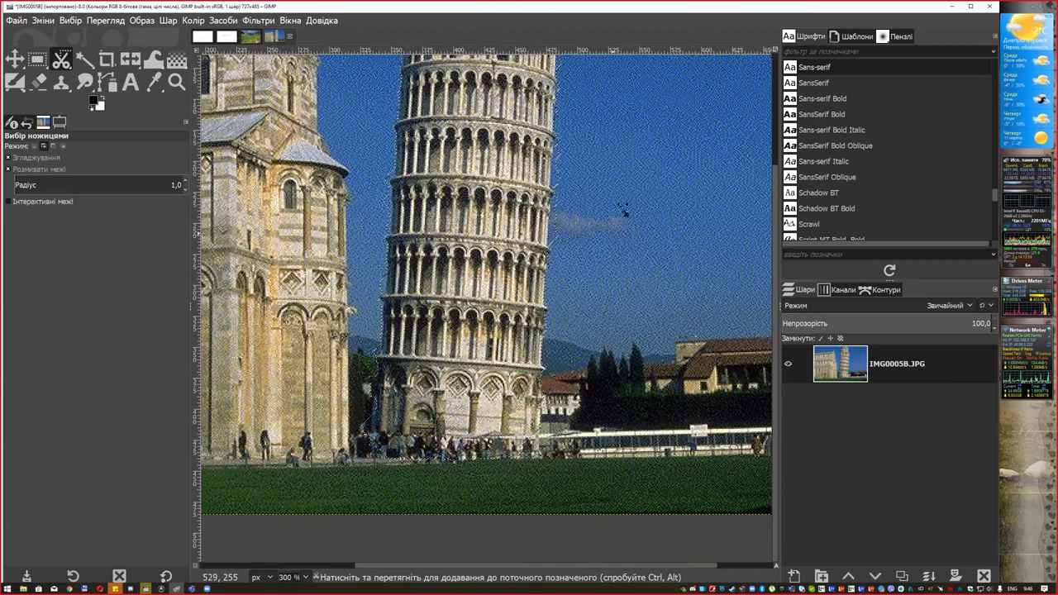
Zoom in and begin a new scissors outline along the tower top
scroll(624, 211, up, 2)
scroll(595, 370, up, 2)
scroll(601, 406, up, 5)
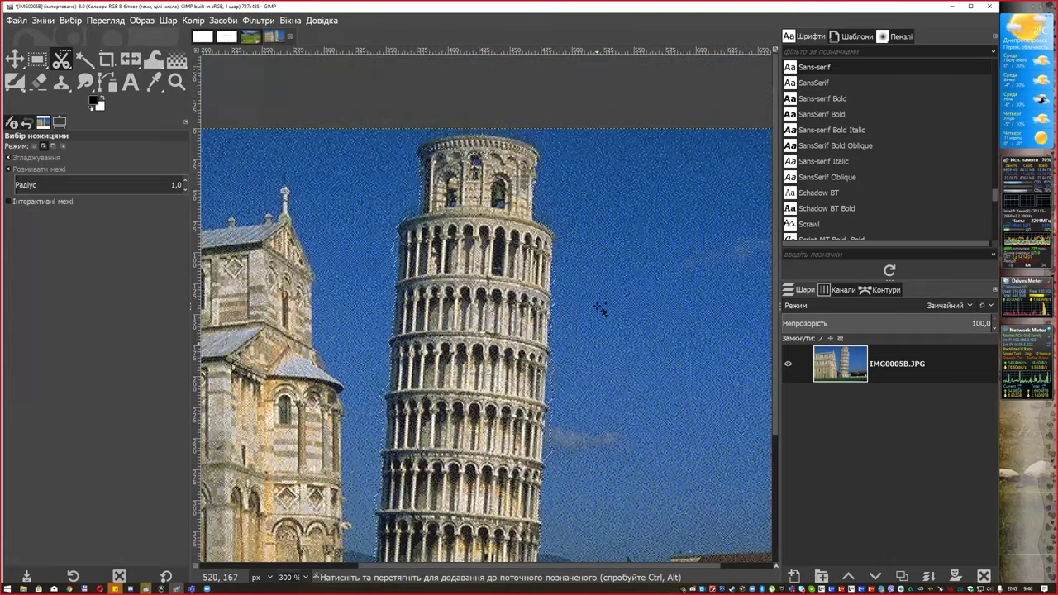
click(535, 151)
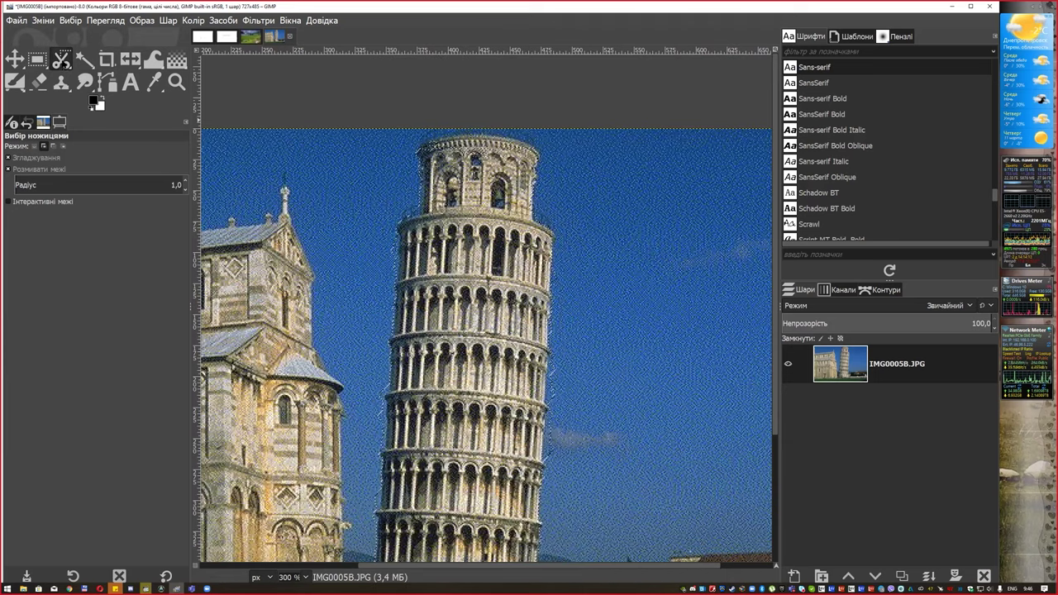
Add the tower top to the selection with Free Select, copy it, and return to fon.jpg
drag(60, 58, 124, 51)
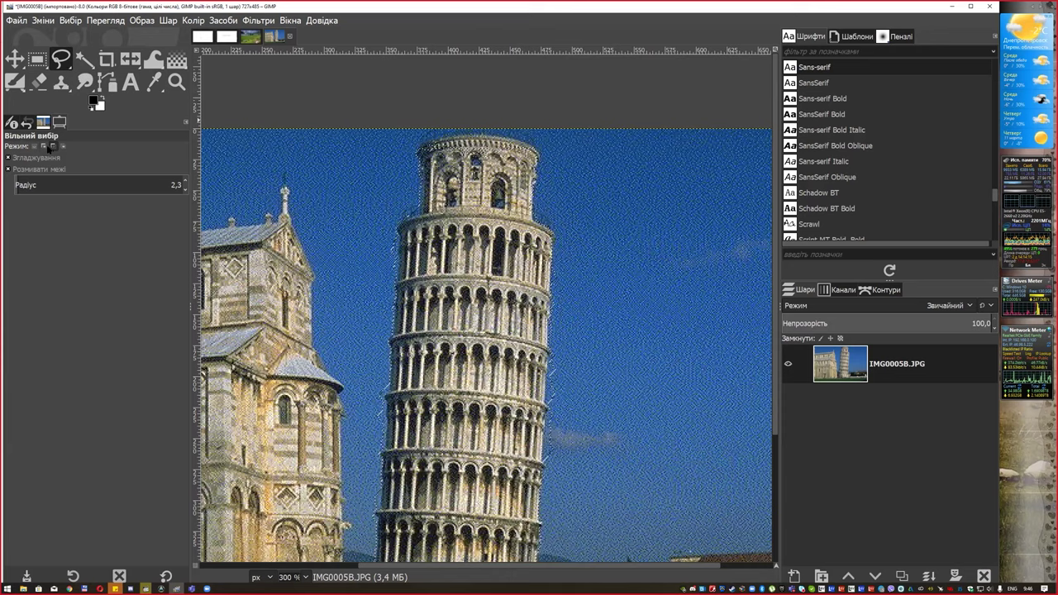
click(524, 149)
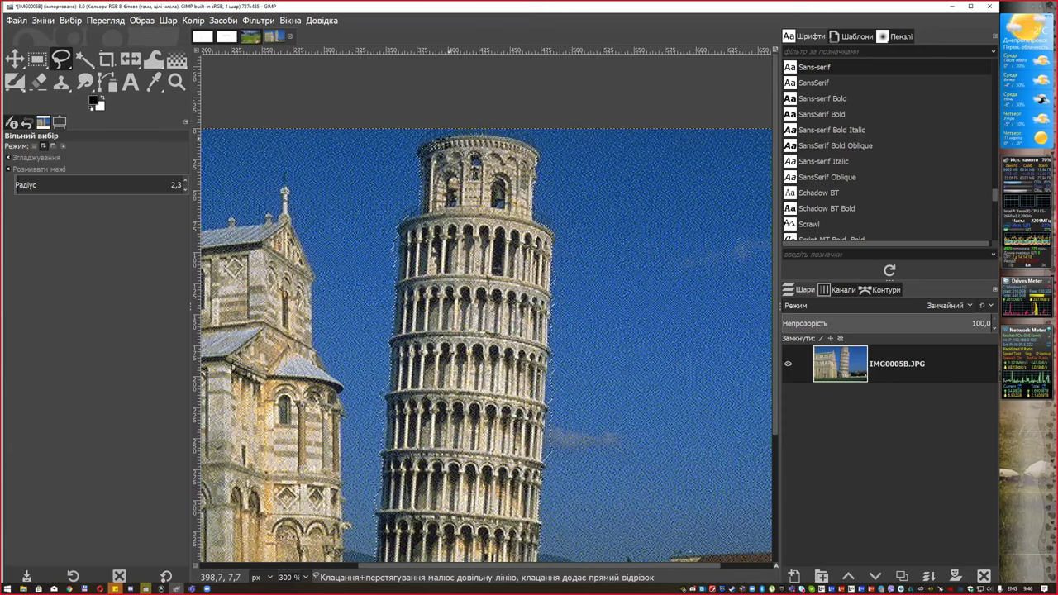
key(Escape)
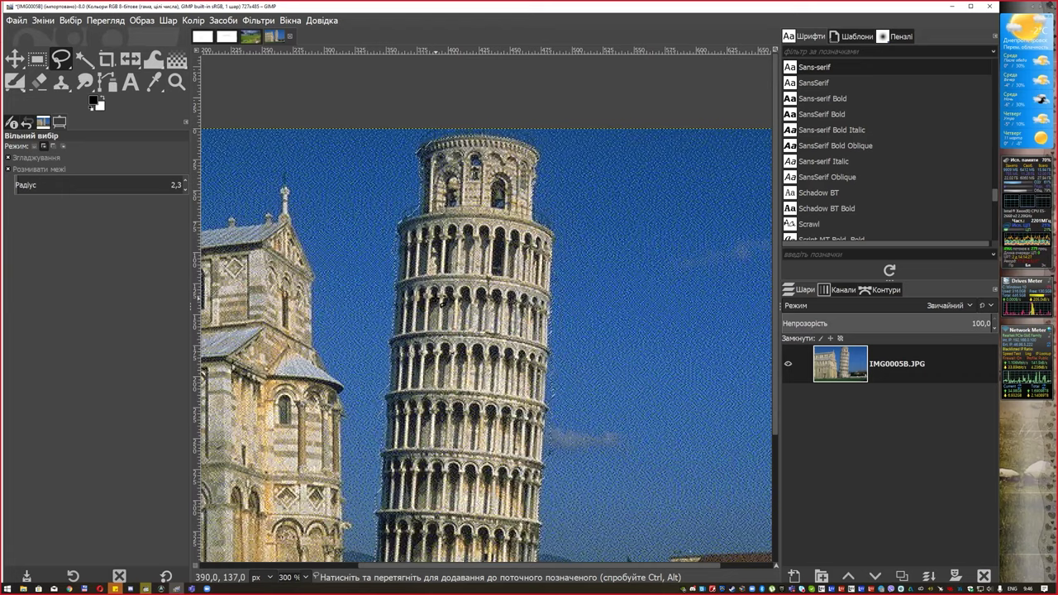
key(ctrl+c)
click(253, 37)
Paste the tower into fon.jpg, move it toward the centre, and make it a new layer
key(ctrl+v)
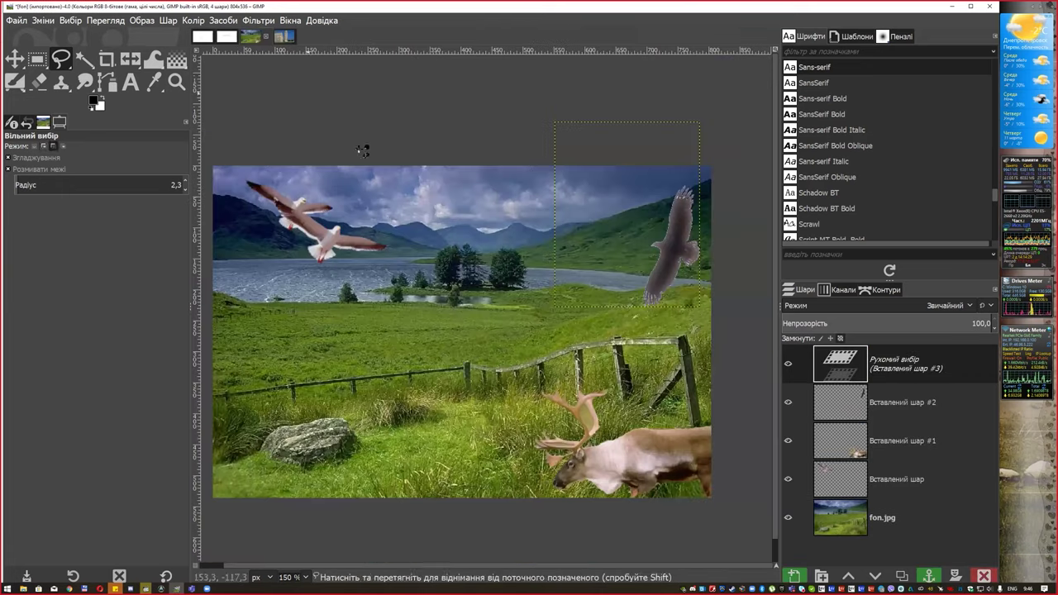
key(m)
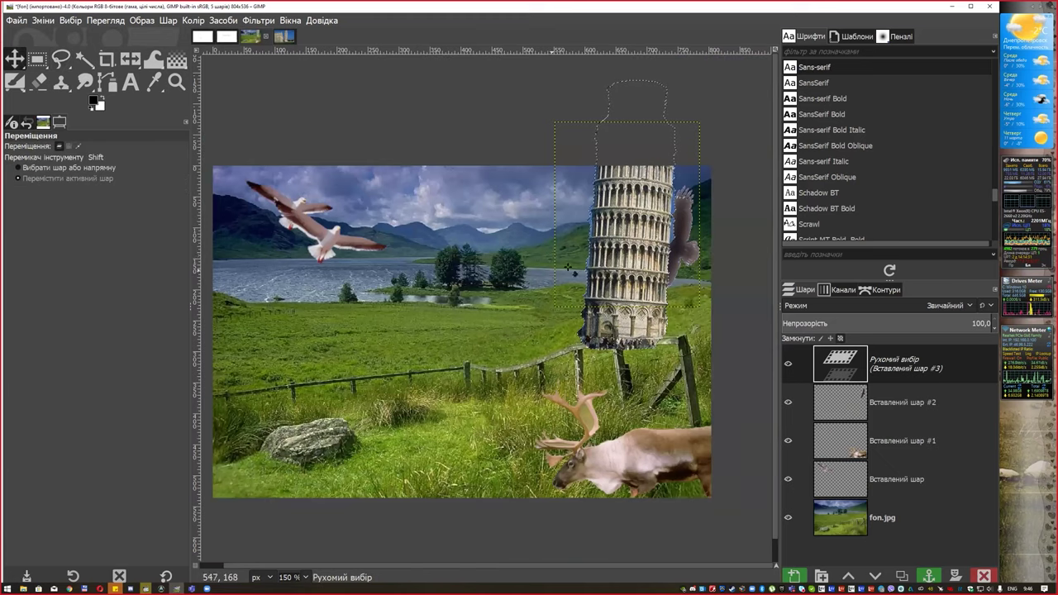
drag(622, 240, 449, 339)
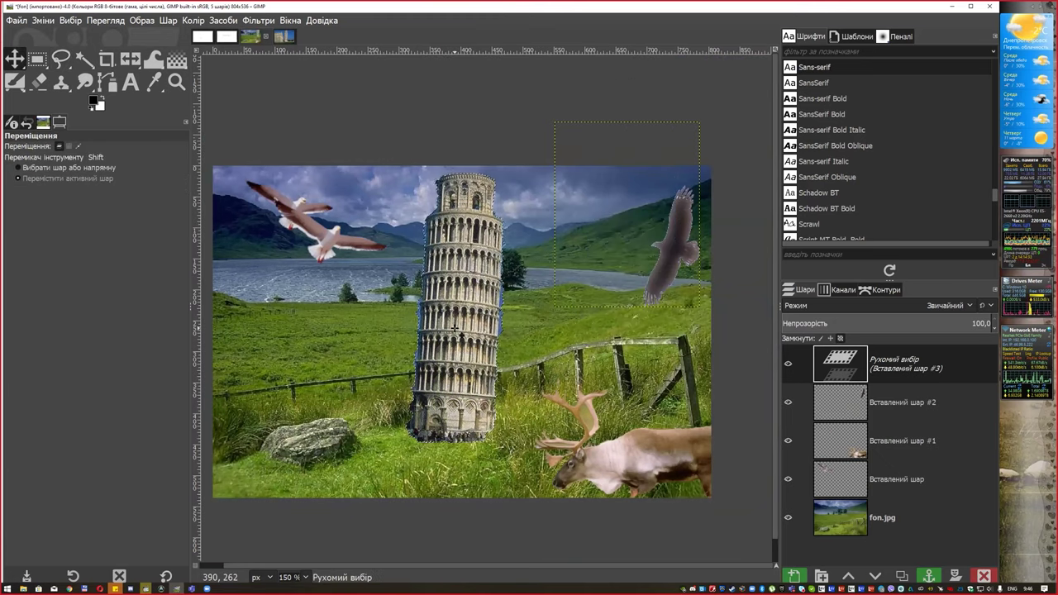
click(794, 576)
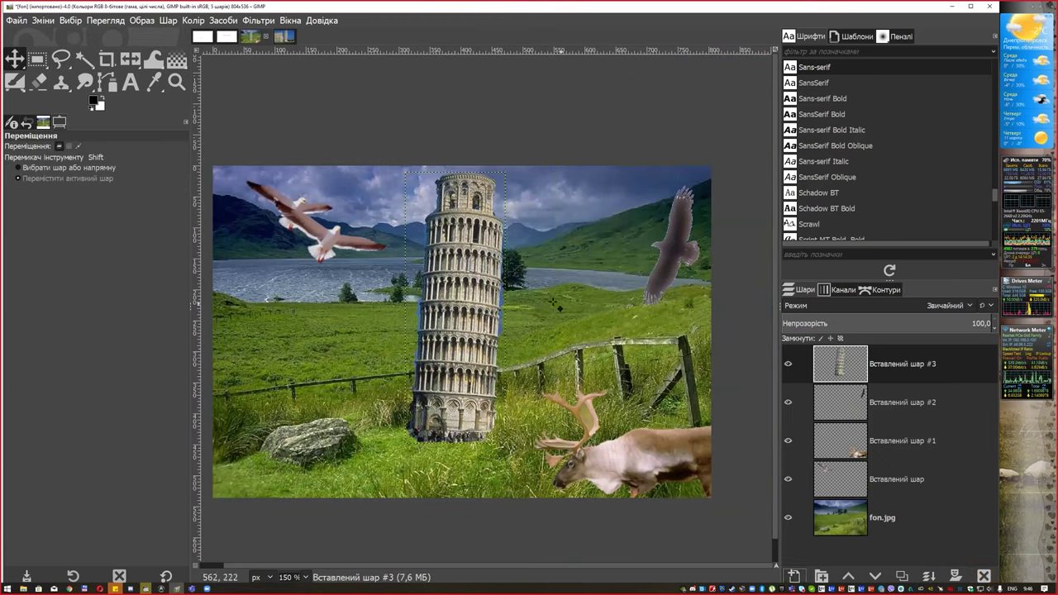
Scale the tower layer down to 50 × 134 px and move it onto the far hills
click(139, 62)
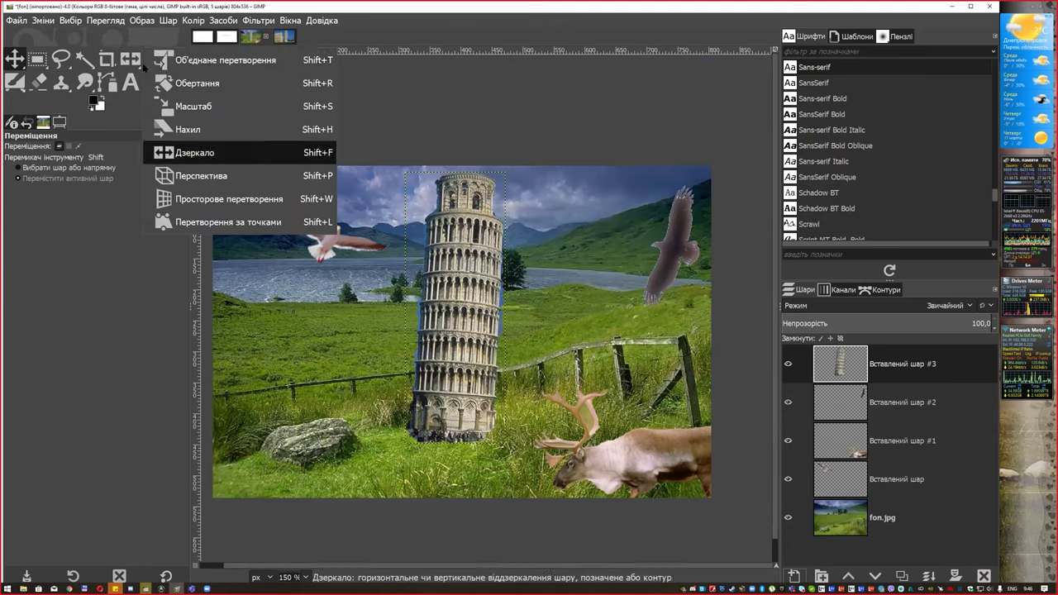
click(198, 105)
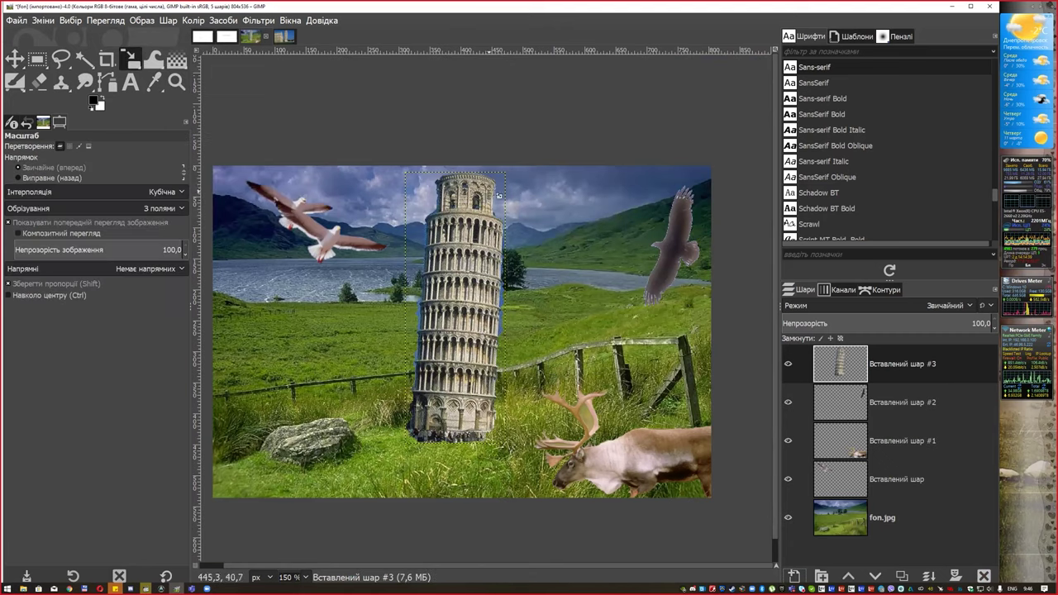
click(509, 183)
drag(506, 177, 429, 354)
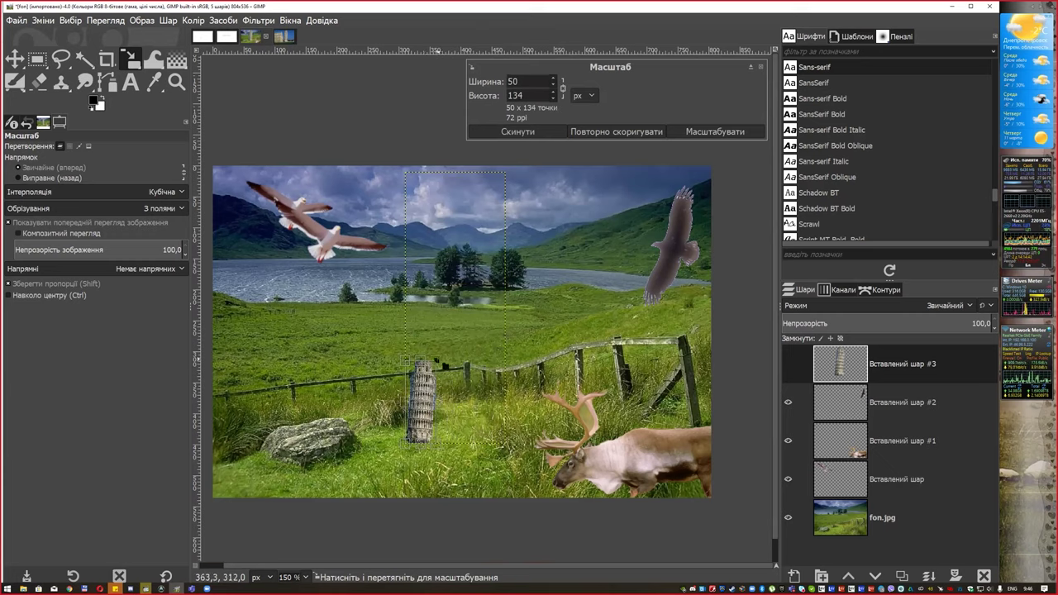
drag(424, 375, 433, 365)
key(Return)
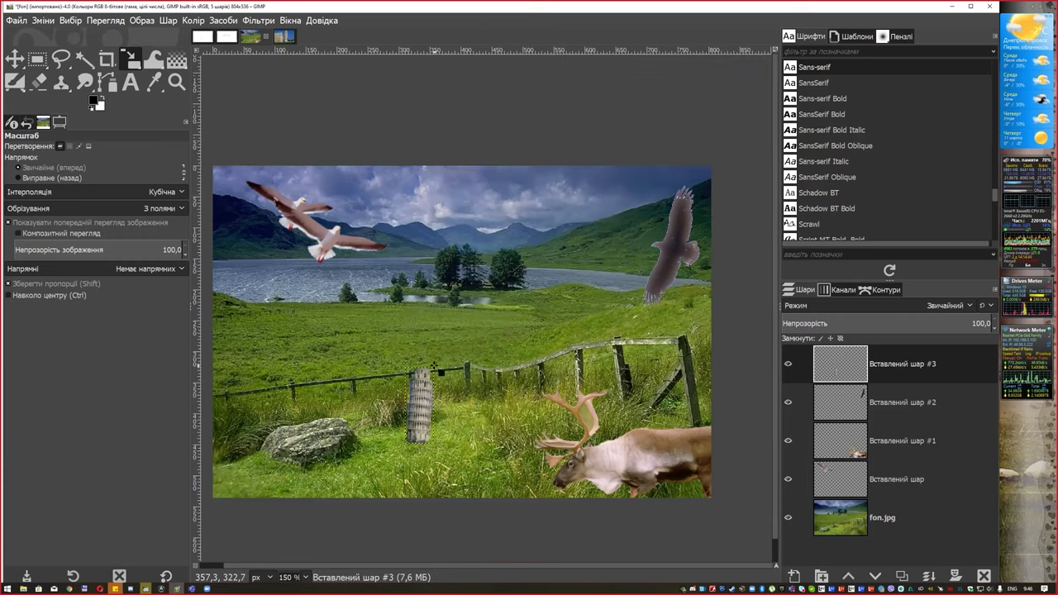
key(m)
mouse_move(423, 392)
mouse_down()
mouse_move(613, 214)
mouse_move(605, 219)
mouse_up()
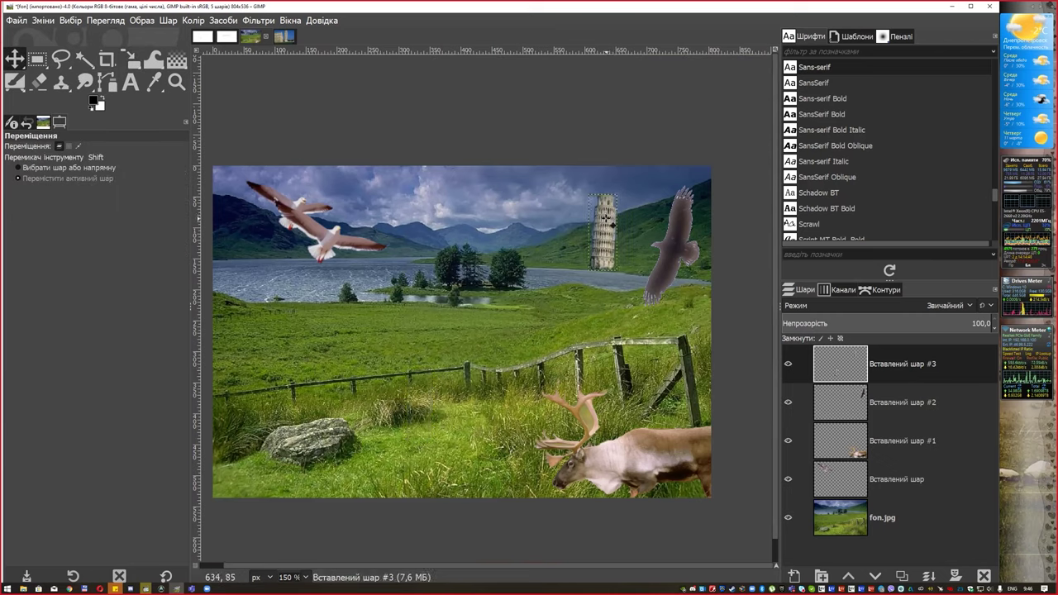
Duplicate the tower layer and place the copy just left of the original
right_click(955, 362)
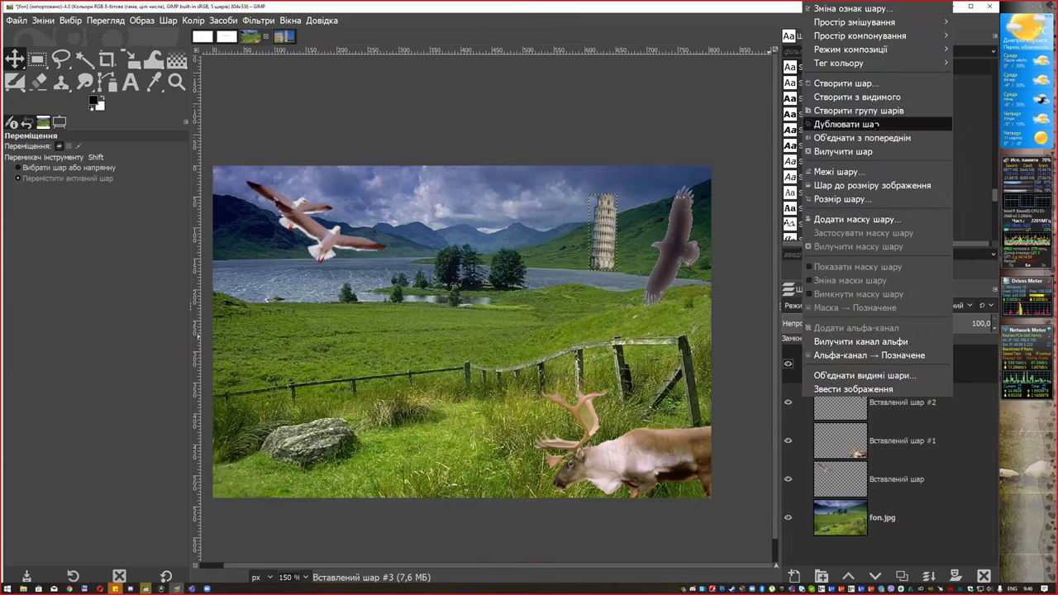
click(868, 124)
drag(606, 217, 554, 217)
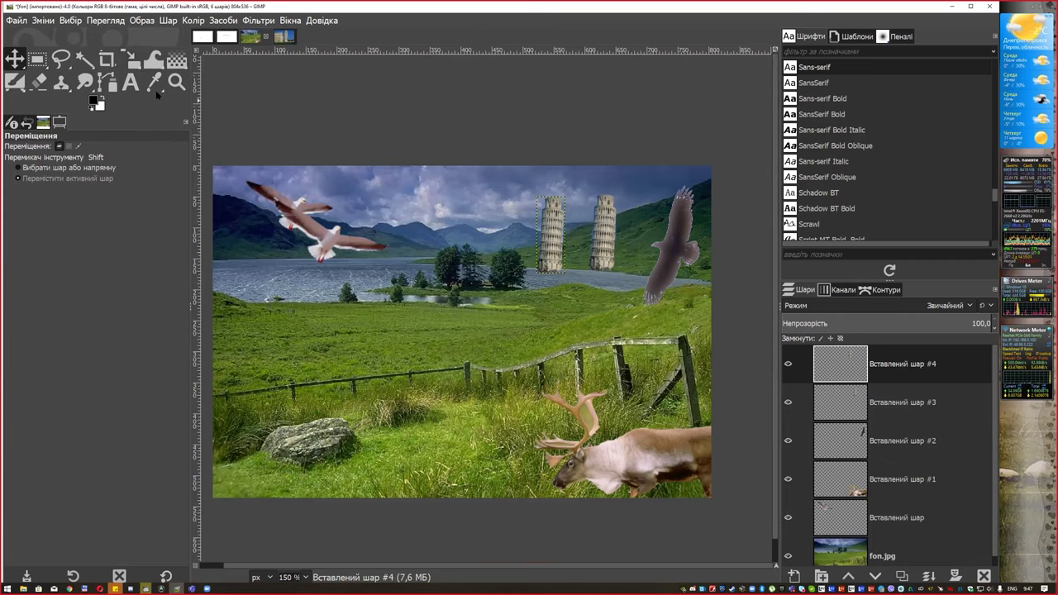
Flip the tower copy upside down with the Flip tool
right_click(136, 64)
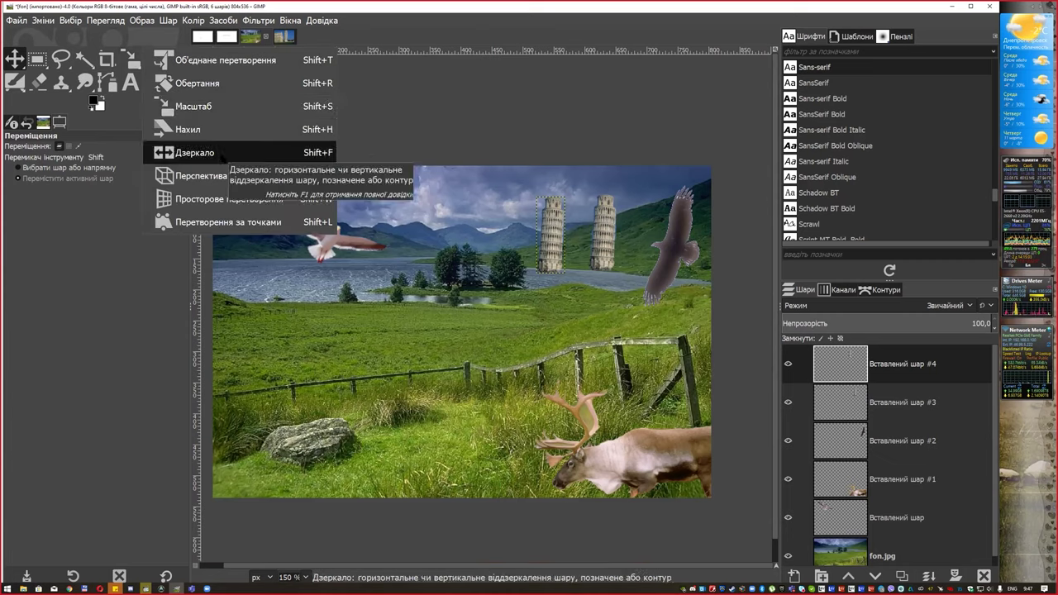
click(222, 154)
click(46, 178)
click(551, 223)
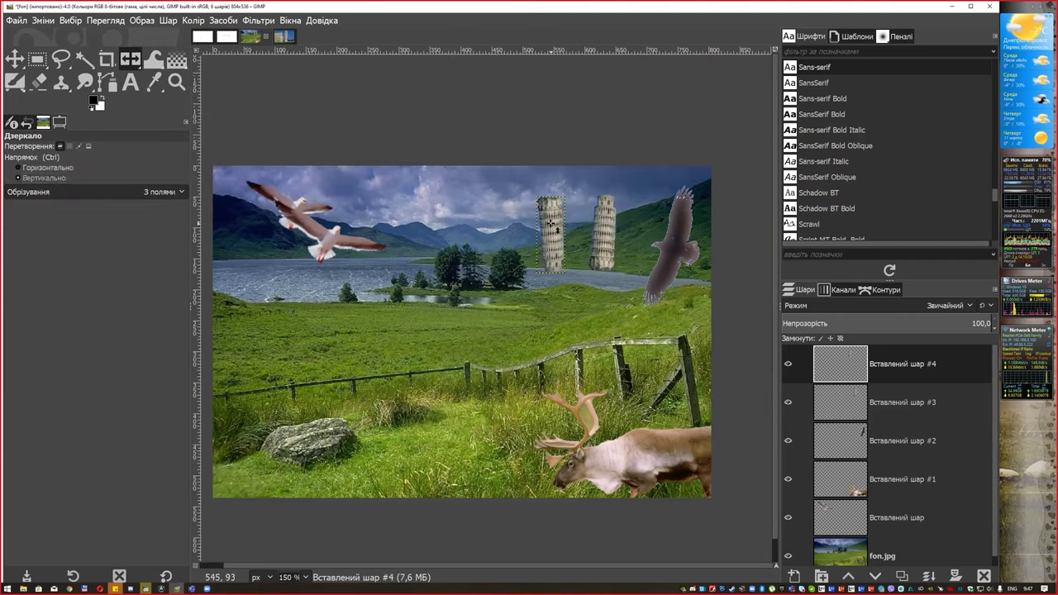
key(ctrl)
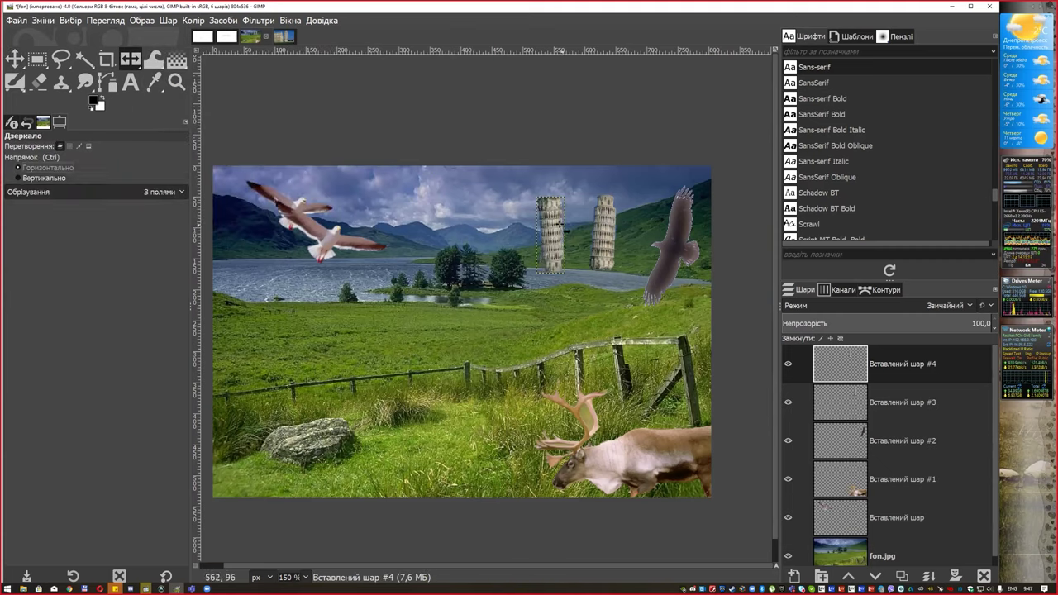
ctrl+click(550, 224)
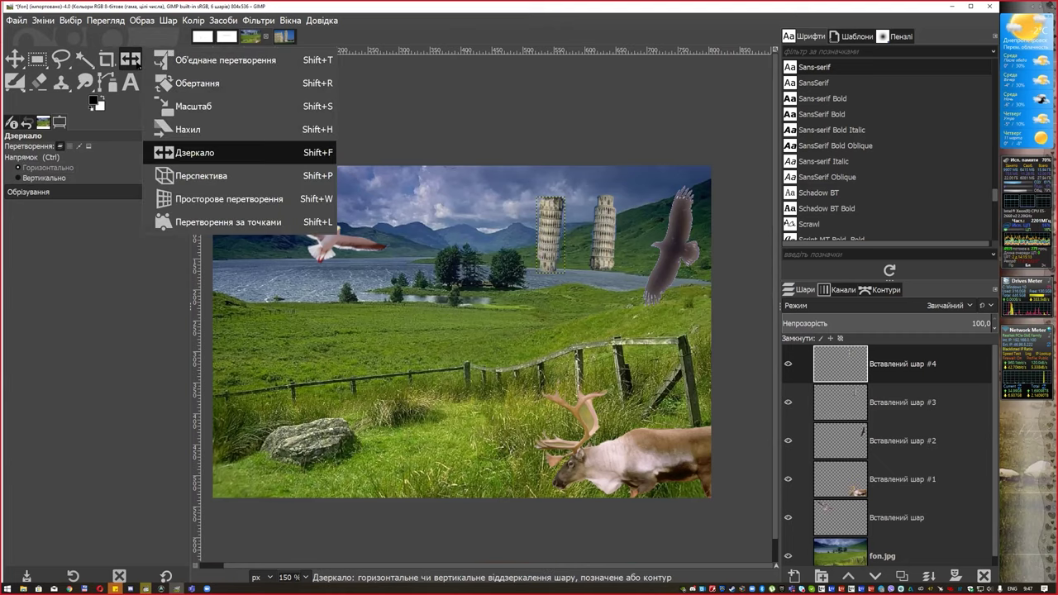
Shrink the tower copy to about half size and move it under the original tower
key(shift+s)
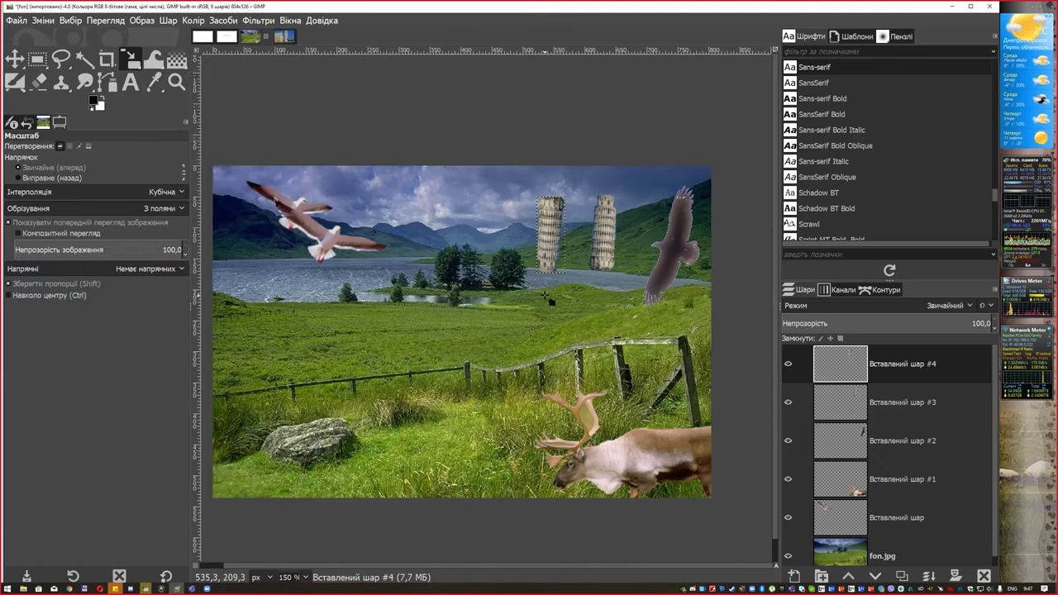
click(559, 282)
drag(558, 281, 554, 220)
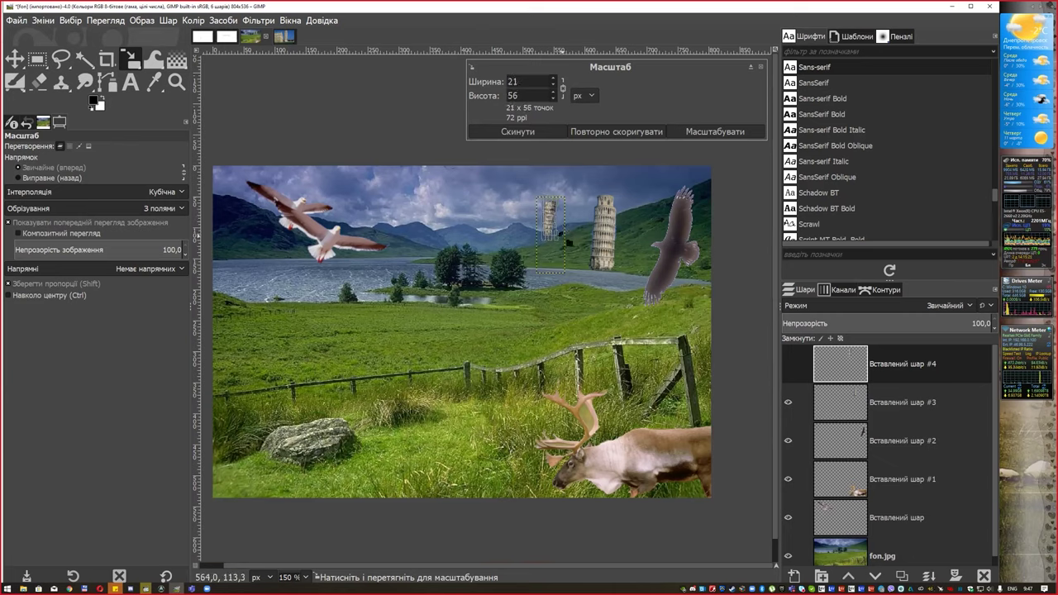
key(Return)
key(m)
drag(592, 296, 600, 286)
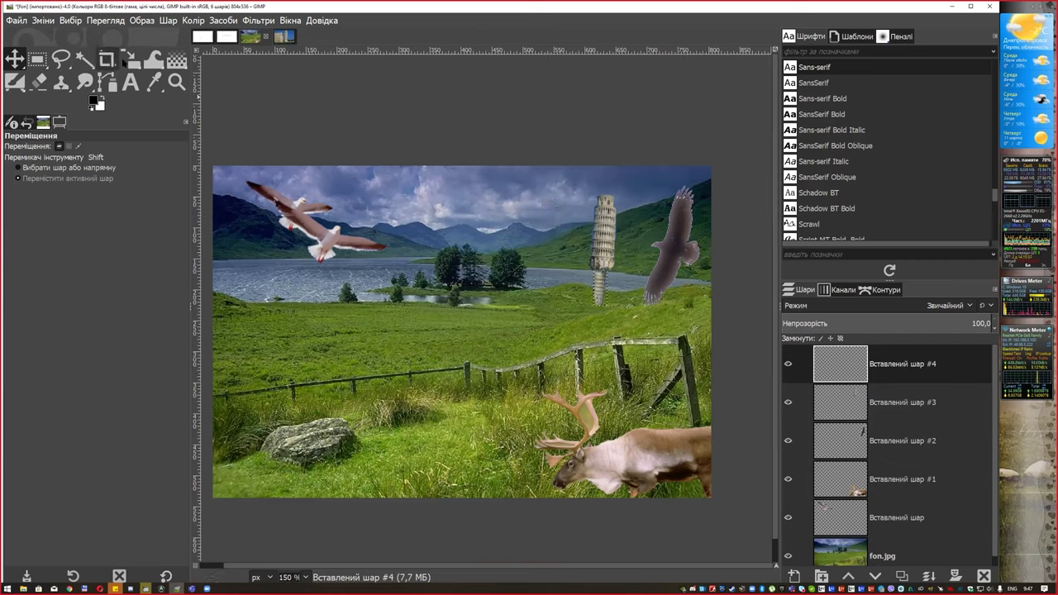
Rescale the copy with unlinked proportions to a short, wide 45 × 25 px
click(129, 59)
click(604, 291)
key(shift)
mouse_move(617, 295)
mouse_down()
mouse_move(610, 315)
mouse_move(603, 281)
mouse_up()
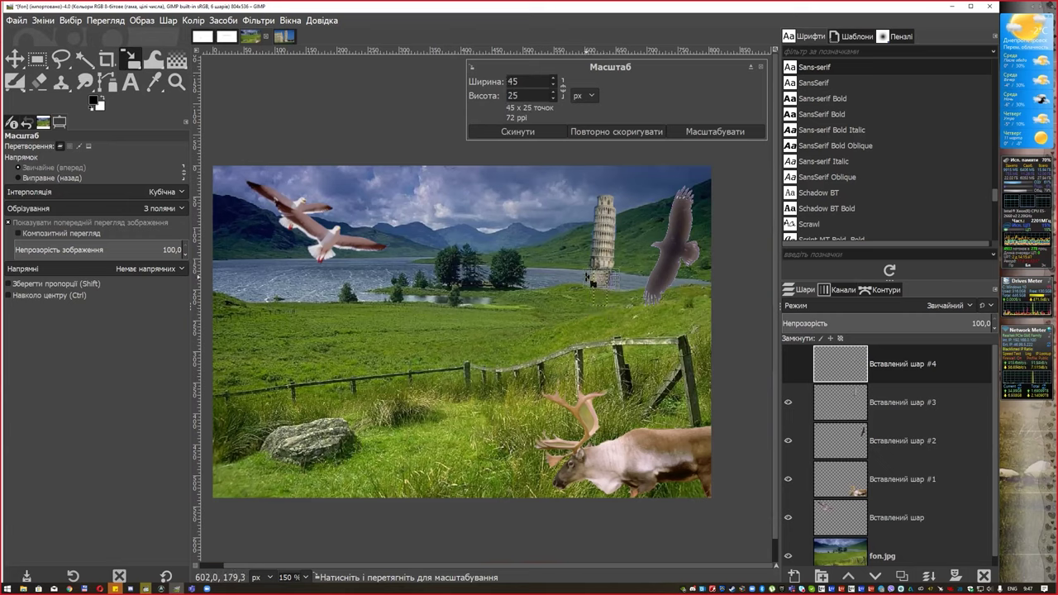
key(Return)
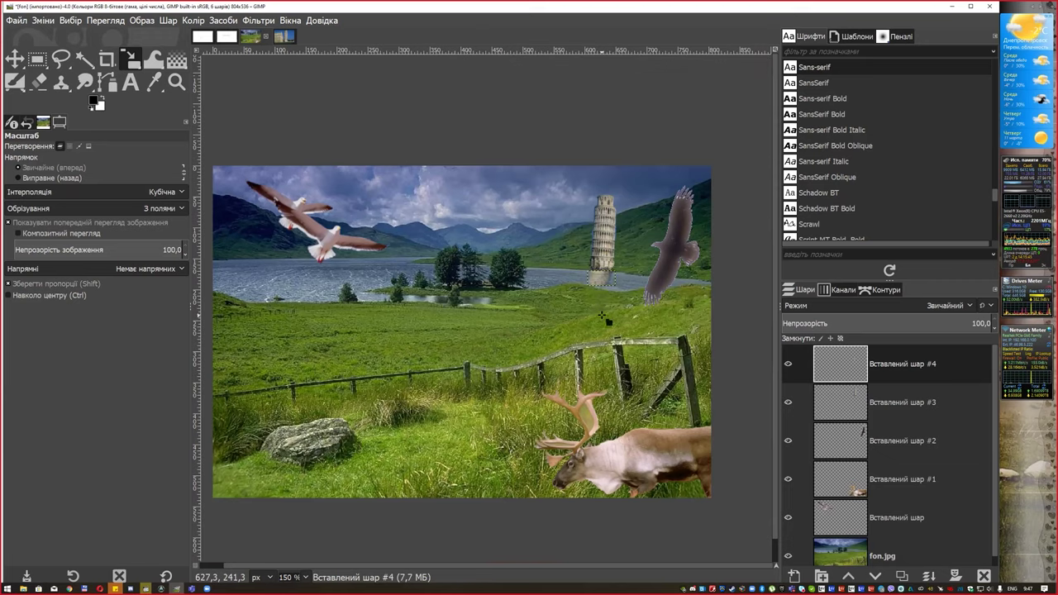
Lower the 'Вставлений шар #4' layer opacity to 52.5 for a faint lake reflection
ctrl+scroll(631, 282, up, 2)
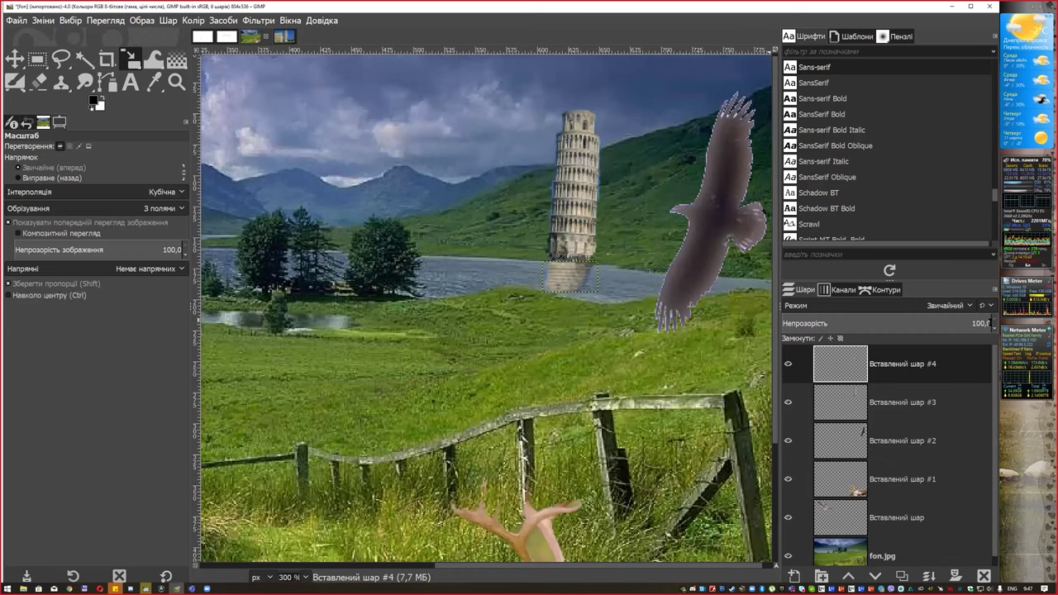
drag(974, 323, 892, 324)
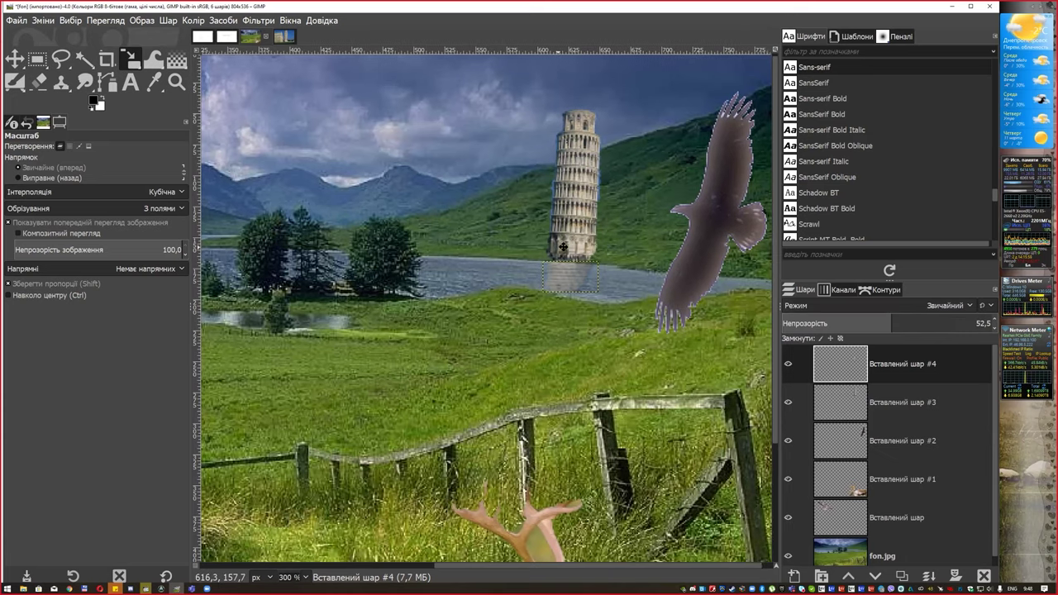
scroll(676, 297, left, 1)
scroll(556, 223, down, 4)
scroll(556, 223, down, 1)
scroll(570, 215, down, 1)
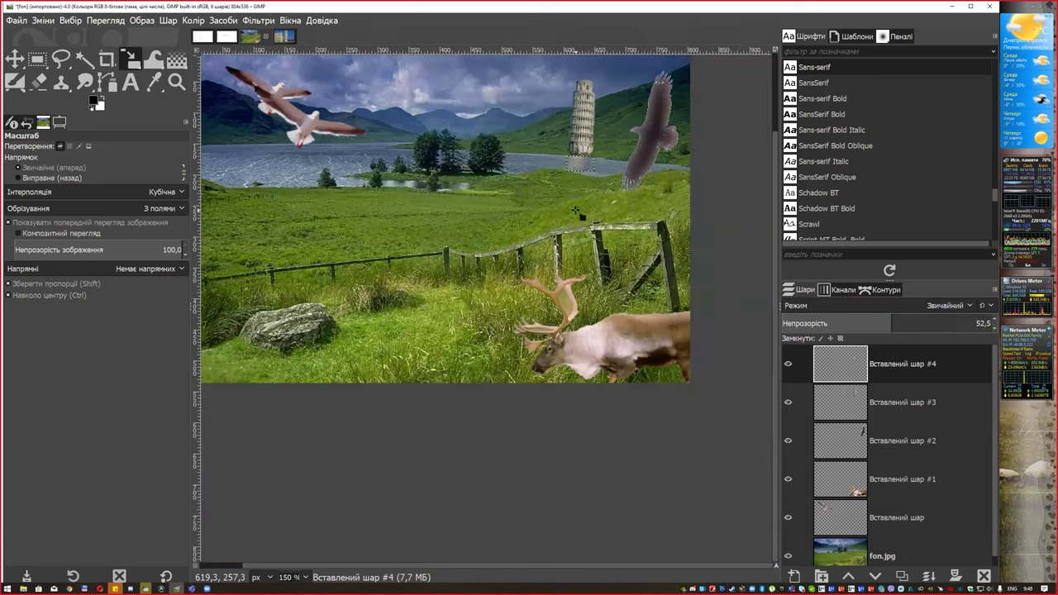
Close the IMG0005B Pisa image, discarding its changes
click(14, 59)
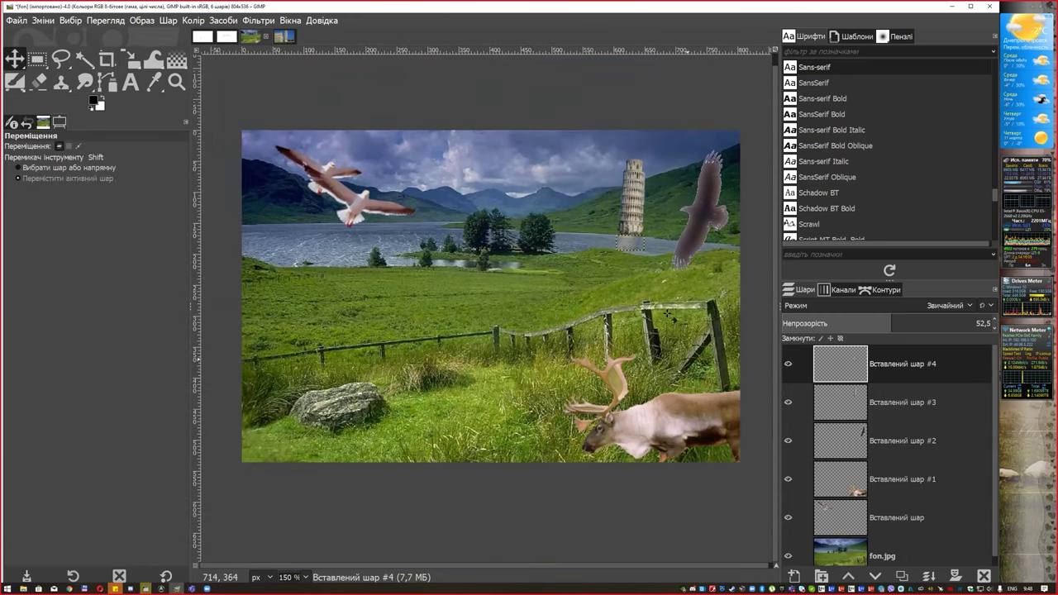
click(290, 39)
key(ctrl+w)
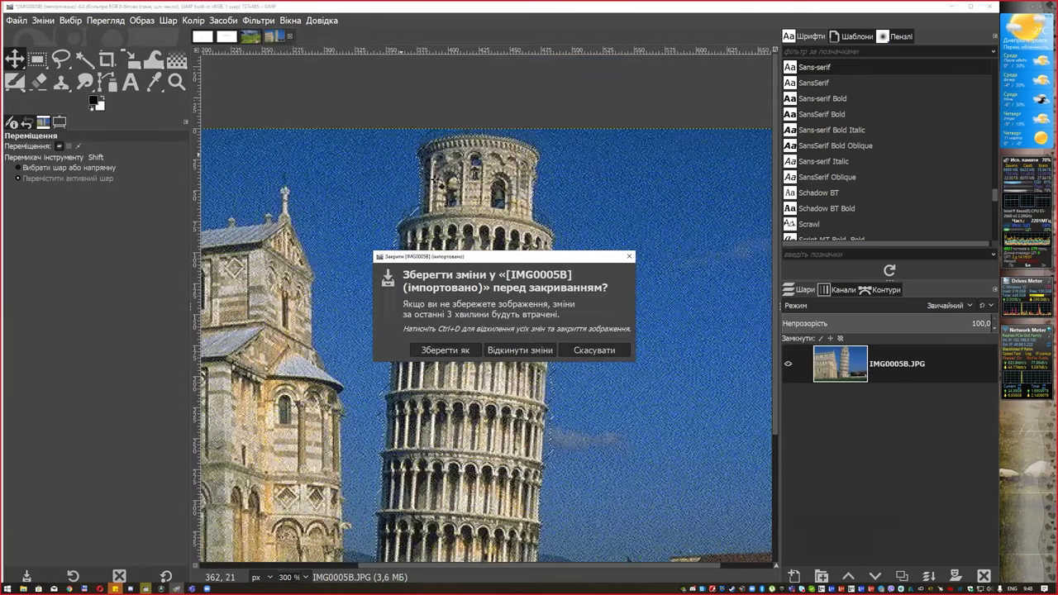
click(518, 350)
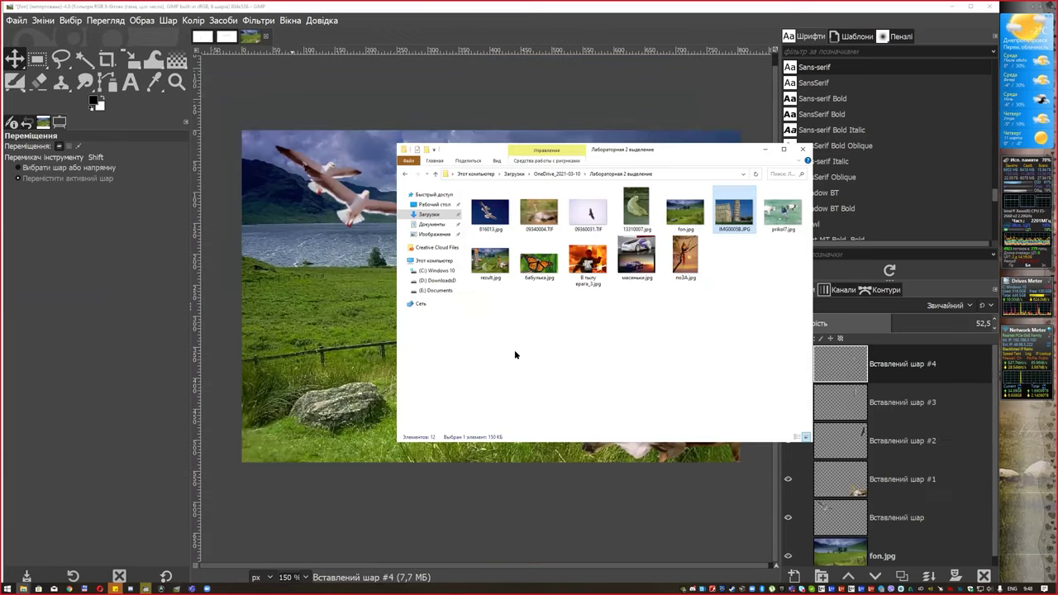
Open the parrot photo по3А.jpg from File Explorer and zoom in on it
click(686, 261)
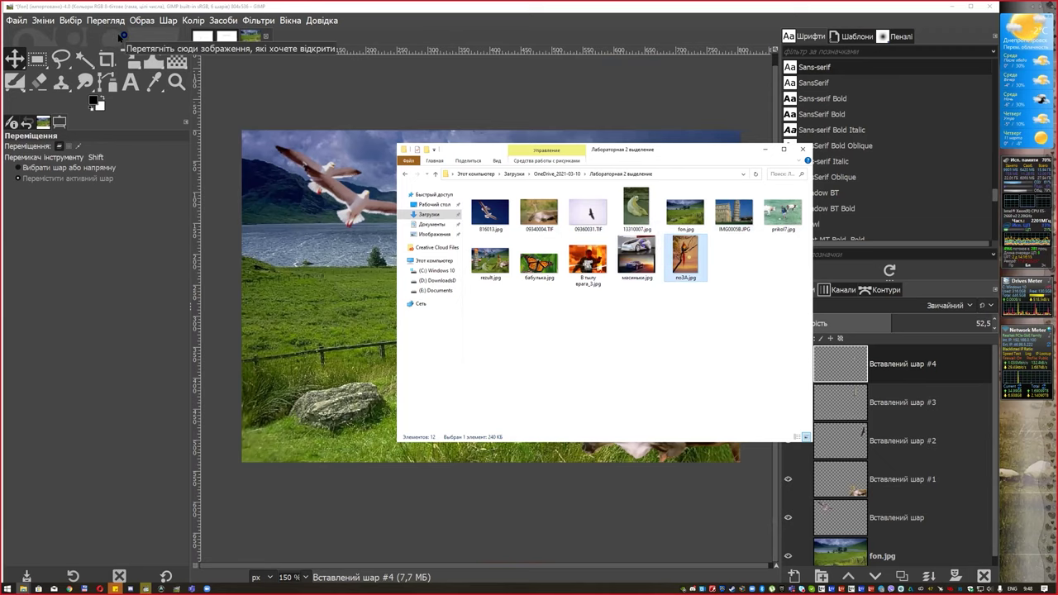
drag(122, 37, 119, 38)
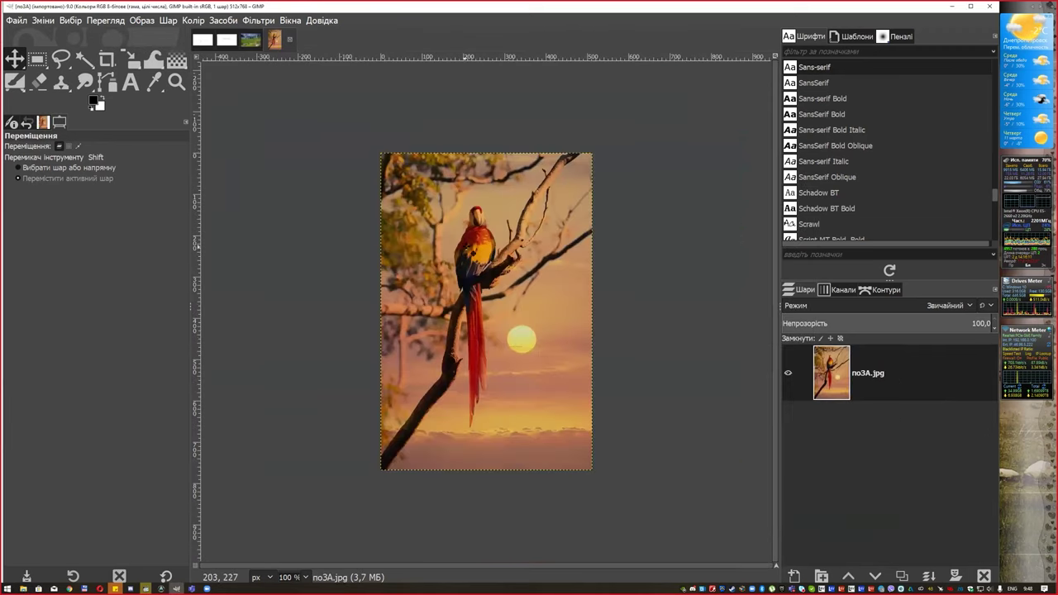
key(2)
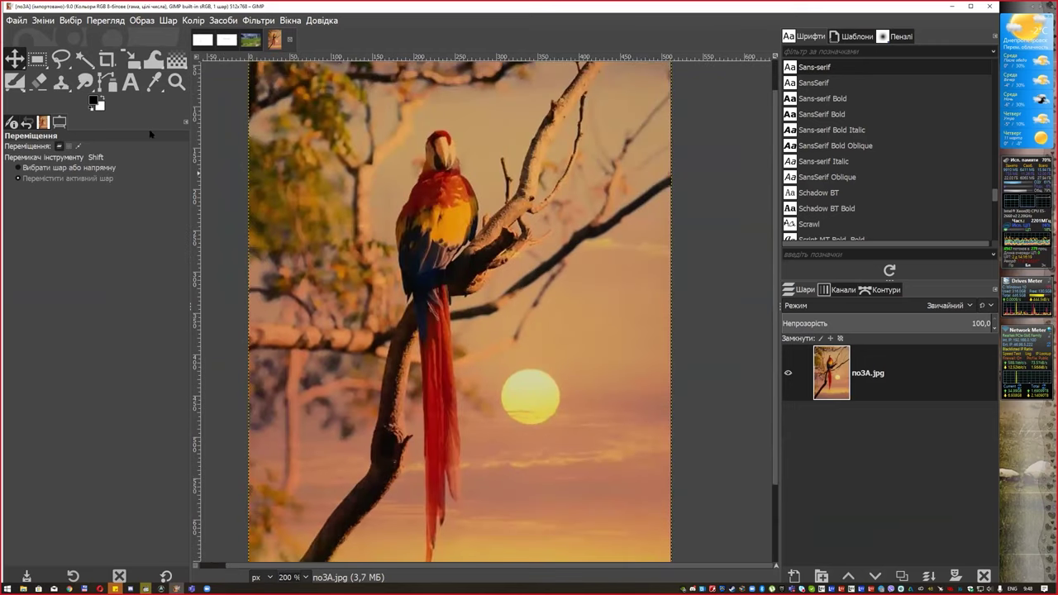
With Intelligent Scissors, place outline points from the parrot's head down its body to the tail bottom
drag(69, 64, 134, 83)
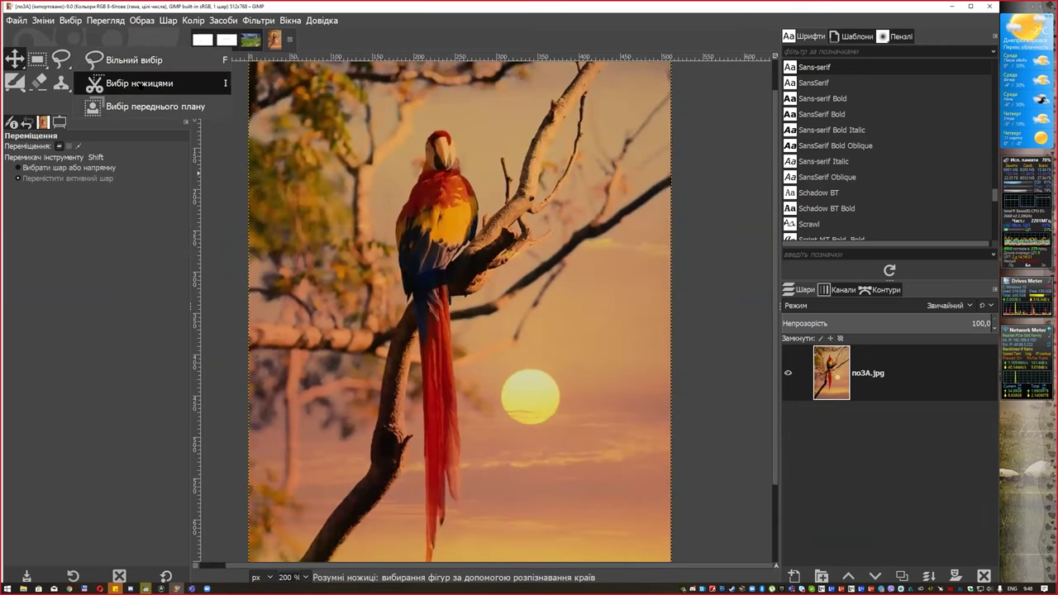
click(133, 83)
click(480, 213)
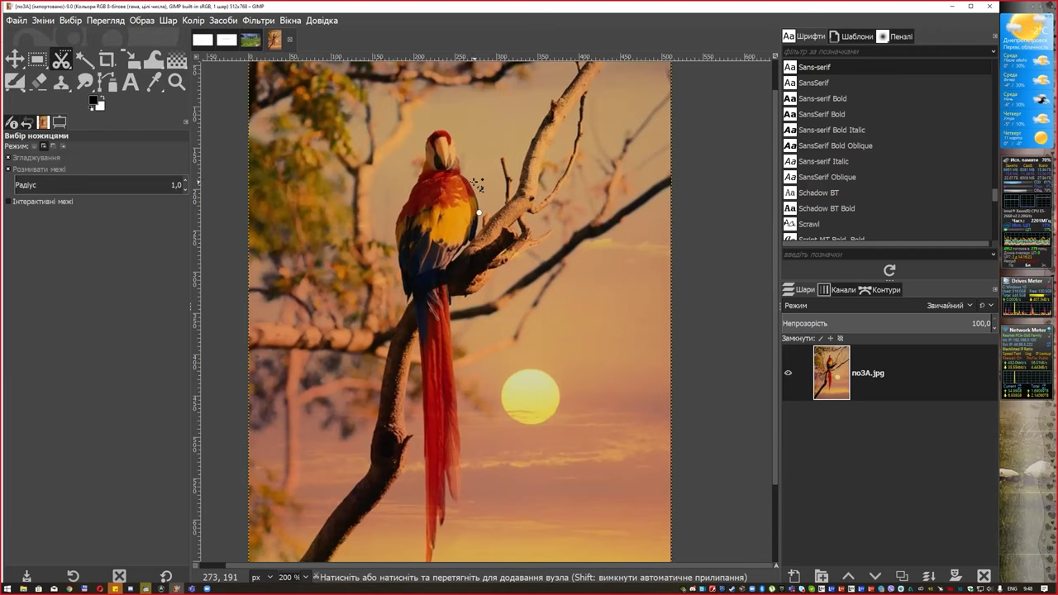
click(458, 152)
click(436, 129)
click(418, 175)
click(409, 192)
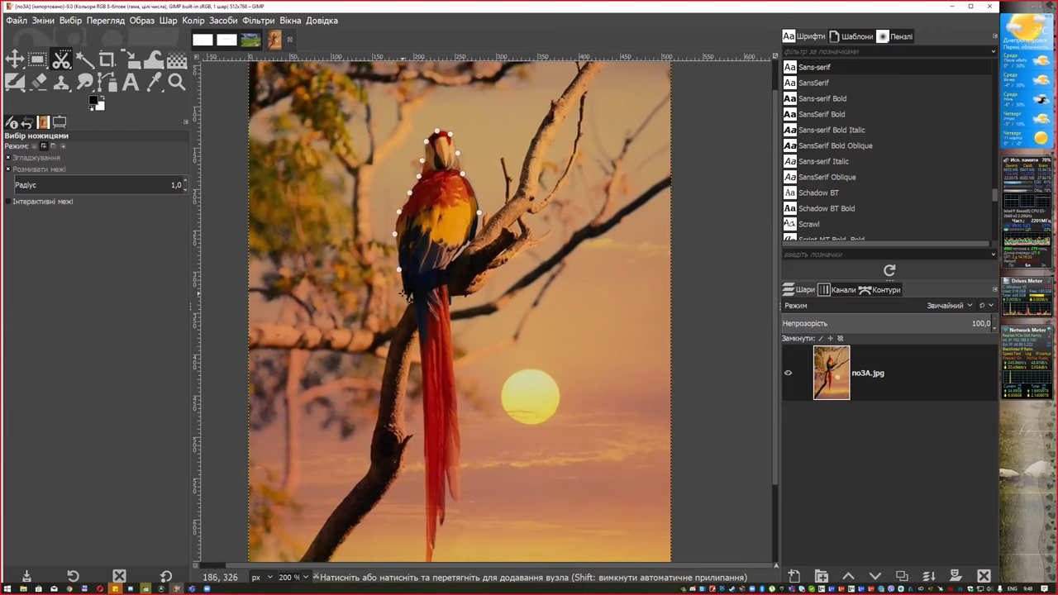
click(414, 297)
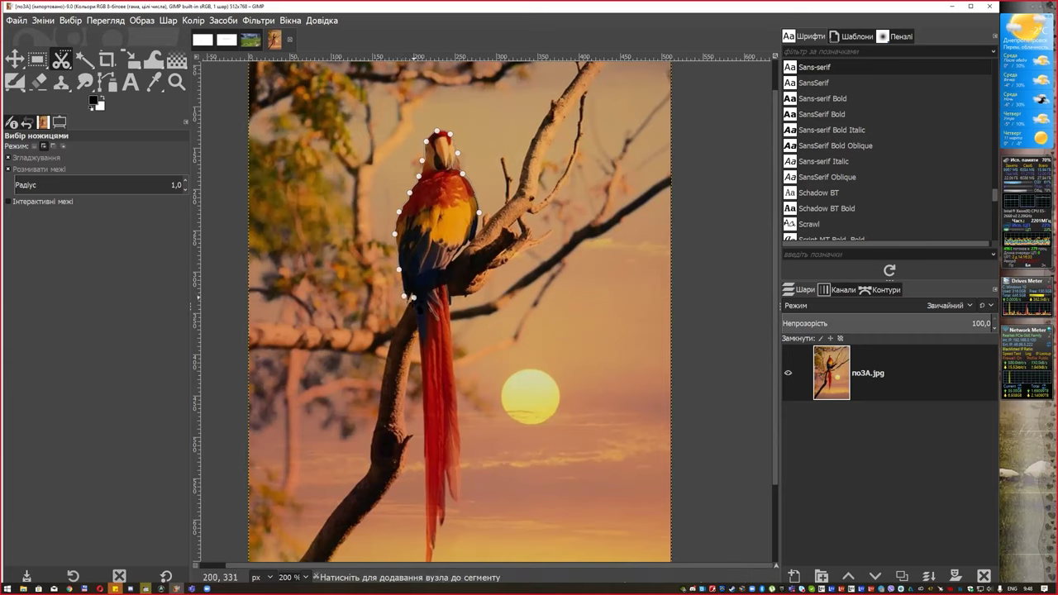
click(415, 317)
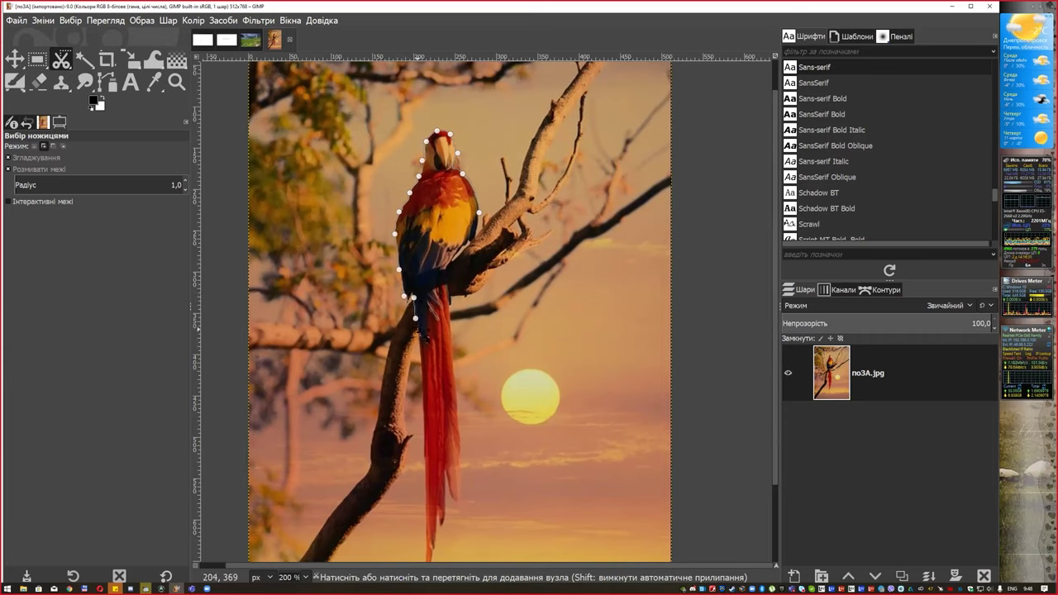
click(424, 527)
Trace back up the tail and side, close the outline, and convert it to a selection
scroll(446, 538, down, 5)
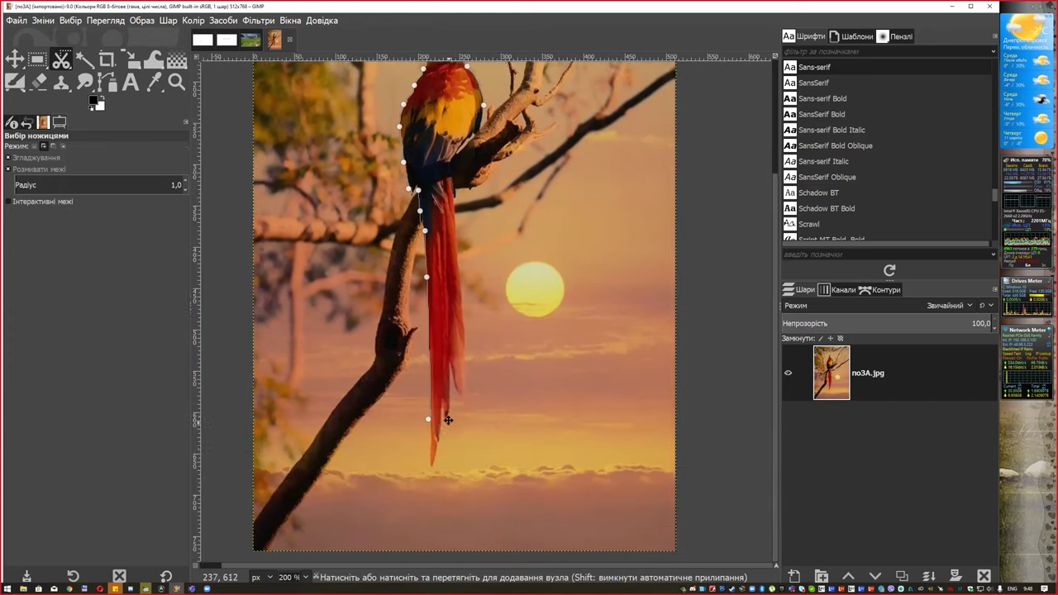
click(432, 462)
click(437, 445)
click(444, 401)
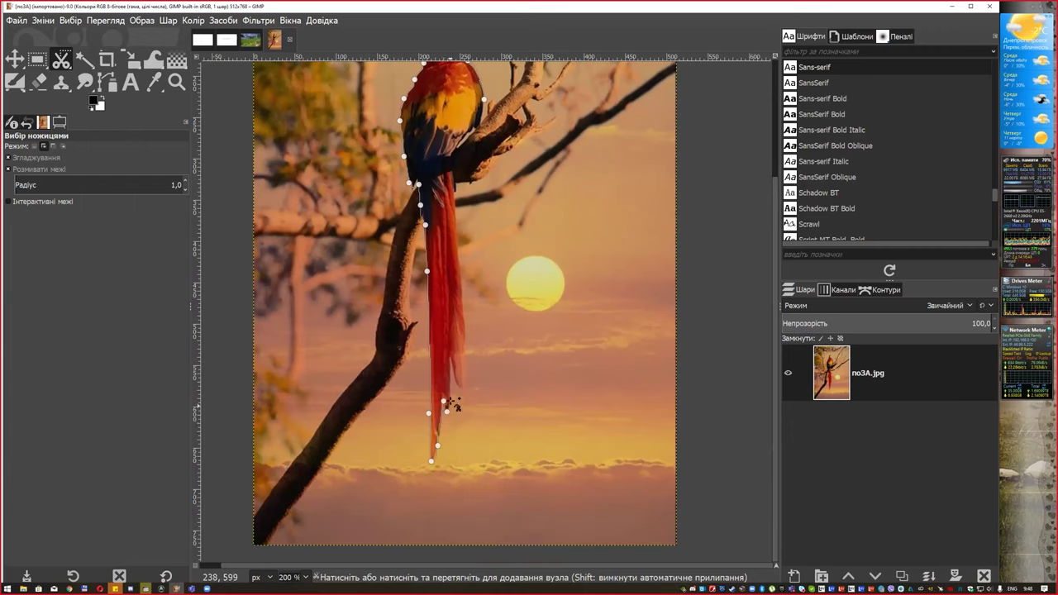
click(453, 361)
click(468, 376)
click(459, 232)
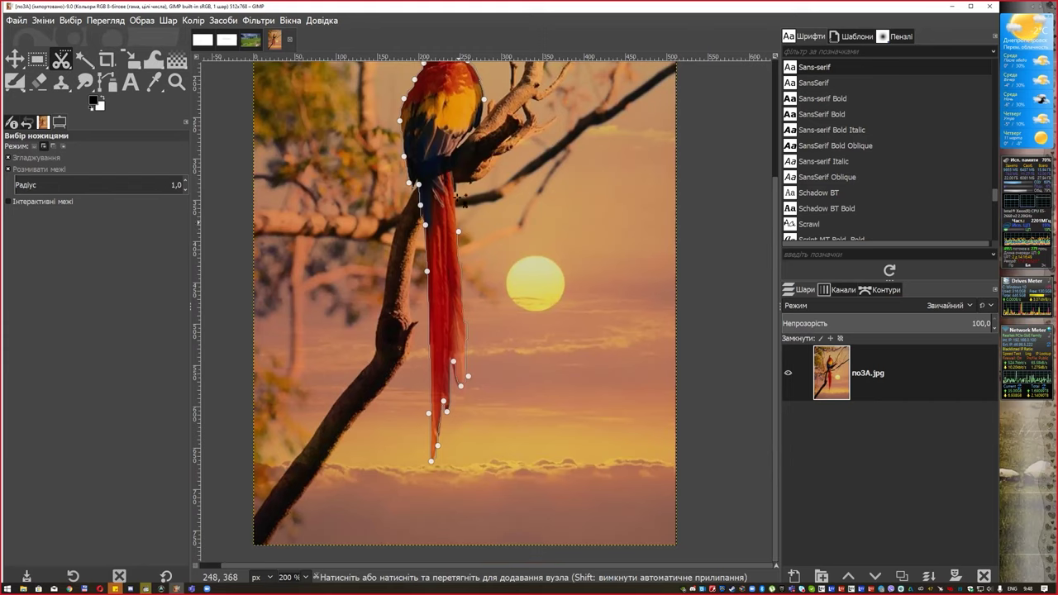
scroll(461, 199, up, 2)
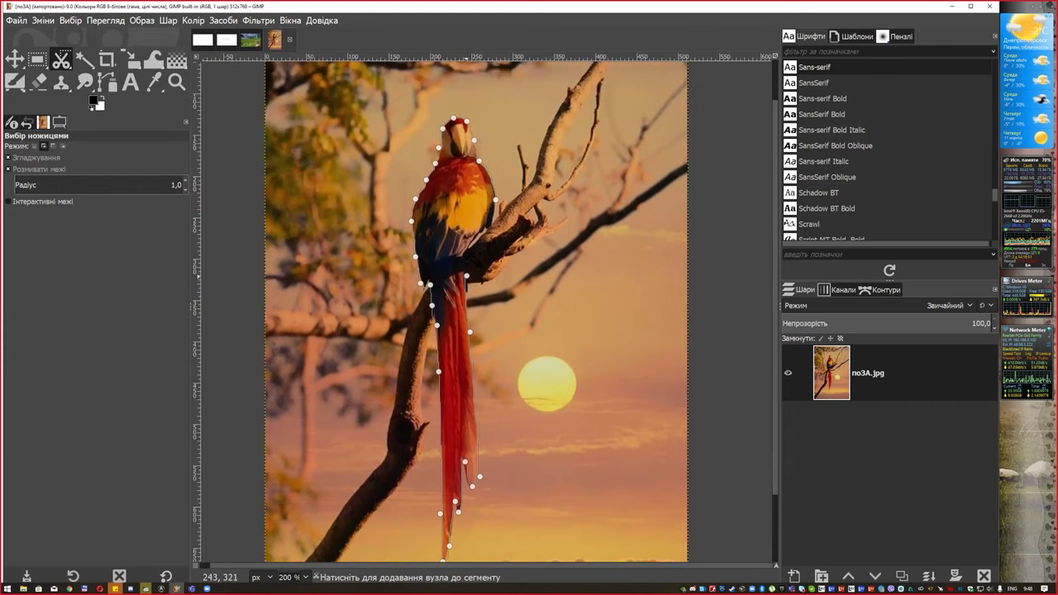
scroll(468, 263, up, 2)
click(453, 260)
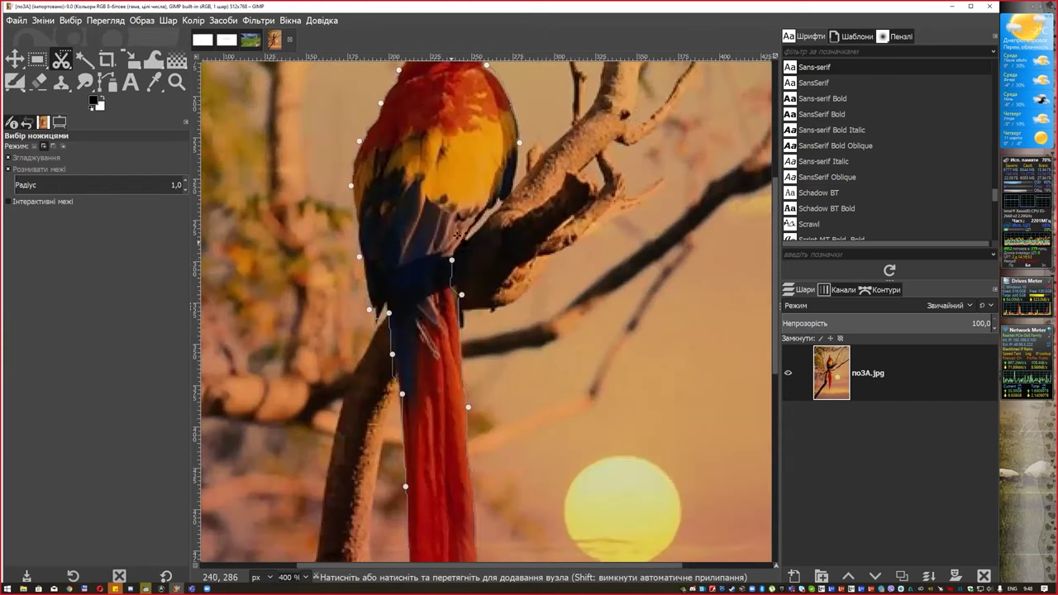
click(497, 200)
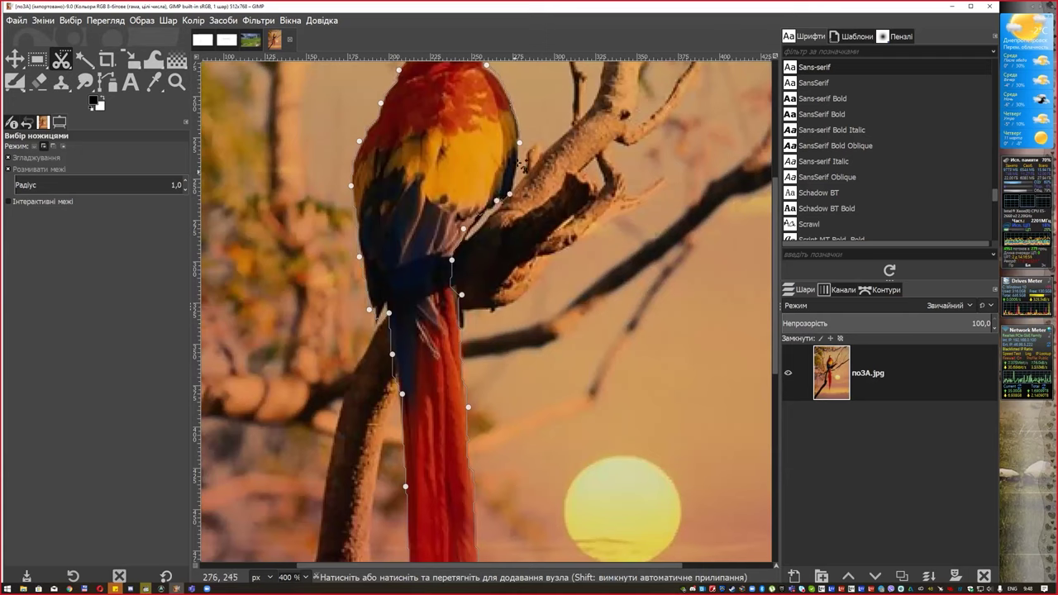
key(Return)
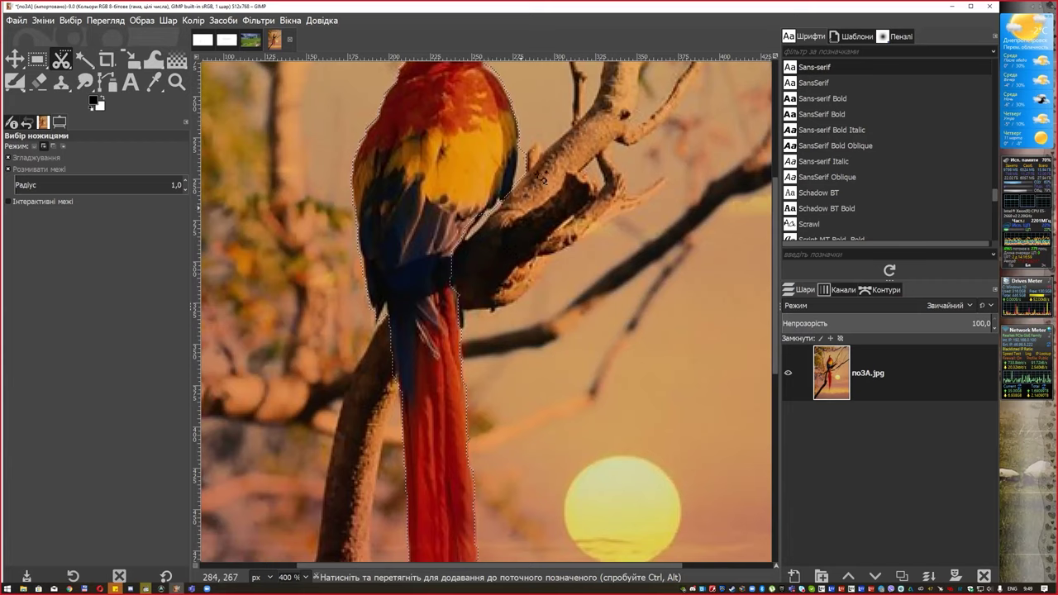
Refine the parrot selection with Free Select, adding with Shift and subtracting with Ctrl
scroll(542, 178, up, 2)
scroll(430, 166, up, 3)
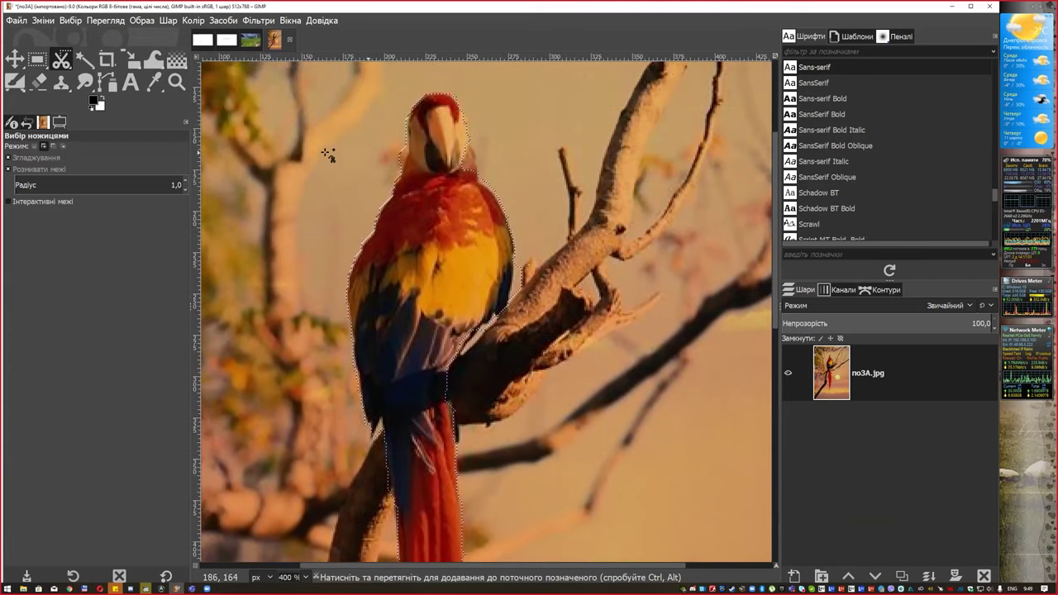
click(95, 57)
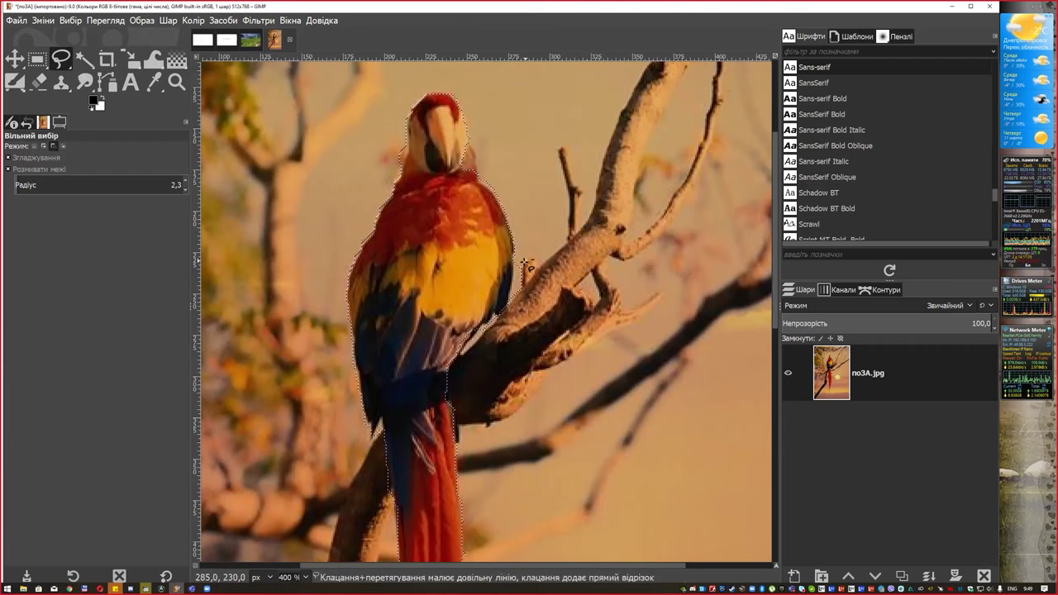
key(ctrl)
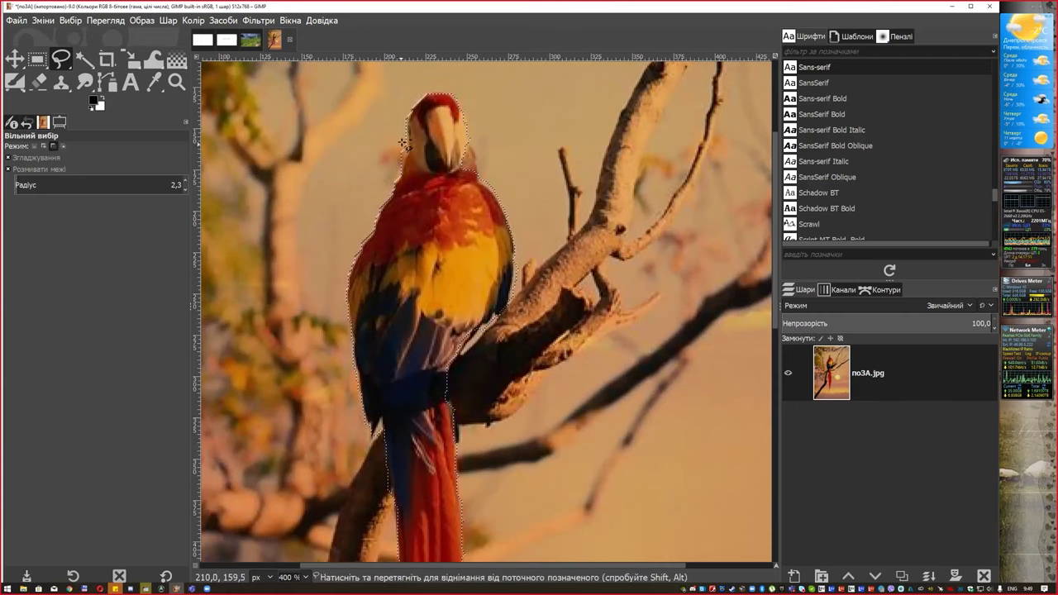
key(ctrl)
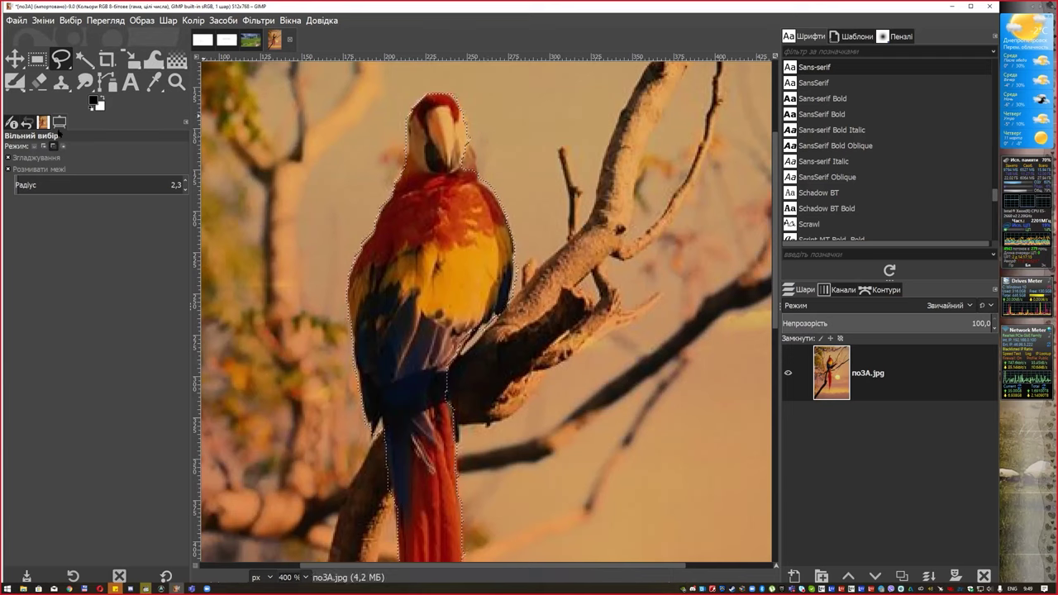
key(shift)
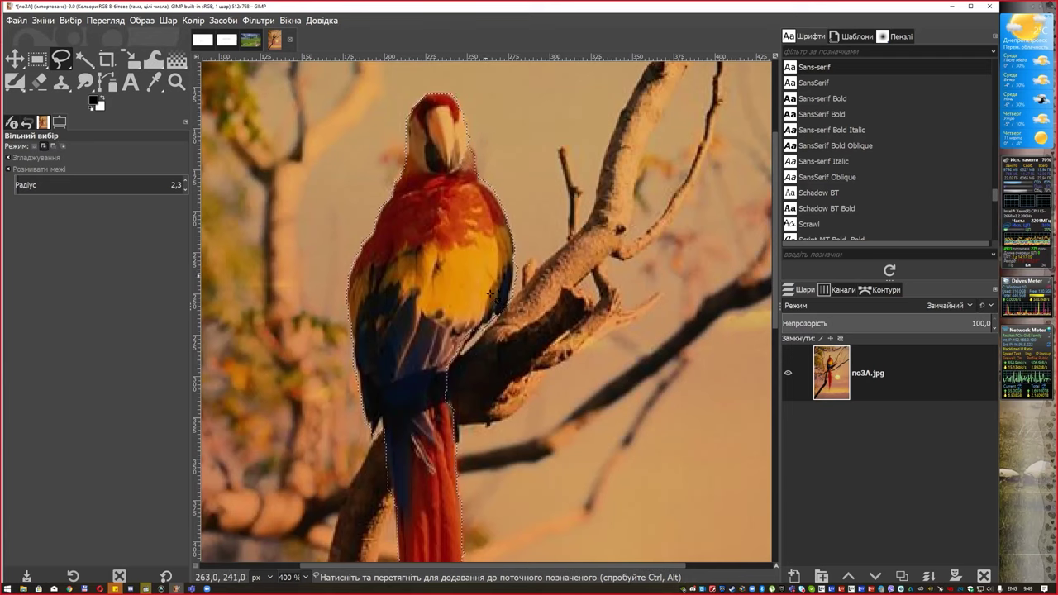
key(ctrl)
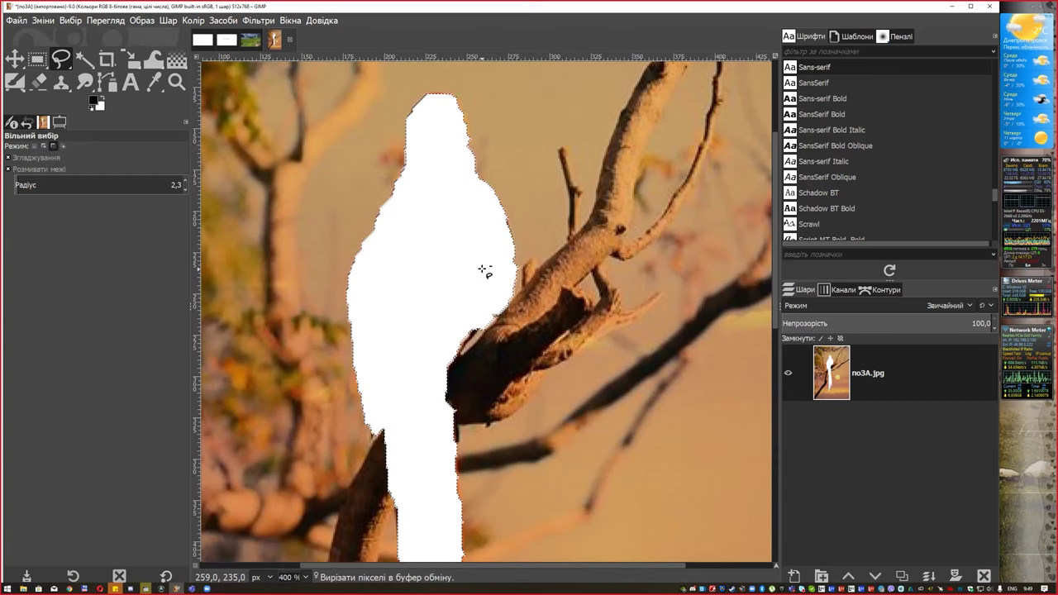
Copy the parrot into fon.jpg and make it the new layer 'Вставлений шар #5'
key(ctrl+z)
key(ctrl+c)
click(252, 45)
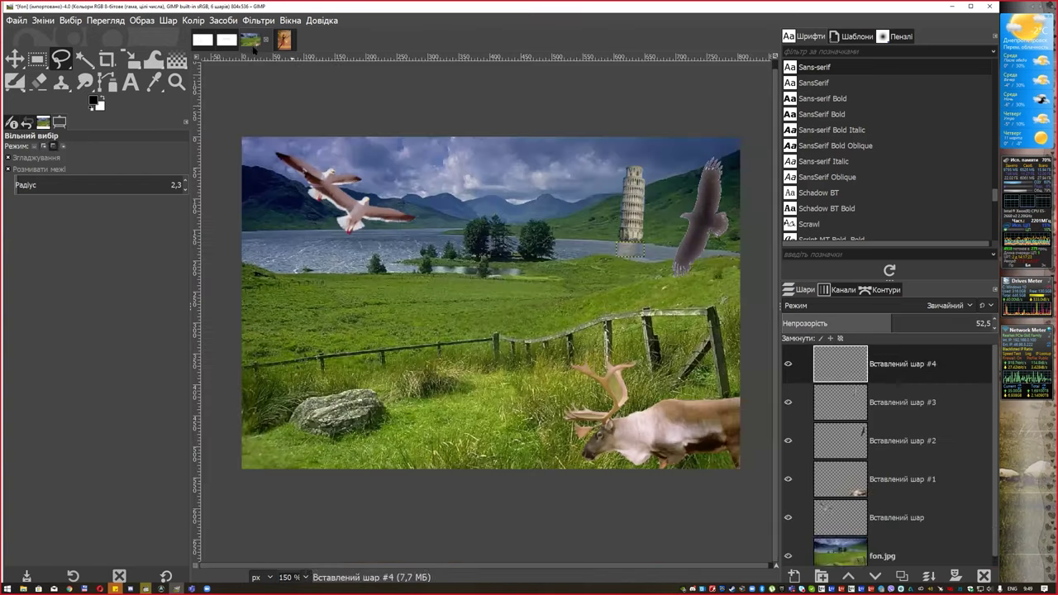
key(ctrl+v)
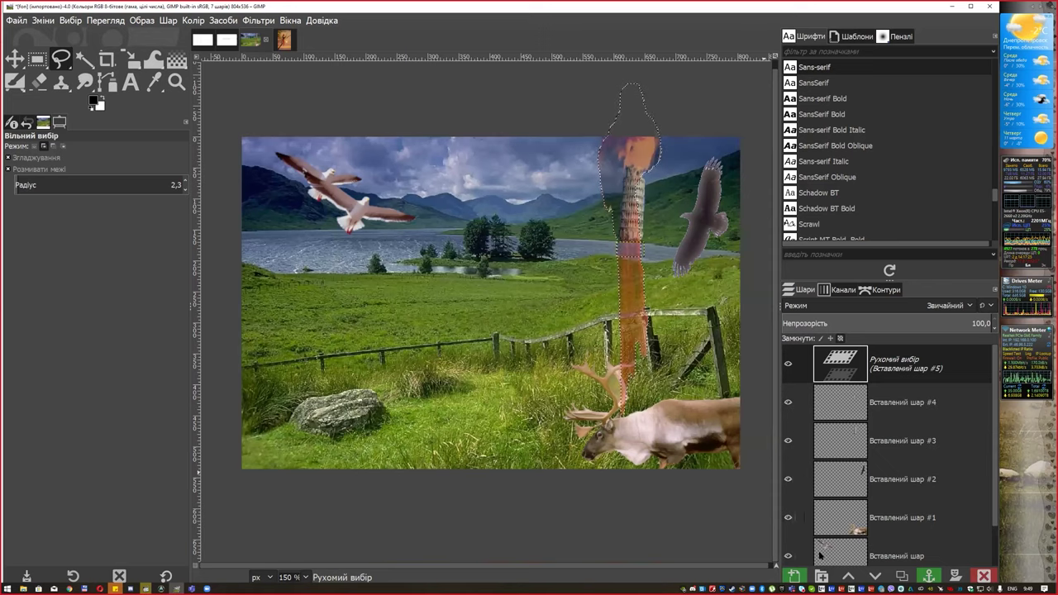
click(794, 576)
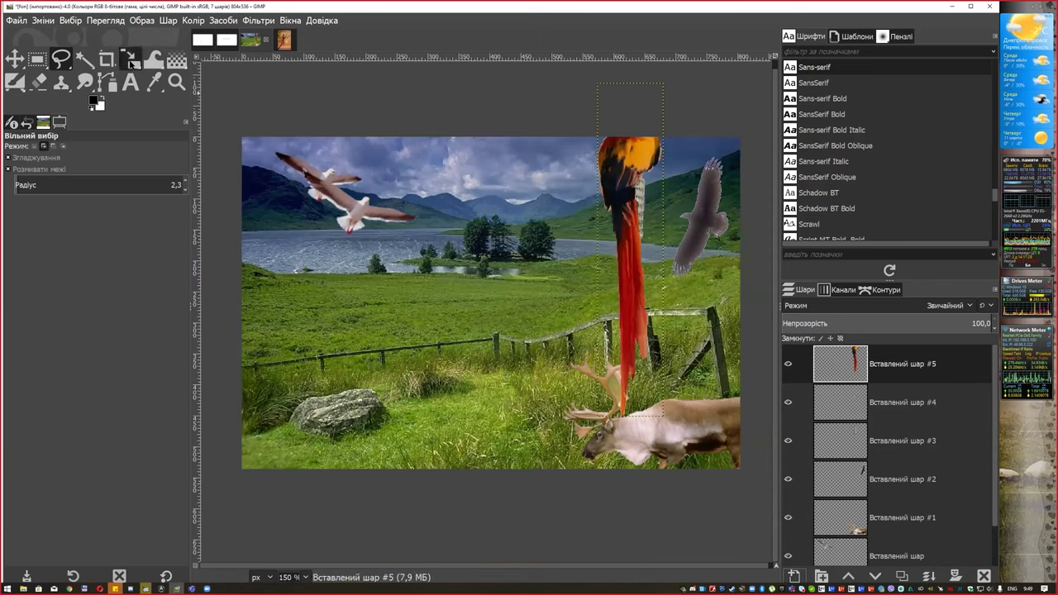
Scale the parrot layer down to 49 × 244 px and move it onto the fence post
drag(130, 59, 186, 102)
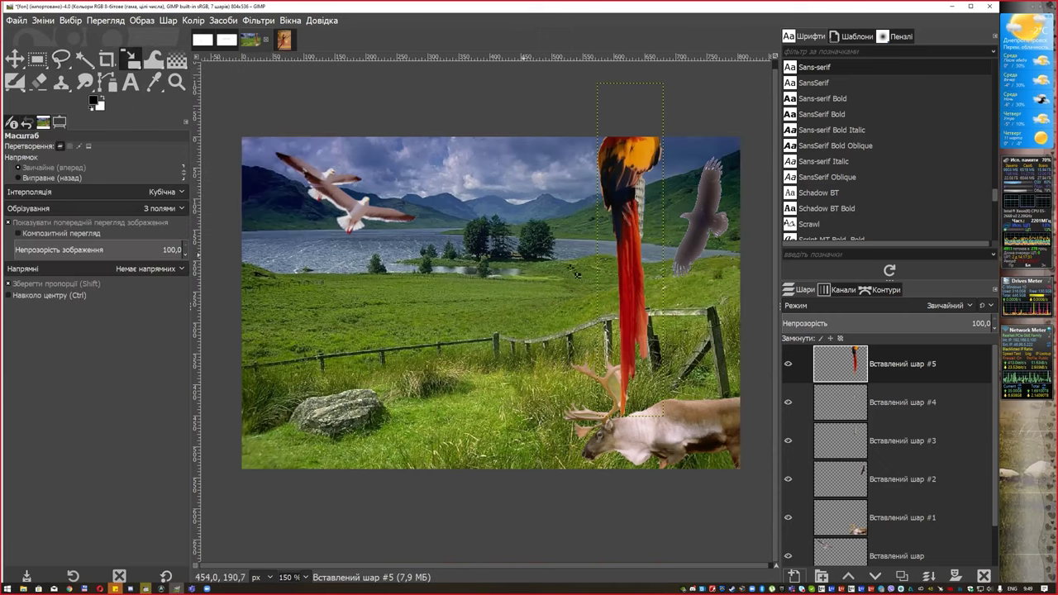
click(618, 274)
mouse_move(704, 420)
mouse_down()
mouse_move(600, 260)
mouse_move(464, 181)
mouse_up()
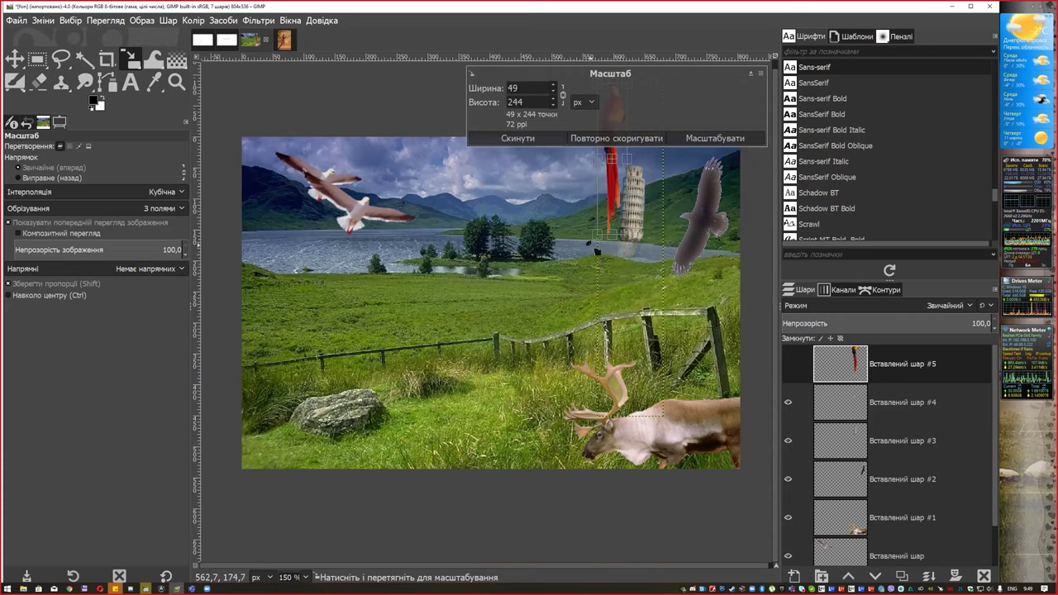
key(Return)
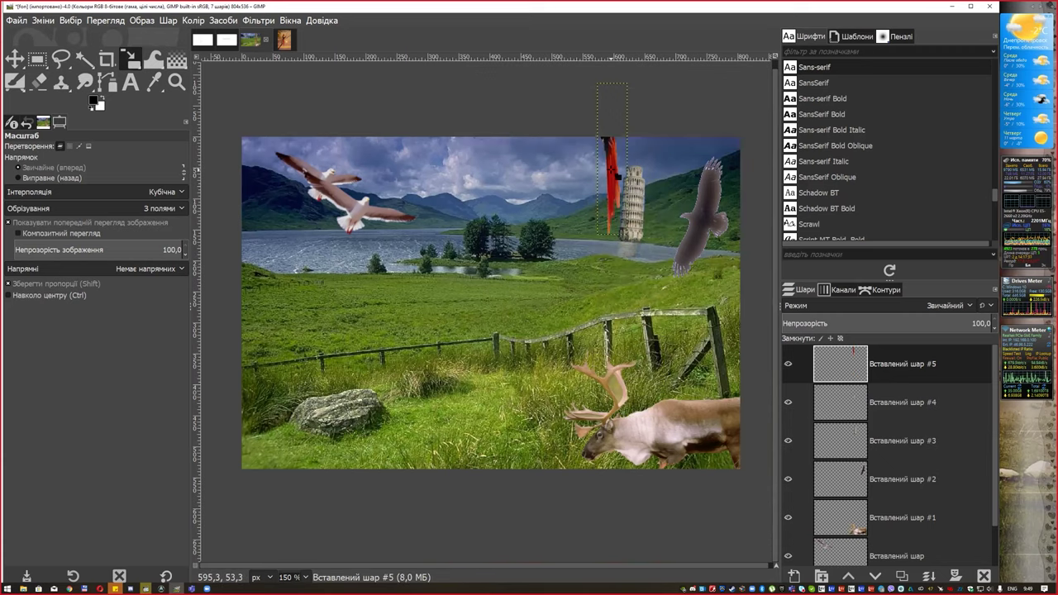
key(m)
mouse_move(612, 171)
mouse_down()
mouse_move(597, 284)
mouse_move(683, 294)
mouse_up()
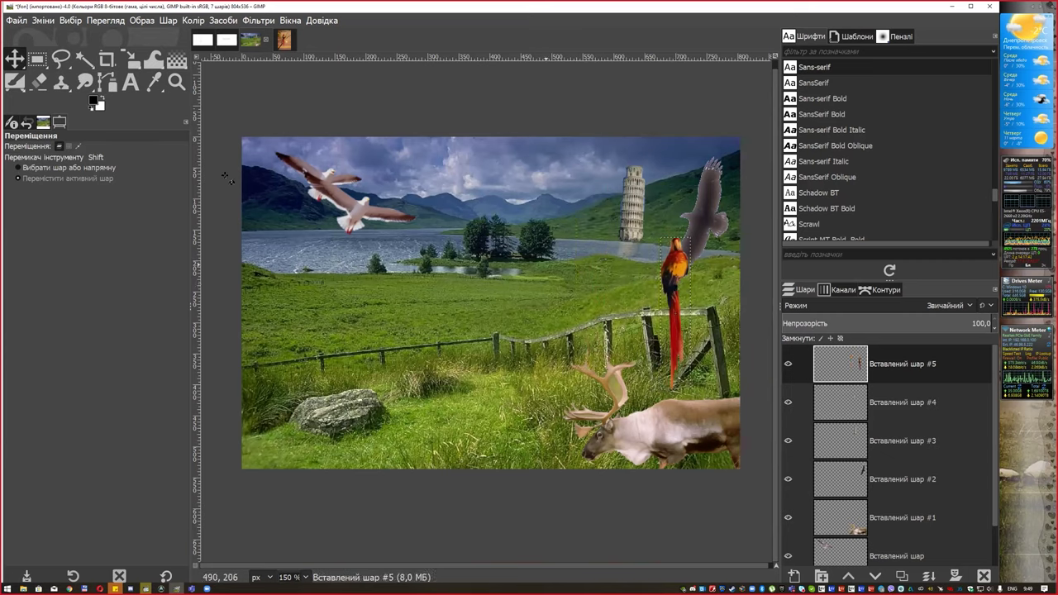
Erase the parrot's tail where it covers the fence rail with a smaller eraser brush
click(39, 82)
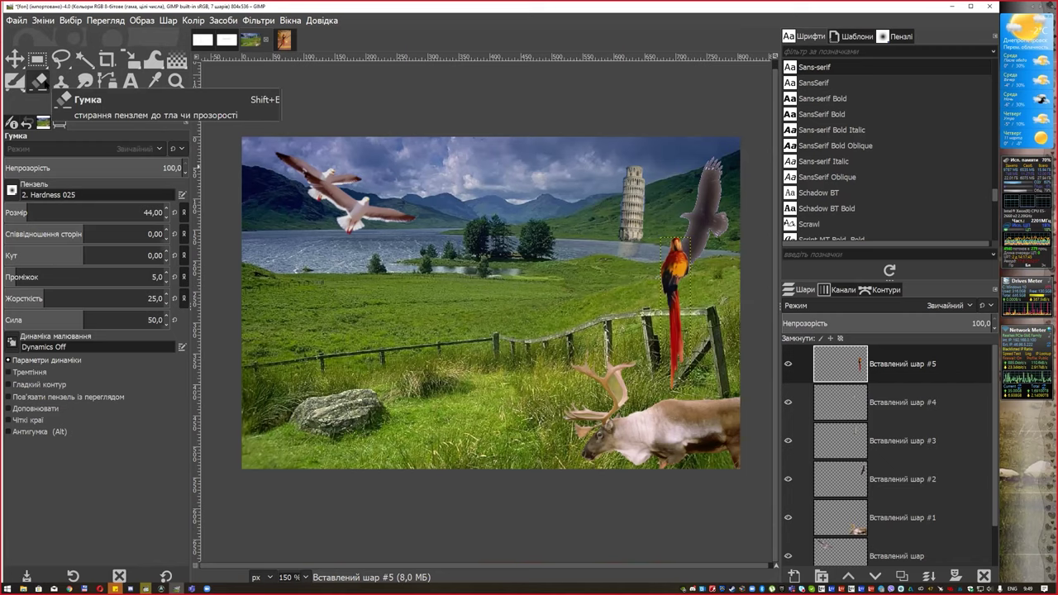
key(bracketleft)
key(bracketleft)
key(bracketleft)
key(bracketleft)
key(bracketleft)
key(bracketleft)
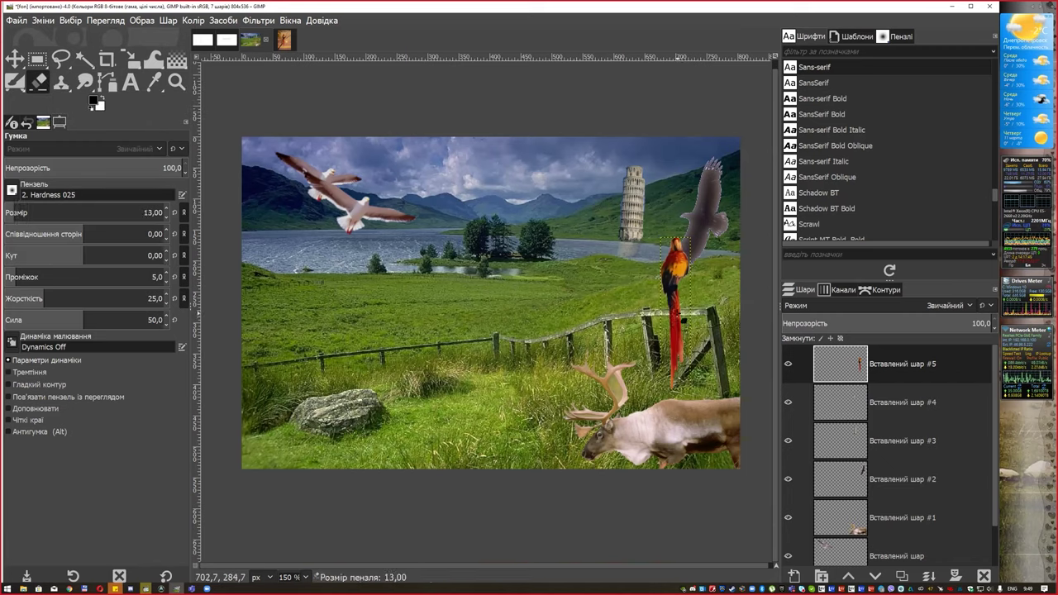
scroll(680, 319, up, 2)
scroll(609, 292, up, 3)
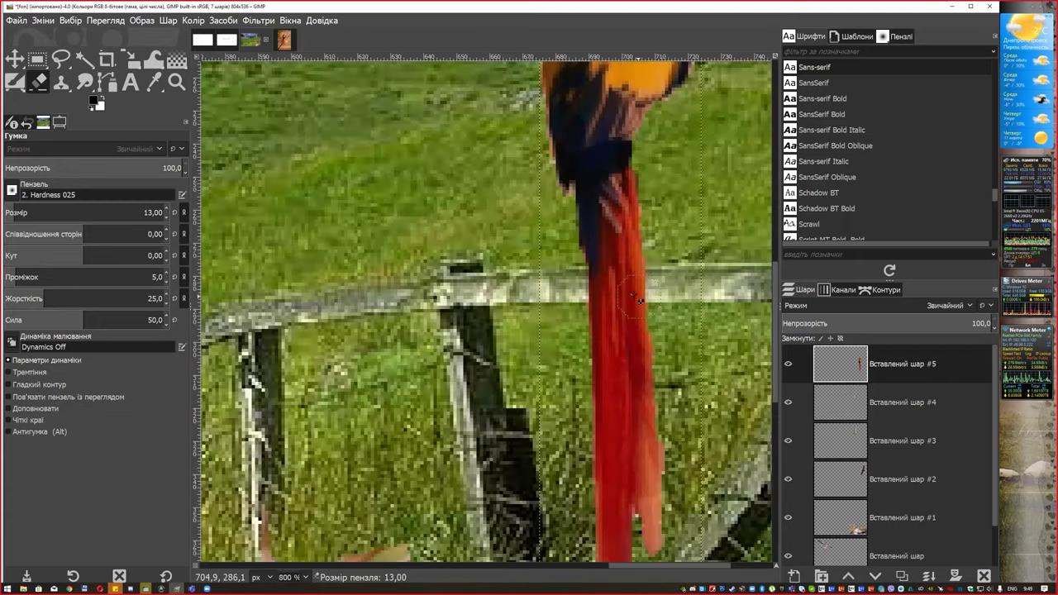
mouse_move(608, 293)
mouse_down()
mouse_move(635, 285)
mouse_move(621, 291)
mouse_up()
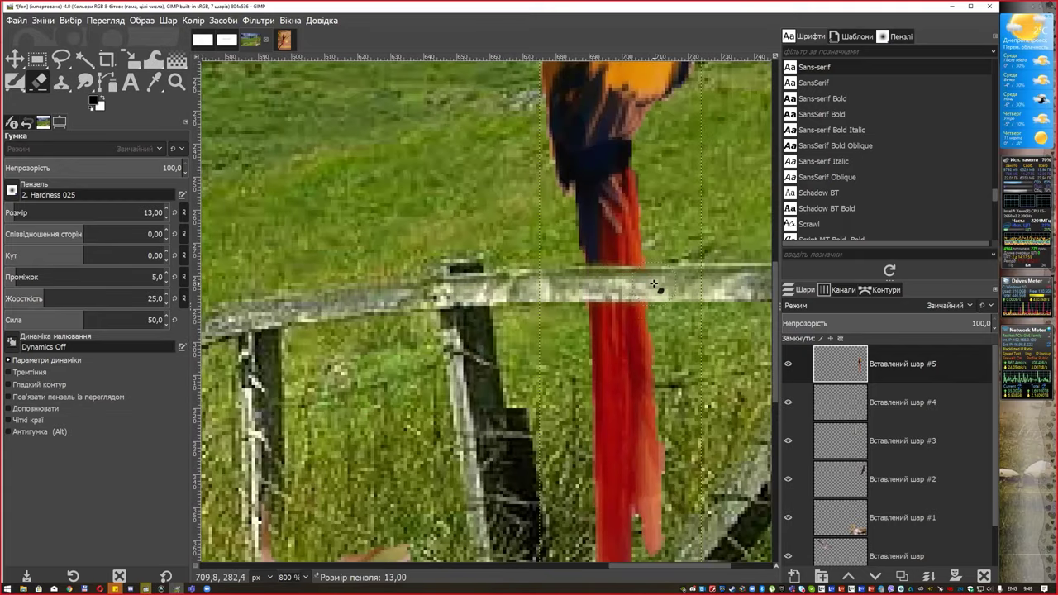
scroll(595, 289, down, 4)
scroll(586, 285, down, 1)
Reactivate the parrot layer and nudge it about 20 px lower onto the reindeer's back
key(Page_Down)
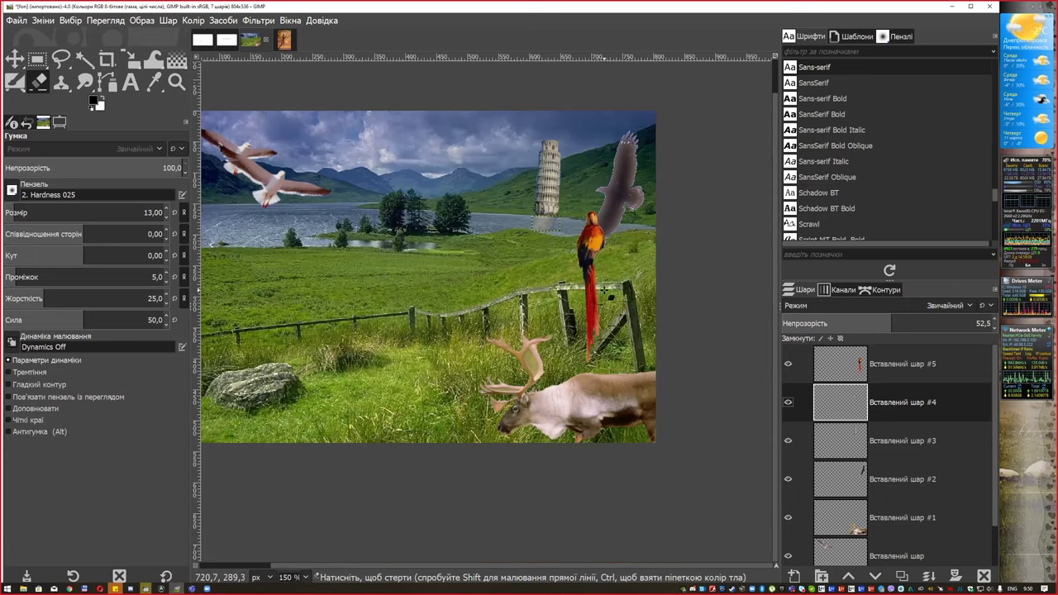
key(m)
drag(594, 233, 595, 240)
click(595, 244)
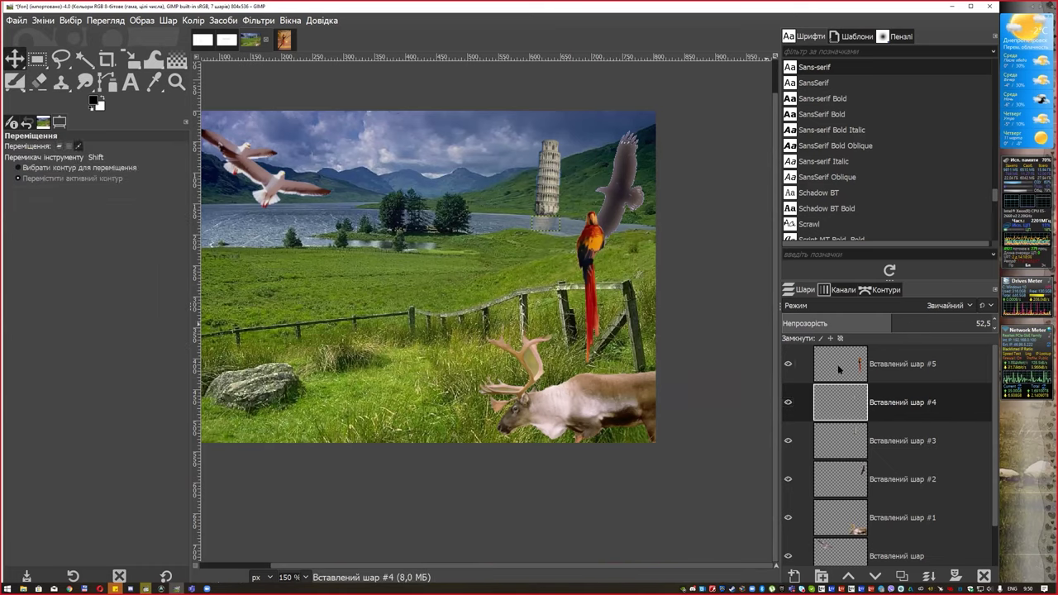
drag(596, 244, 597, 259)
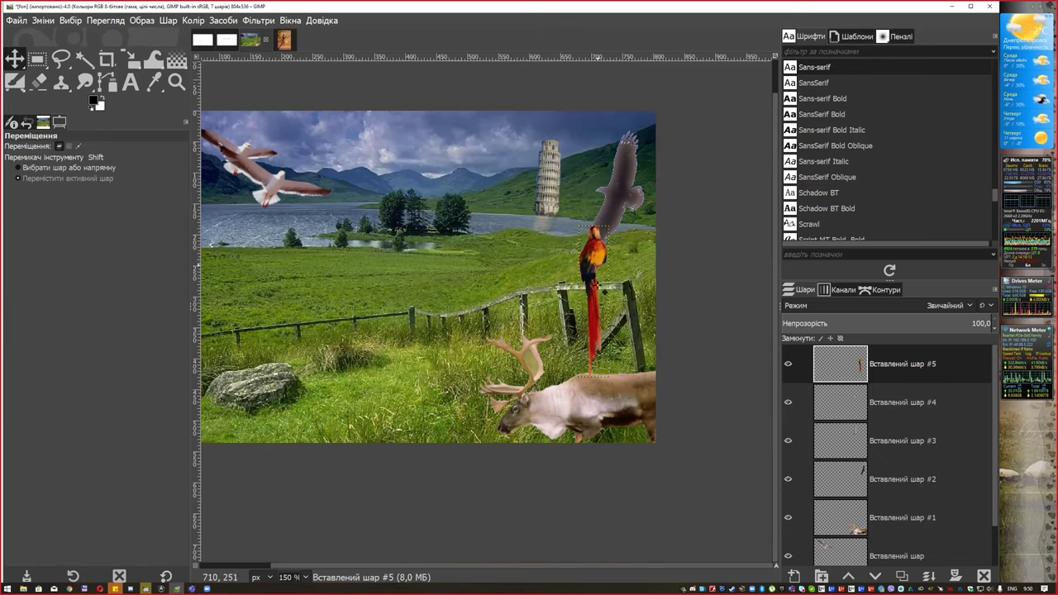
scroll(603, 296, up, 1)
scroll(604, 301, up, 2)
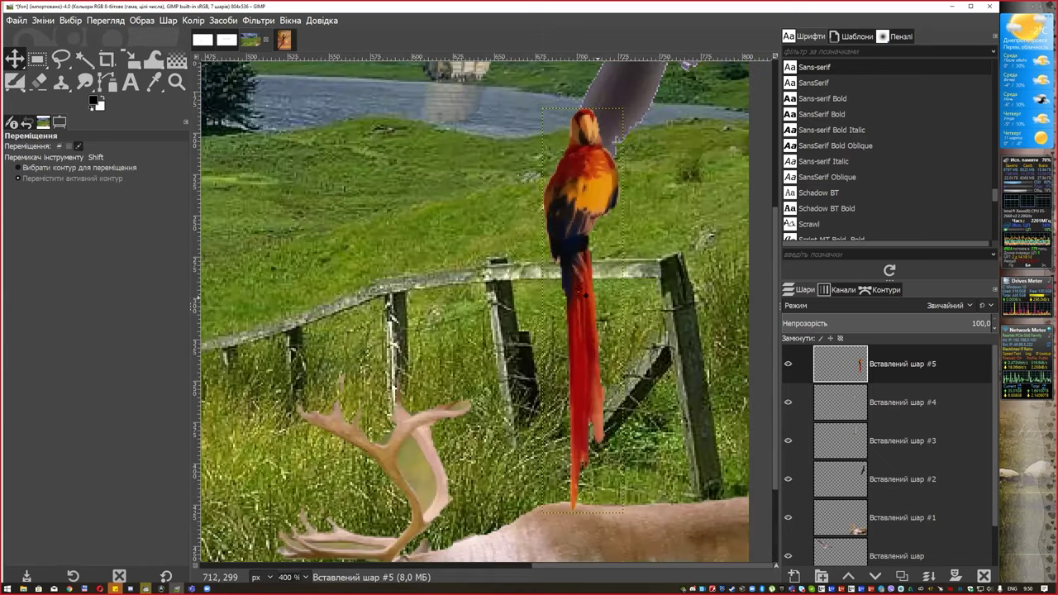
click(39, 82)
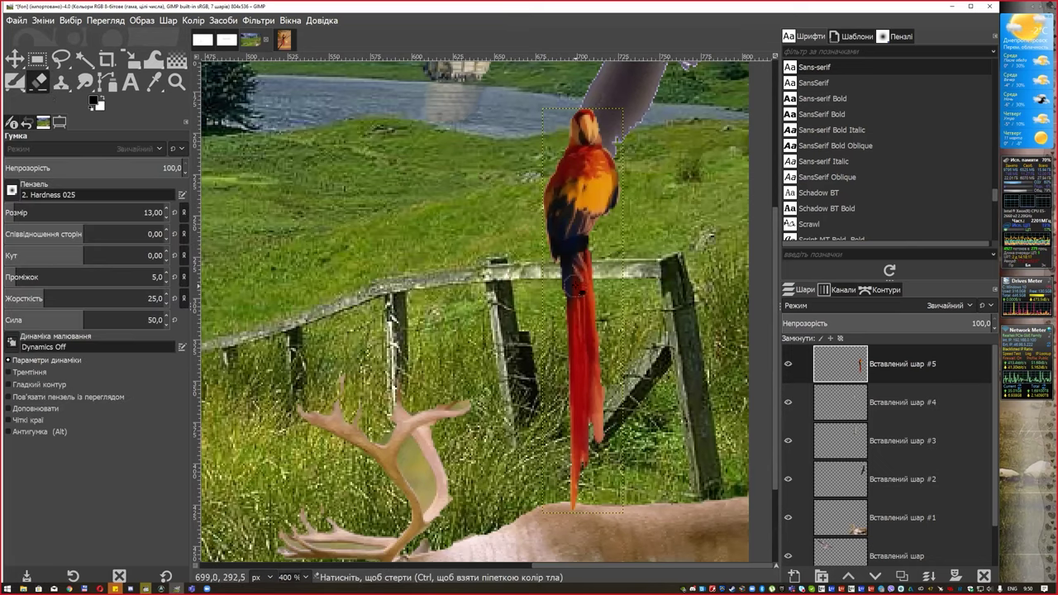
scroll(601, 268, down, 2)
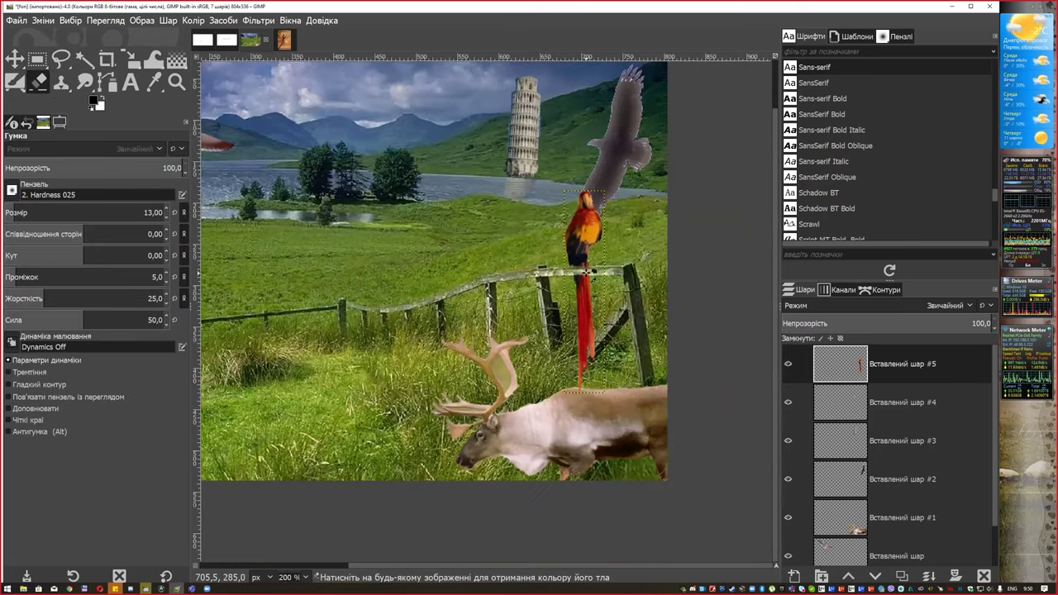
scroll(562, 227, down, 1)
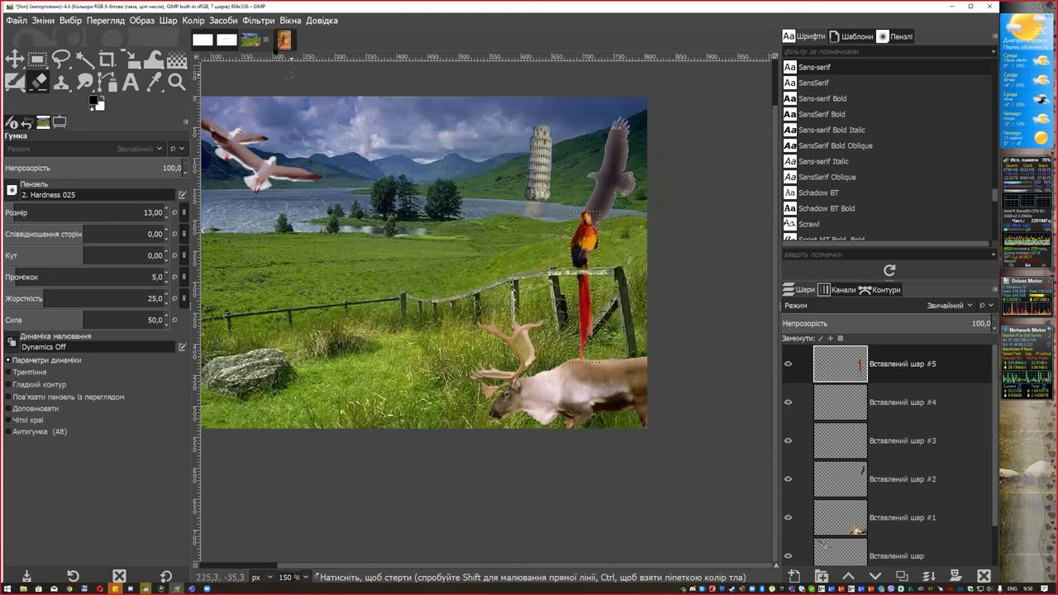
Close the parrot source image discarding changes, and open масинки.jpg from File Explorer
key(ctrl+w)
click(521, 351)
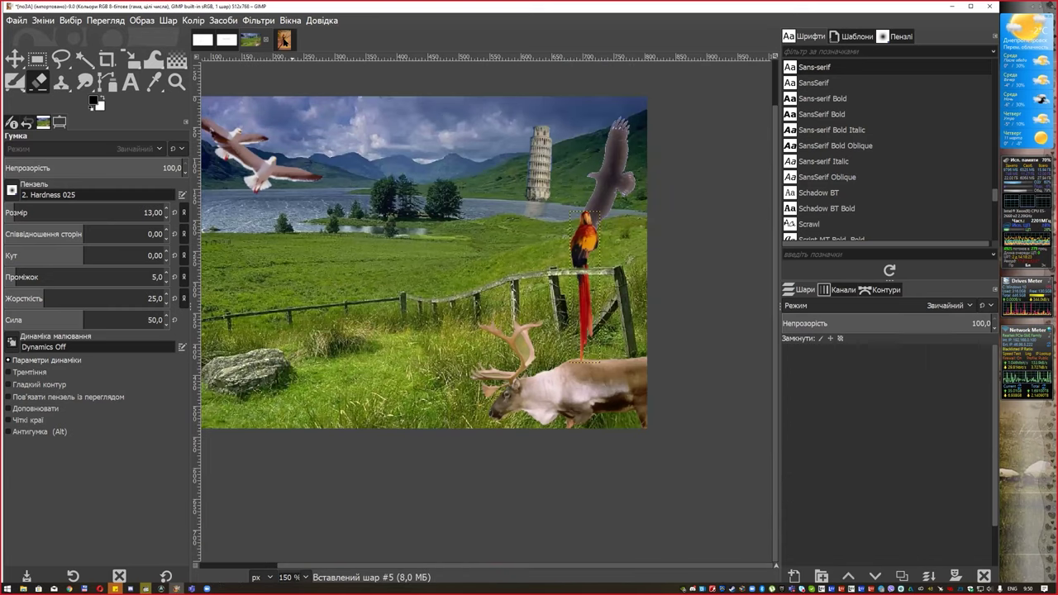
key(ctrl+w)
click(521, 350)
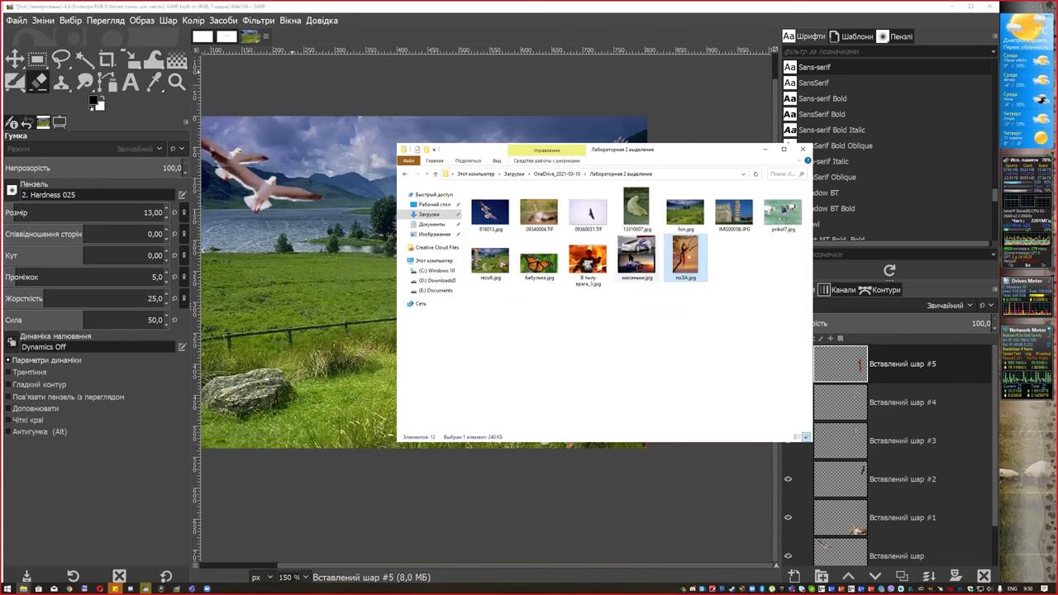
click(634, 258)
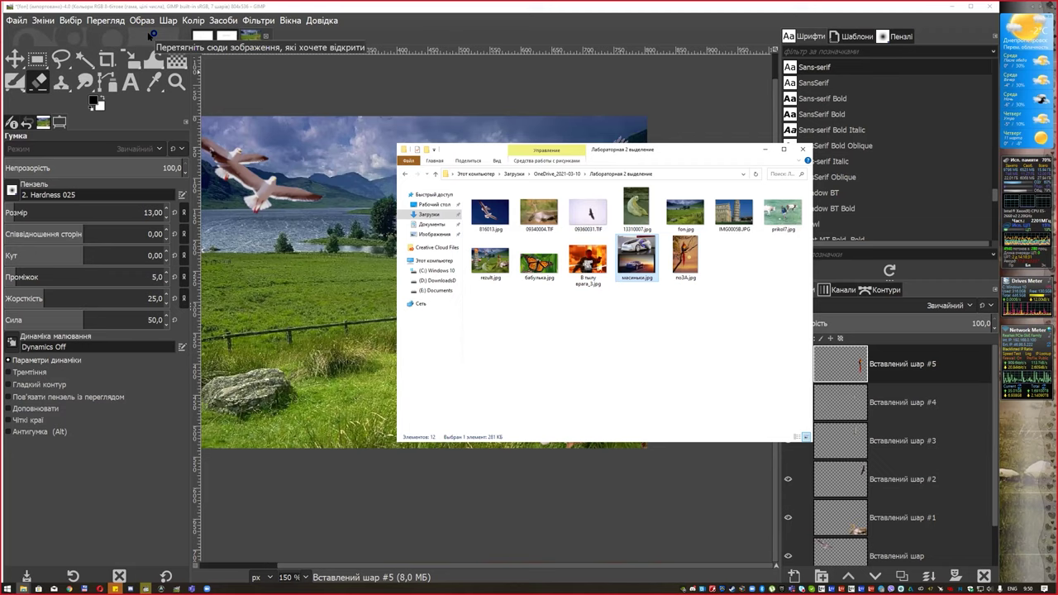
drag(149, 34, 149, 34)
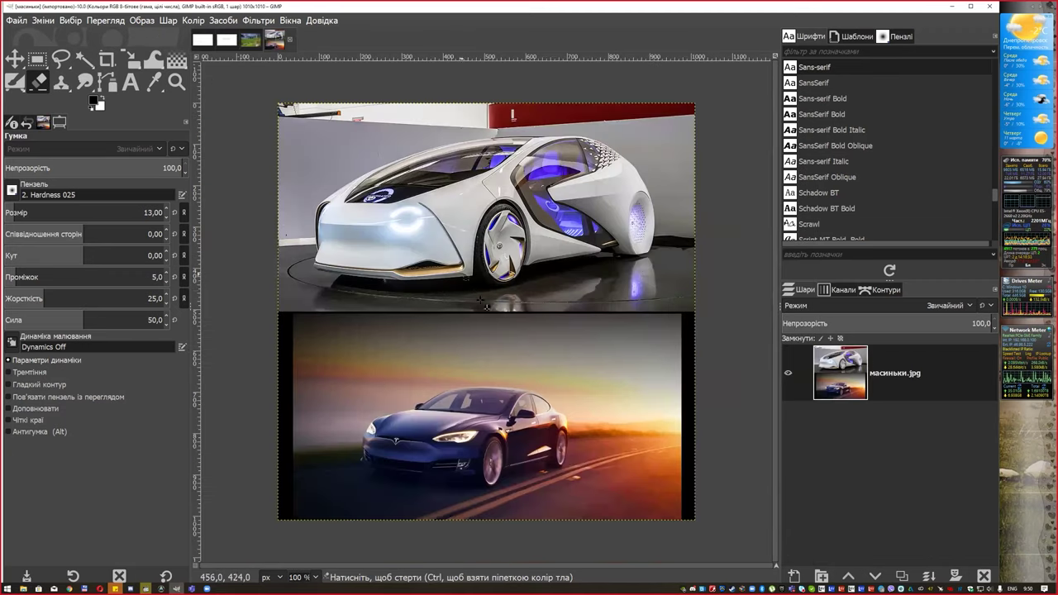
Zoom in on the sedan and start a Scissors outline along its underside and front wheel arch
ctrl+scroll(496, 446, up, 1)
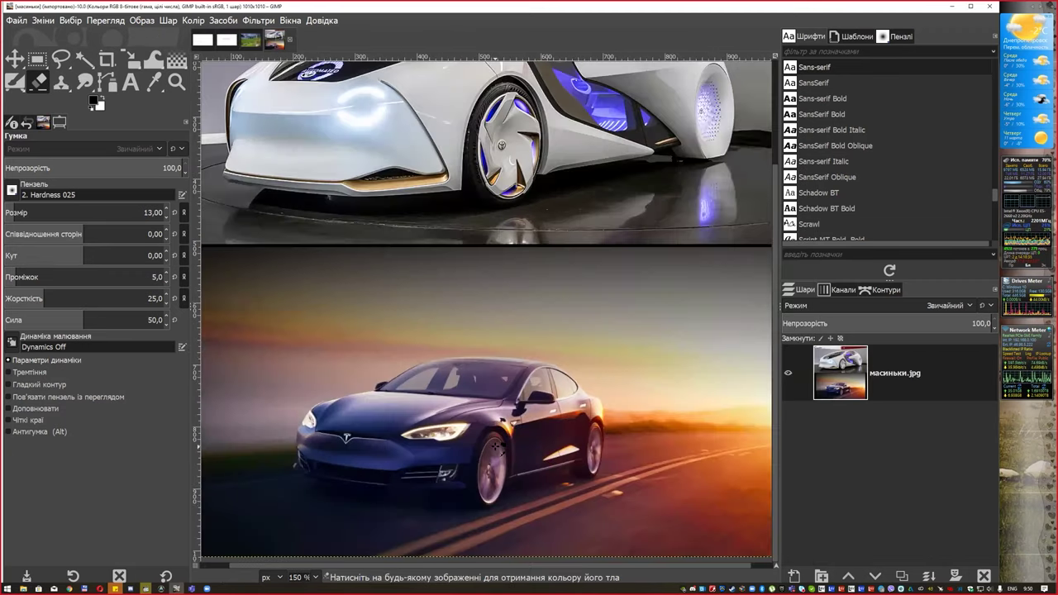
scroll(496, 446, up, 1)
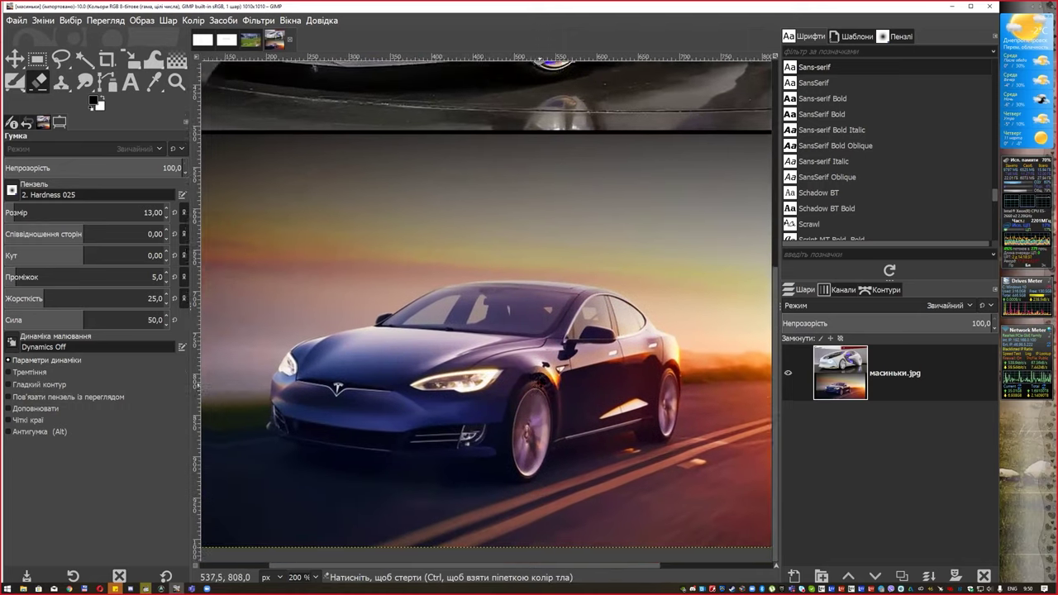
scroll(517, 363, up, 1)
scroll(516, 364, left, 3)
scroll(517, 363, down, 1)
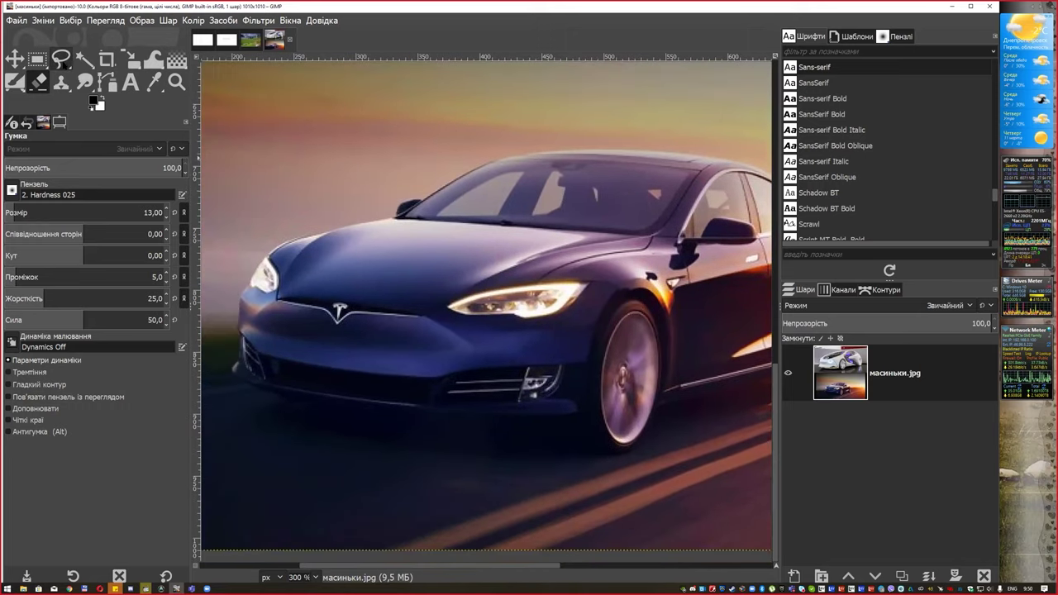
drag(61, 59, 95, 83)
click(95, 83)
click(234, 380)
click(466, 420)
click(607, 459)
click(652, 441)
click(675, 410)
scroll(489, 445, right, 5)
scroll(490, 445, up, 1)
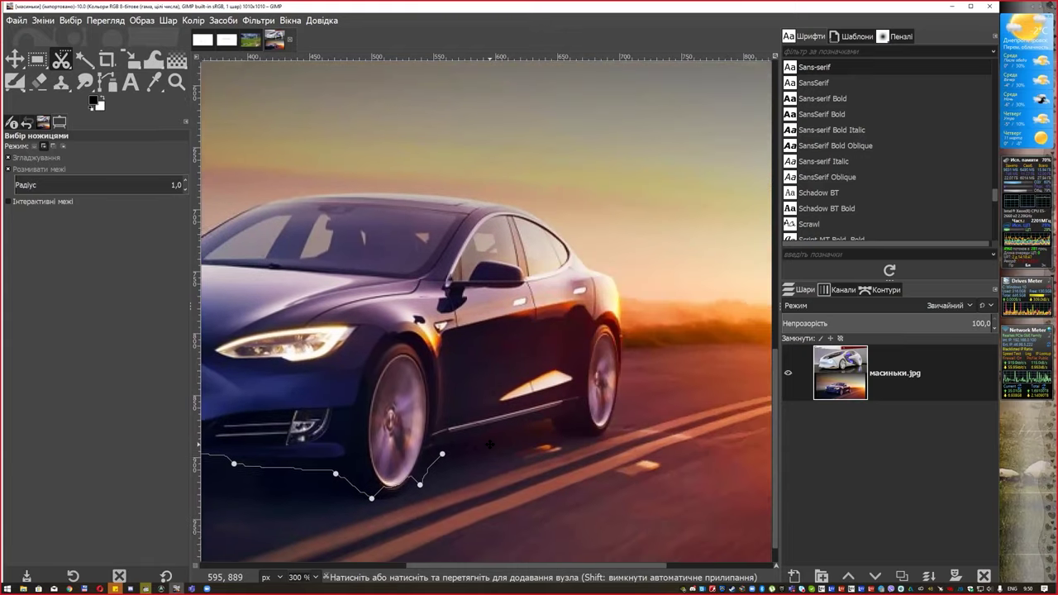
scroll(490, 444, left, 1)
Continue the outline along the sill, up the rear edge, across the rear window and roof
click(559, 423)
click(619, 433)
click(634, 395)
click(642, 338)
click(637, 275)
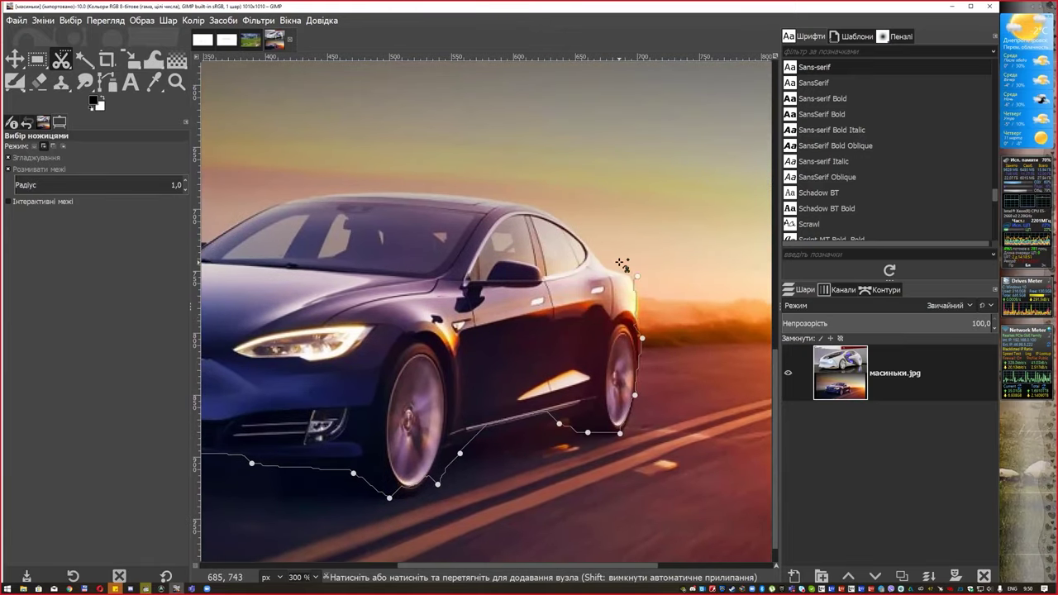
click(574, 233)
click(512, 203)
click(439, 195)
click(315, 196)
click(268, 207)
scroll(314, 215, left, 3)
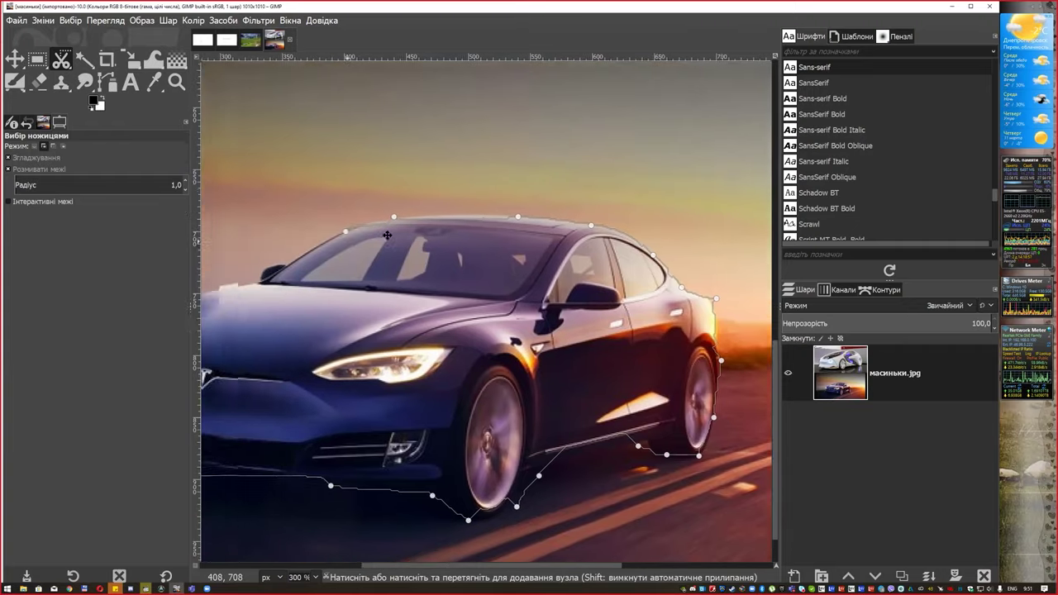
scroll(363, 223, left, 3)
scroll(414, 231, left, 2)
Trace the windshield, hood, headlight and front bumper, closing the outline at its start
click(408, 240)
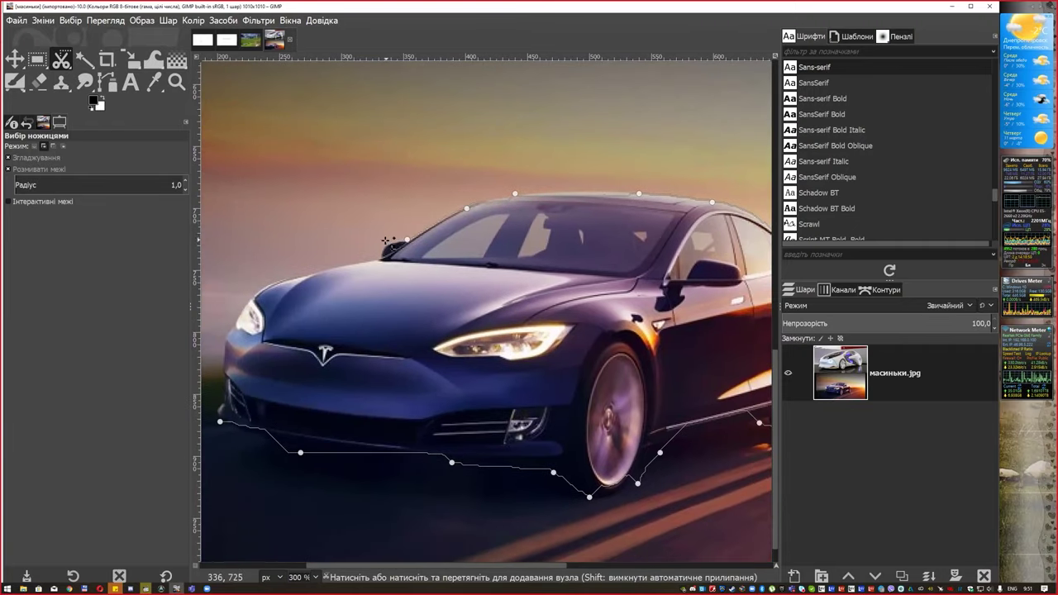
click(265, 290)
click(239, 306)
click(230, 327)
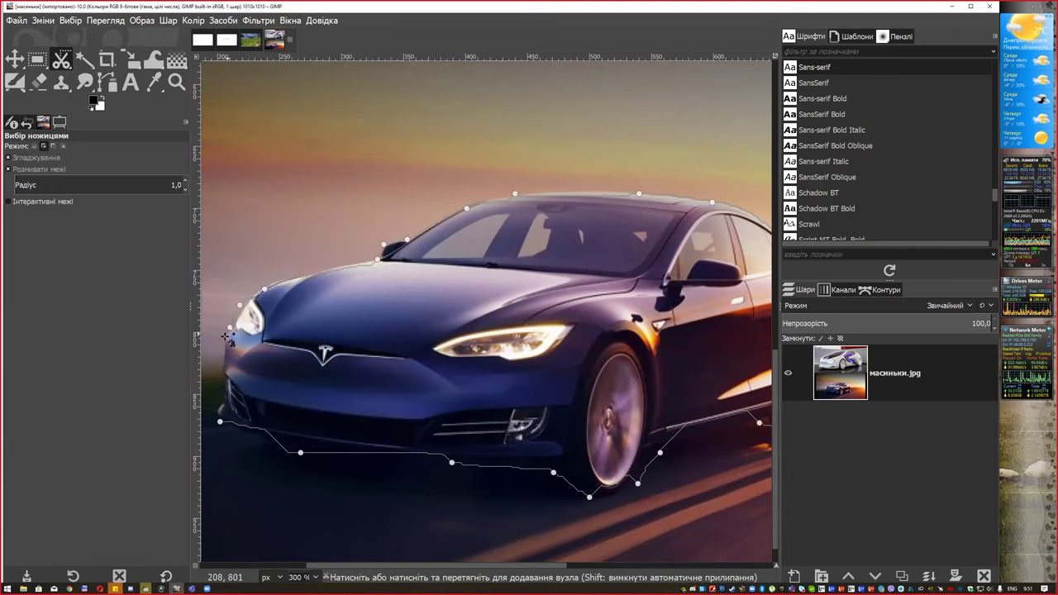
click(219, 383)
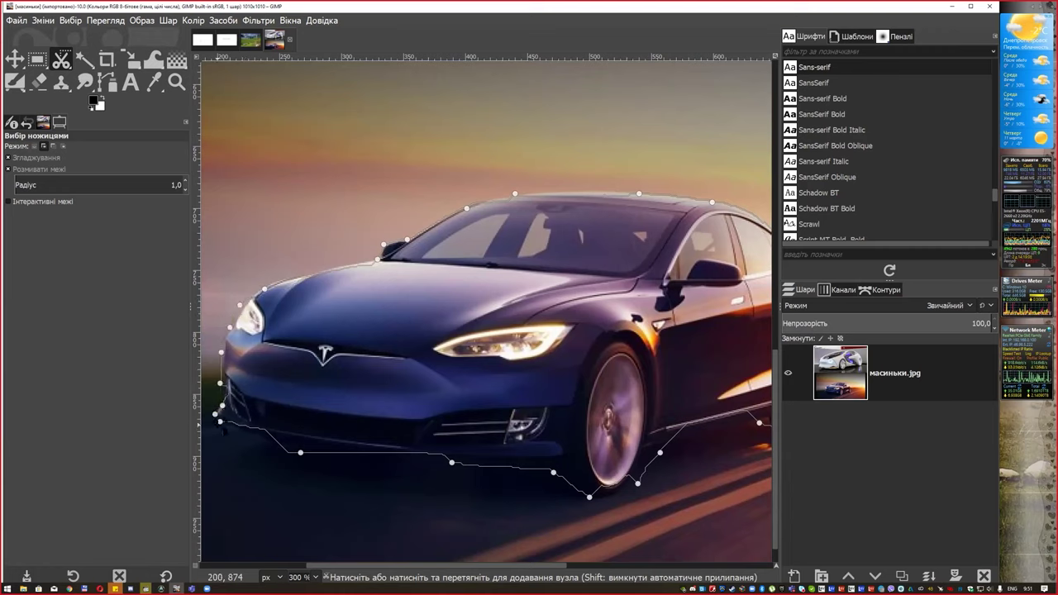
click(219, 421)
Convert the car outline to a selection and add the lower bumper area freehand
key(Return)
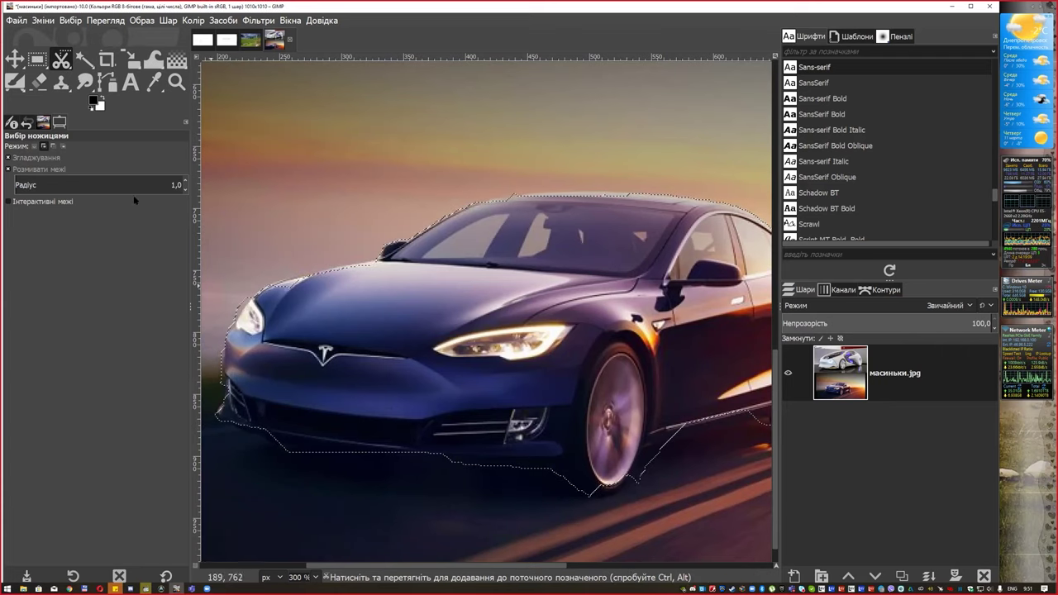
click(124, 52)
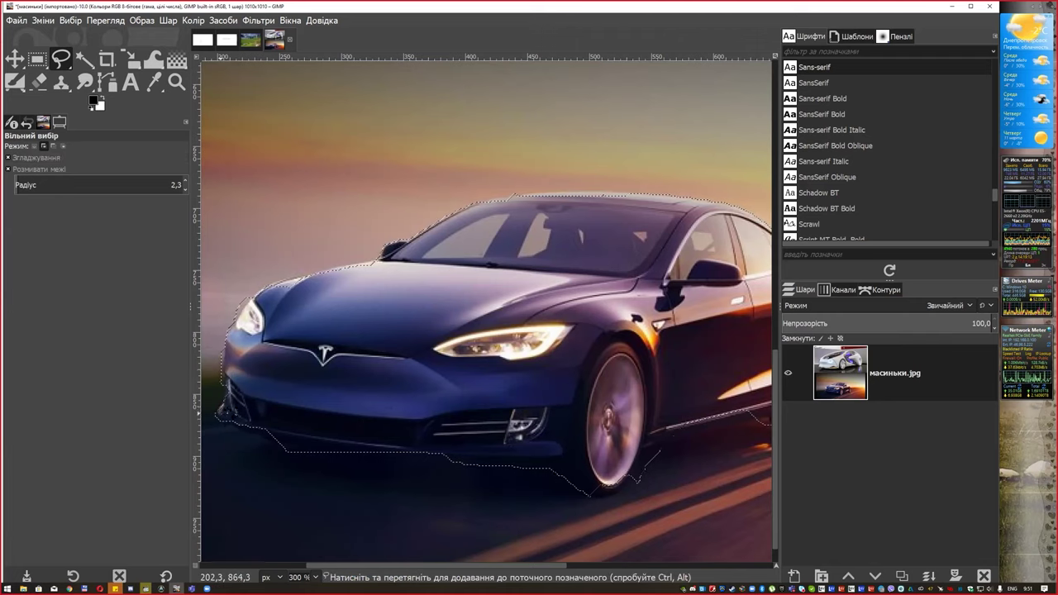
click(231, 379)
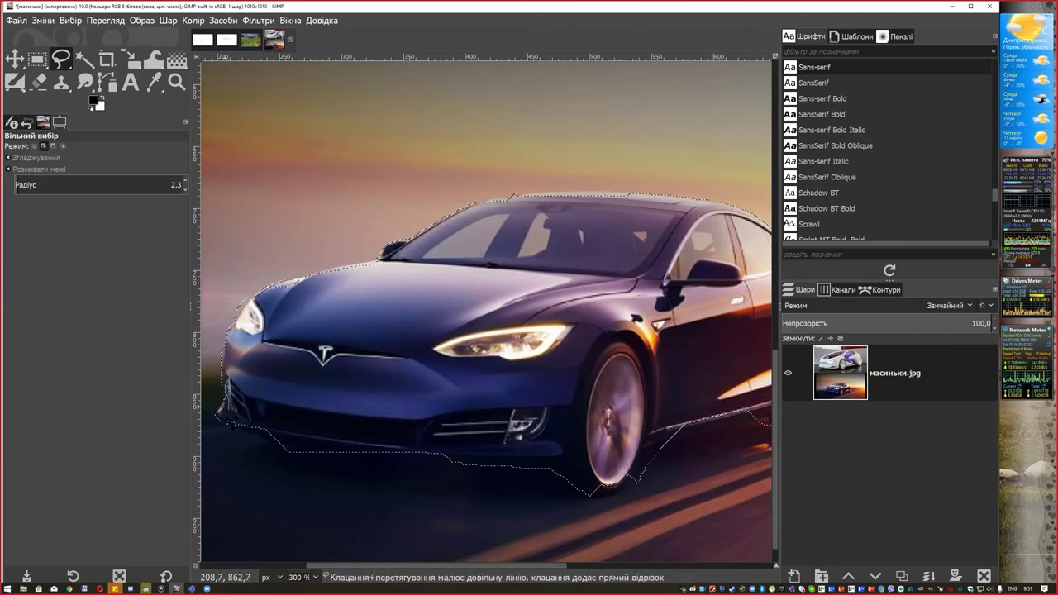
drag(240, 418, 402, 348)
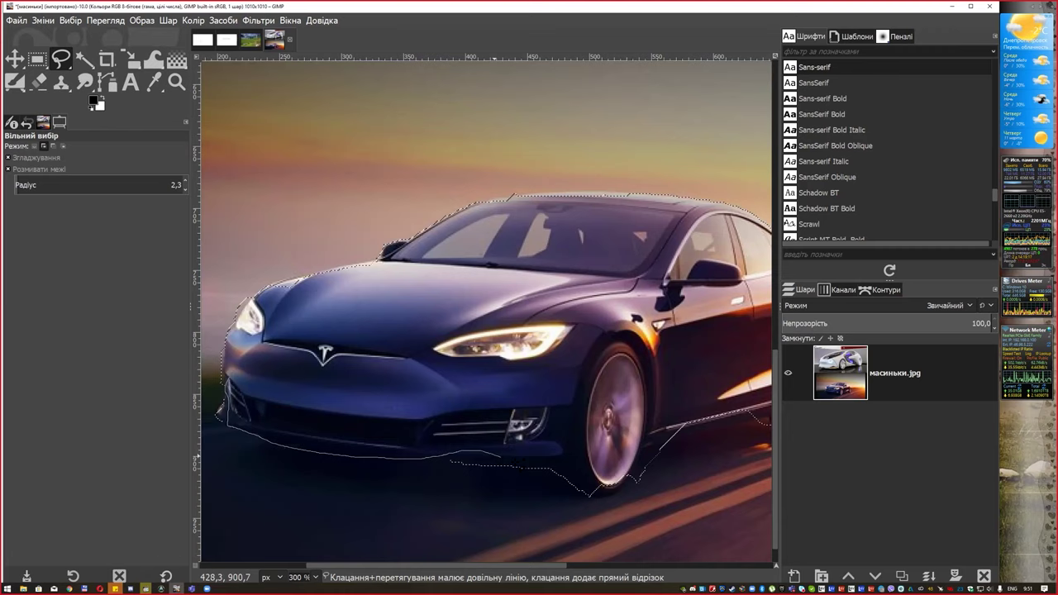
key(Escape)
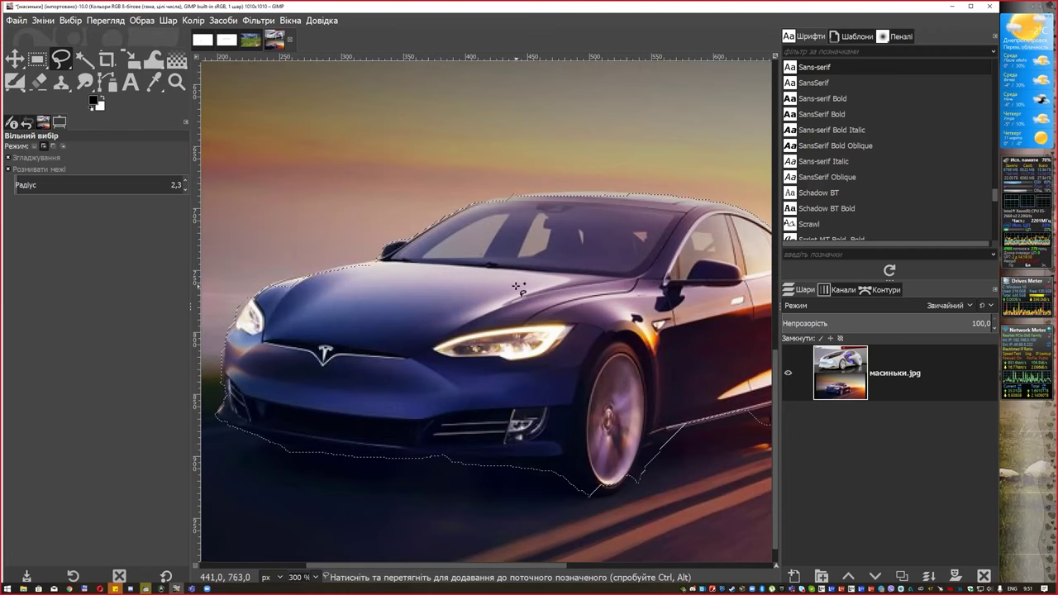
Add the front-wheel and rear-wheel areas to the car selection with Free Select
click(515, 198)
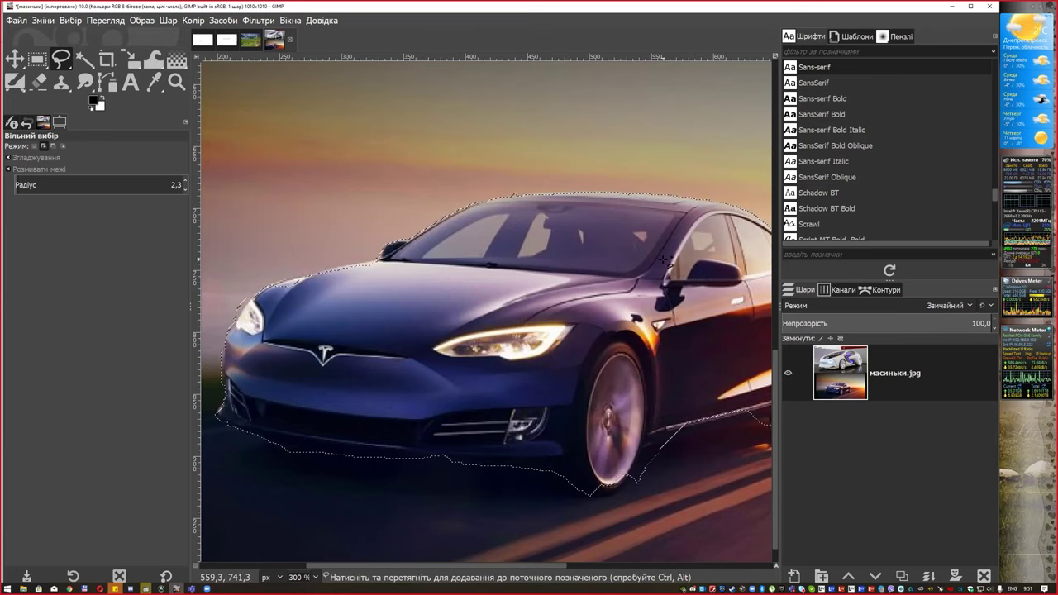
scroll(488, 289, right, 5)
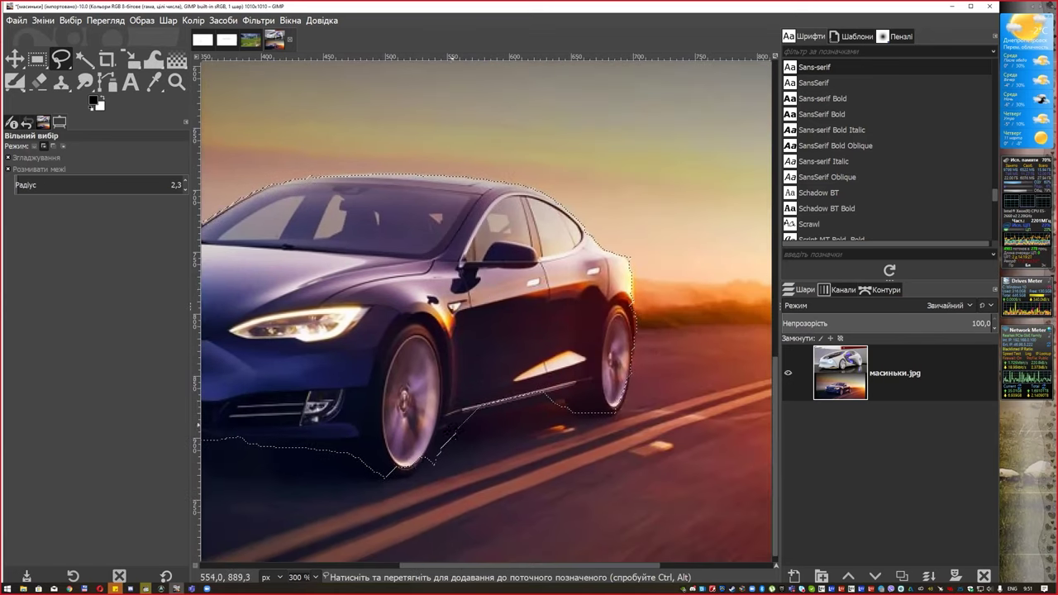
key(Return)
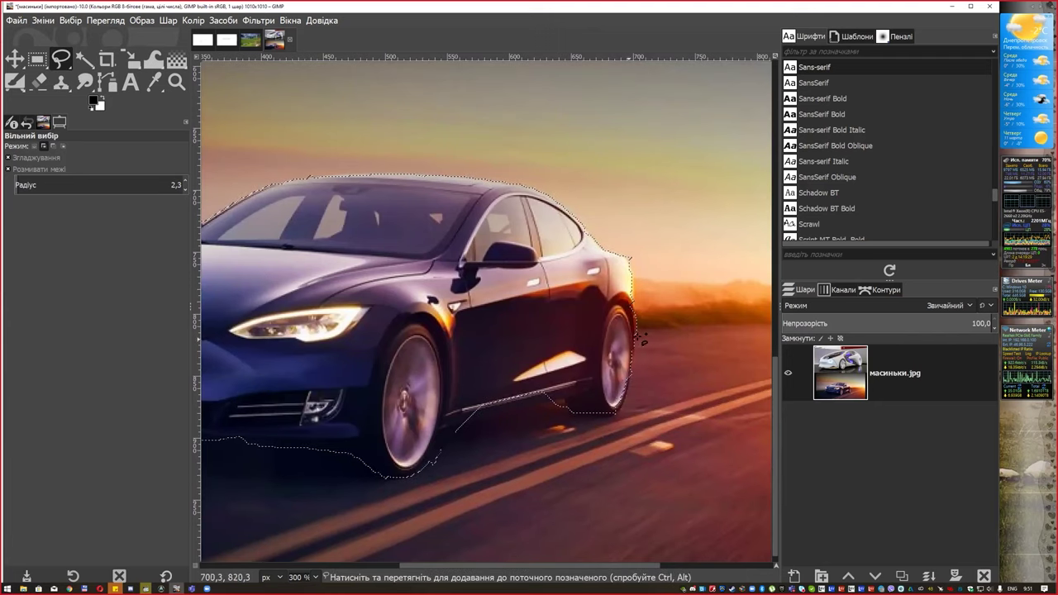
click(570, 411)
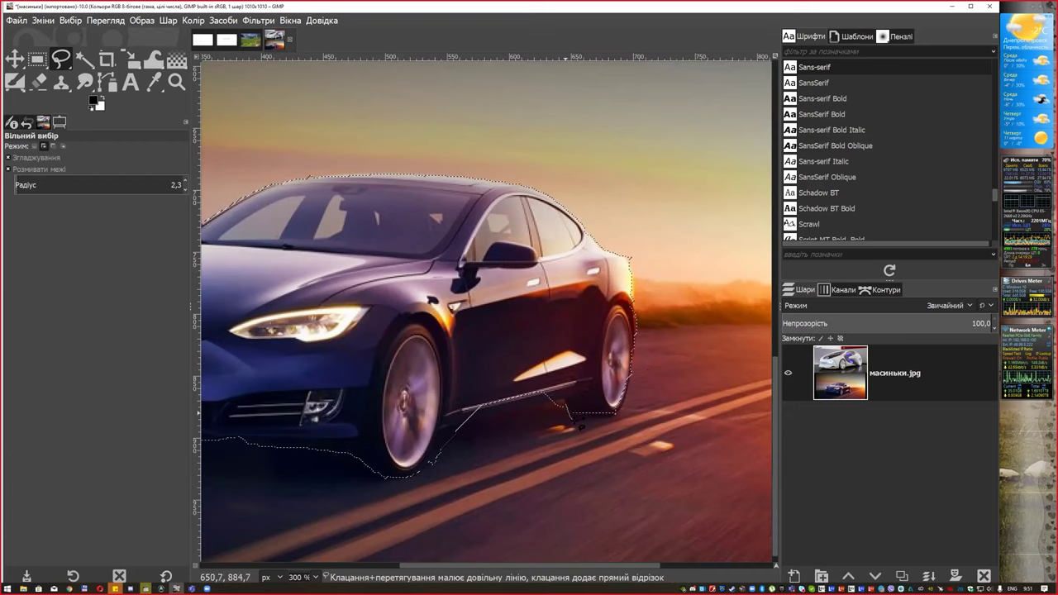
key(Return)
Copy the car into the landscape, shift it left, and make it its own layer
key(ctrl+c)
key(alt+3)
key(ctrl+v)
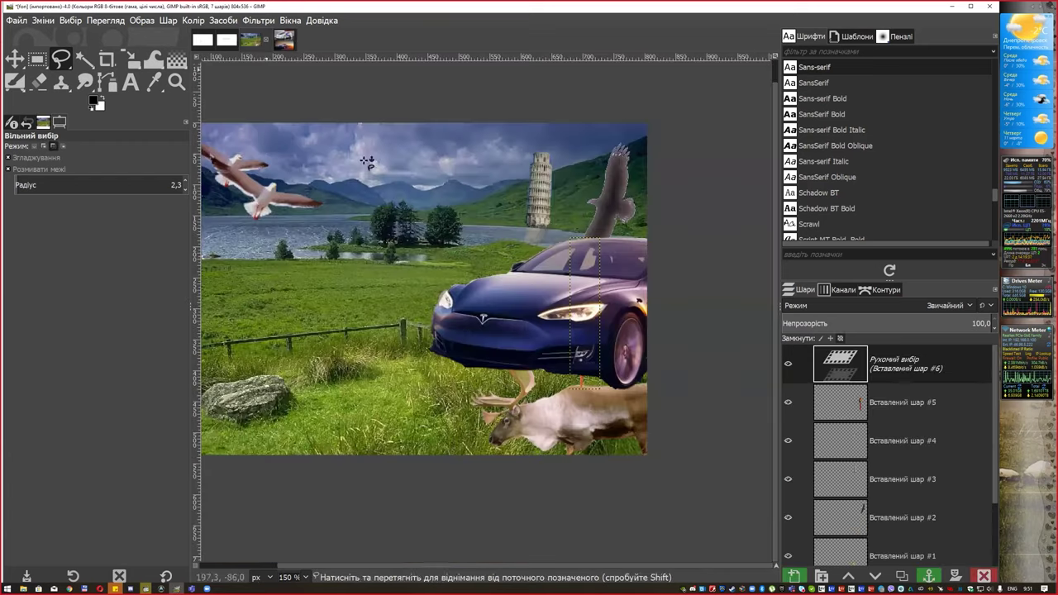
key(m)
drag(442, 259, 202, 211)
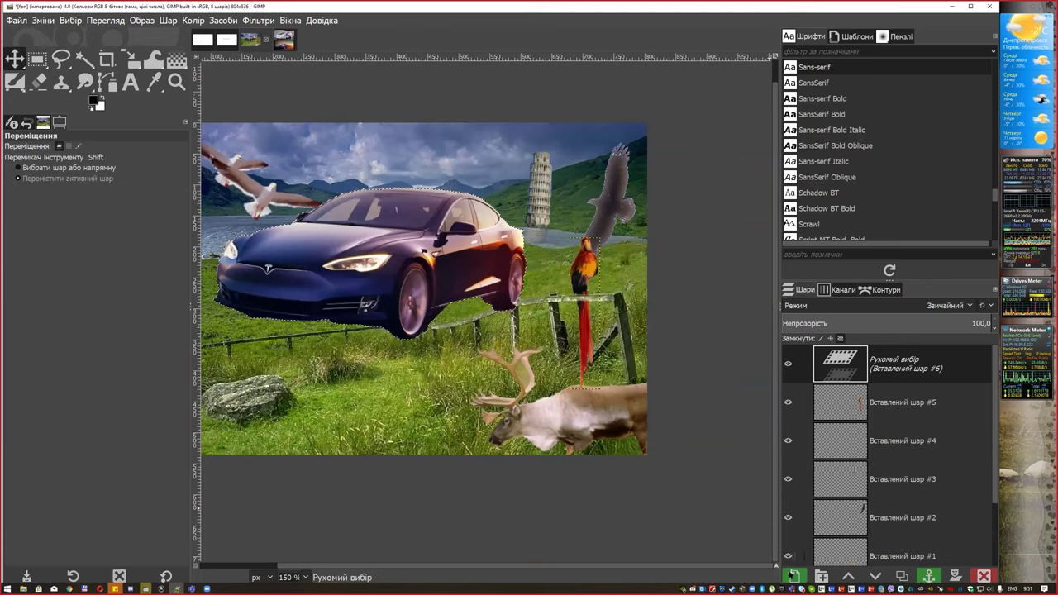
key(ctrl+h)
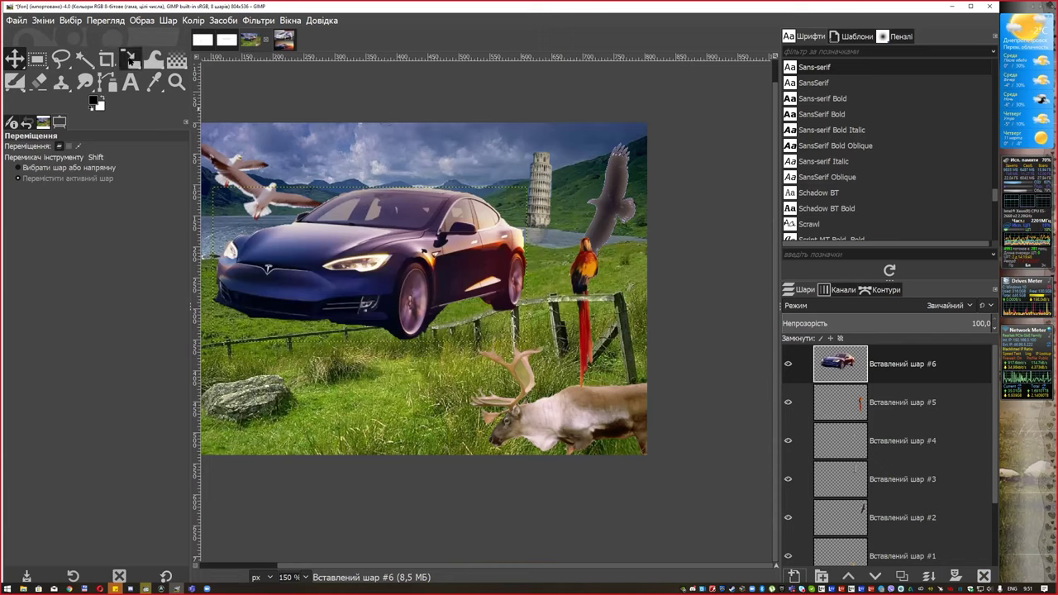
Scale the car layer down to 256 × 126 pixels
click(130, 60)
click(194, 106)
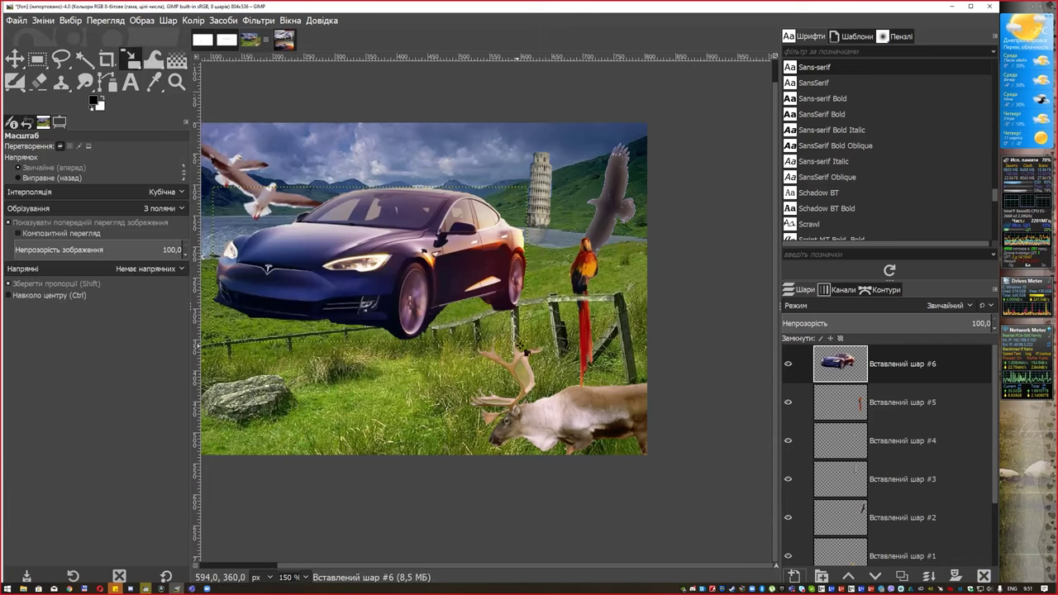
click(528, 350)
drag(529, 342, 389, 235)
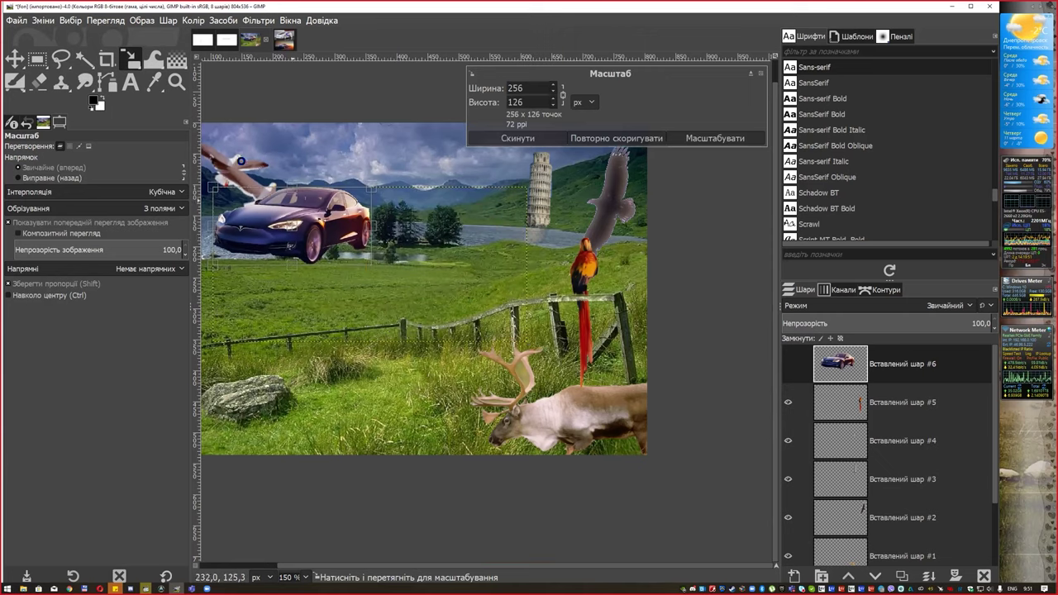
key(Return)
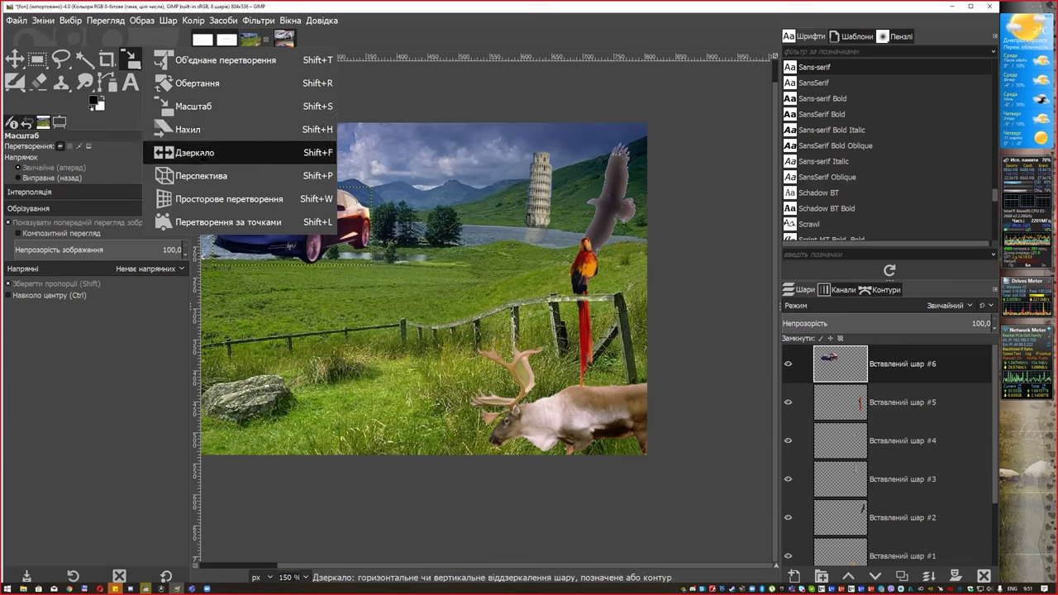
Mirror the car horizontally, move it onto the grass near the rock, and close the car image
drag(137, 63, 219, 154)
click(349, 219)
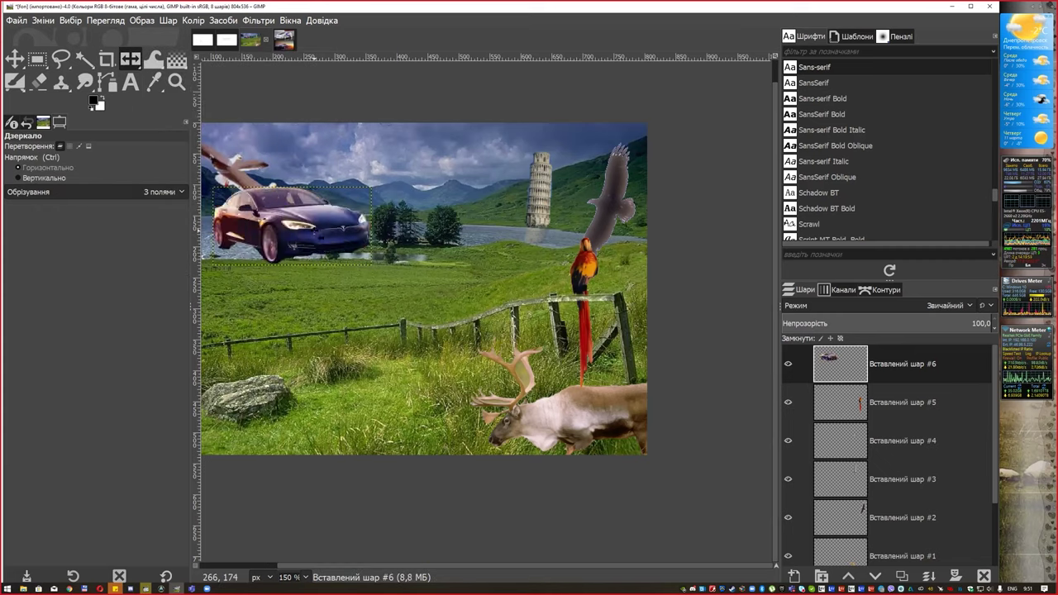
click(330, 235)
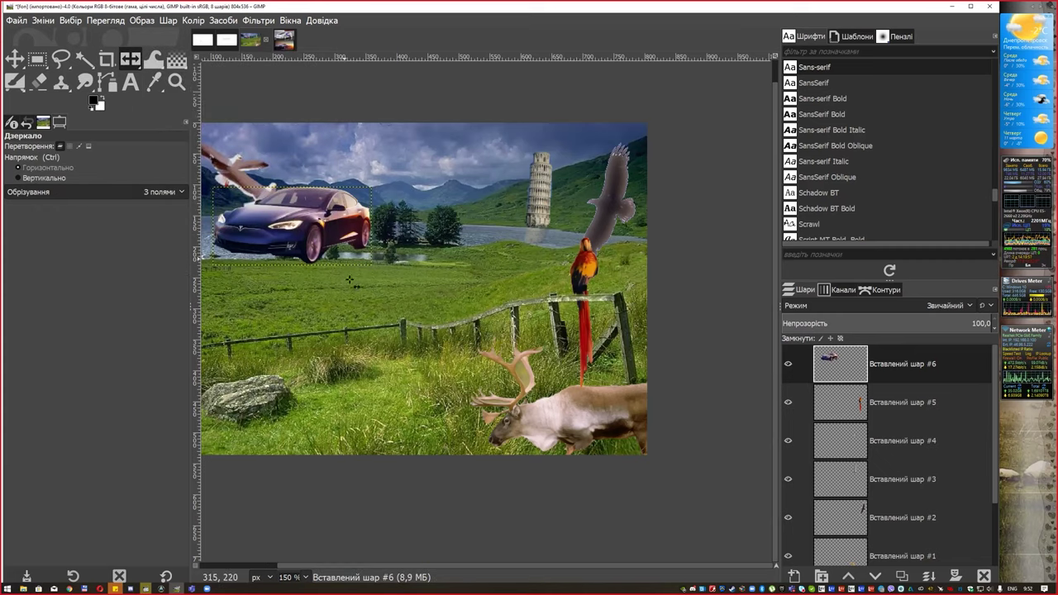
click(305, 203)
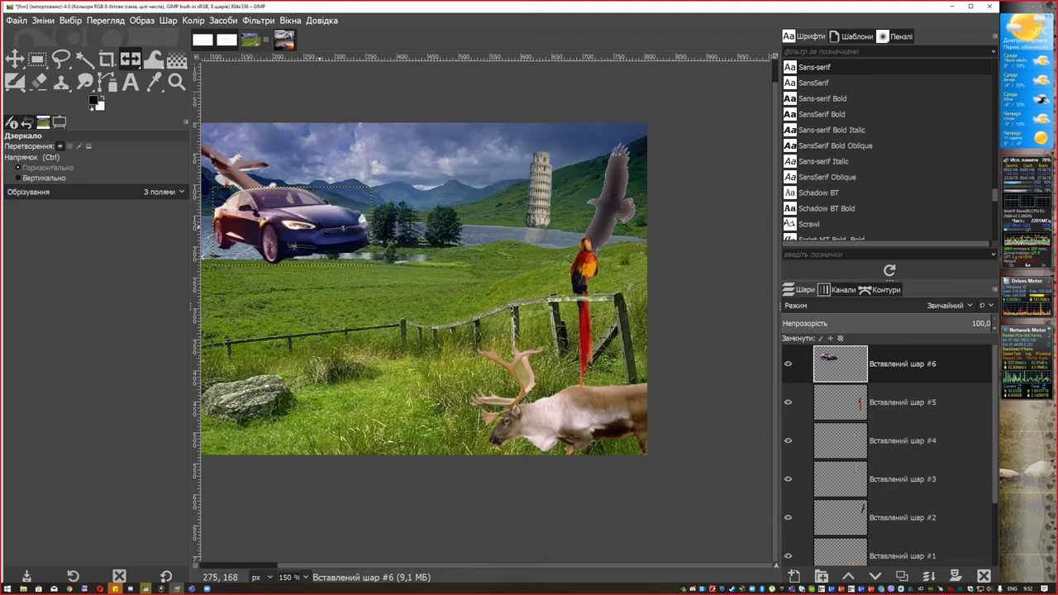
key(m)
drag(325, 216, 361, 379)
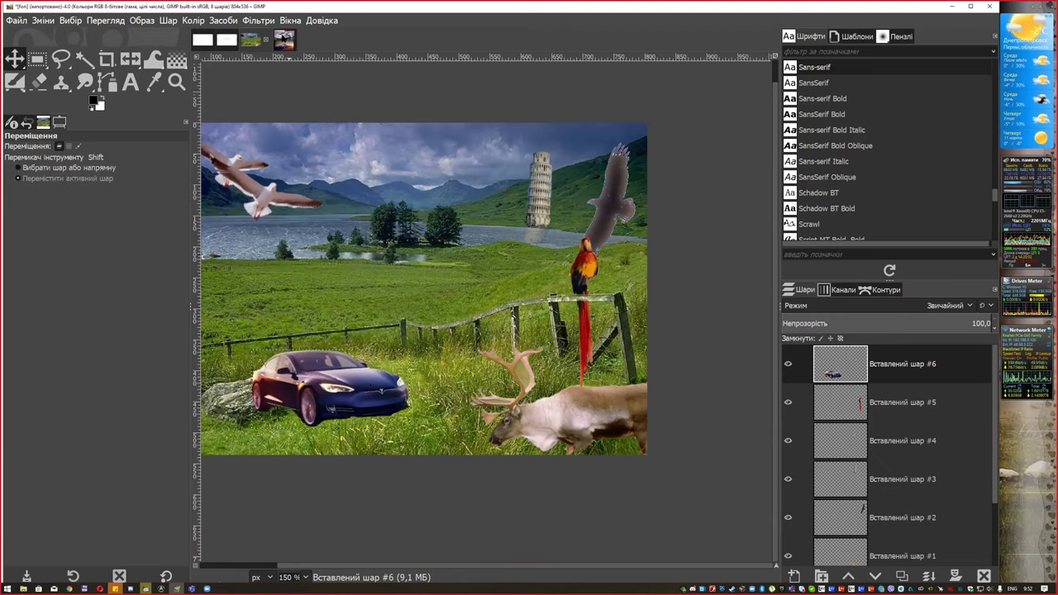
click(275, 38)
key(ctrl+w)
Discard the car image changes and open the polar bear photo 13310007.jpg in GIMP
click(514, 354)
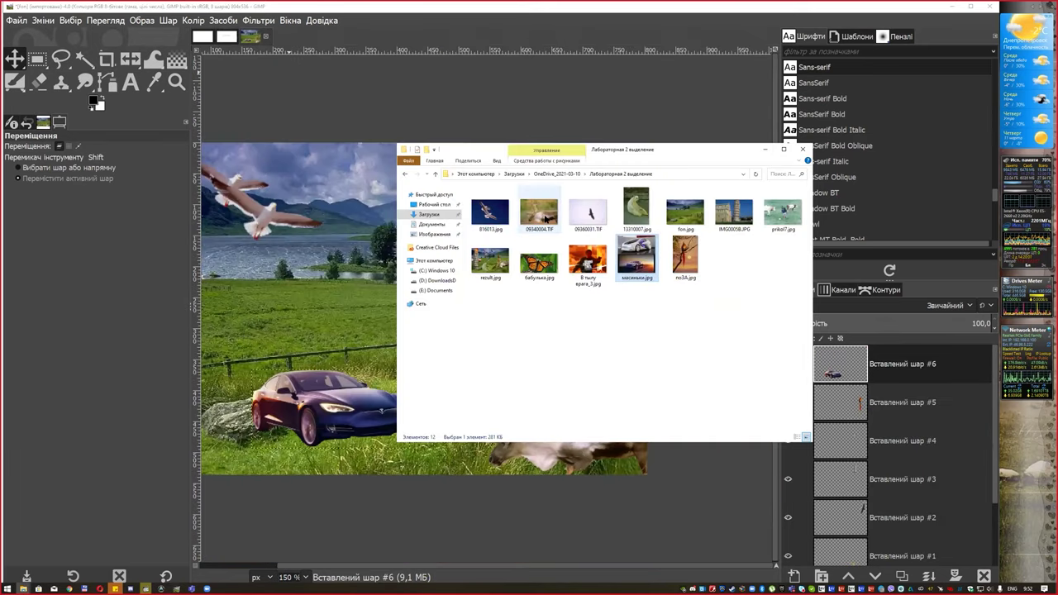
click(643, 212)
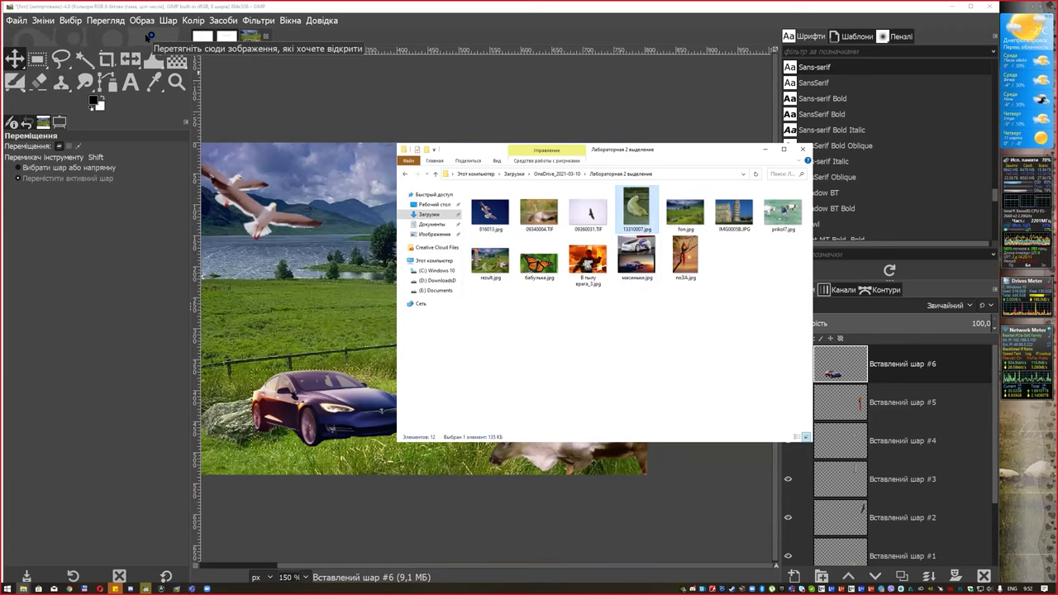
drag(150, 36, 150, 37)
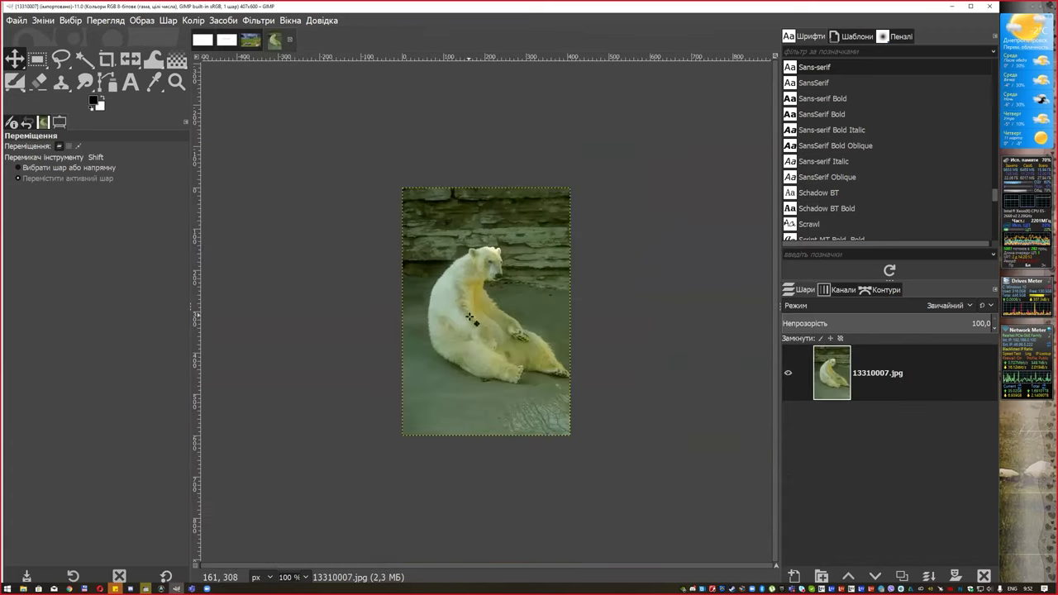
Zoom in with Scissors Select and place nodes from the right hind paw to the shoulder
key(2)
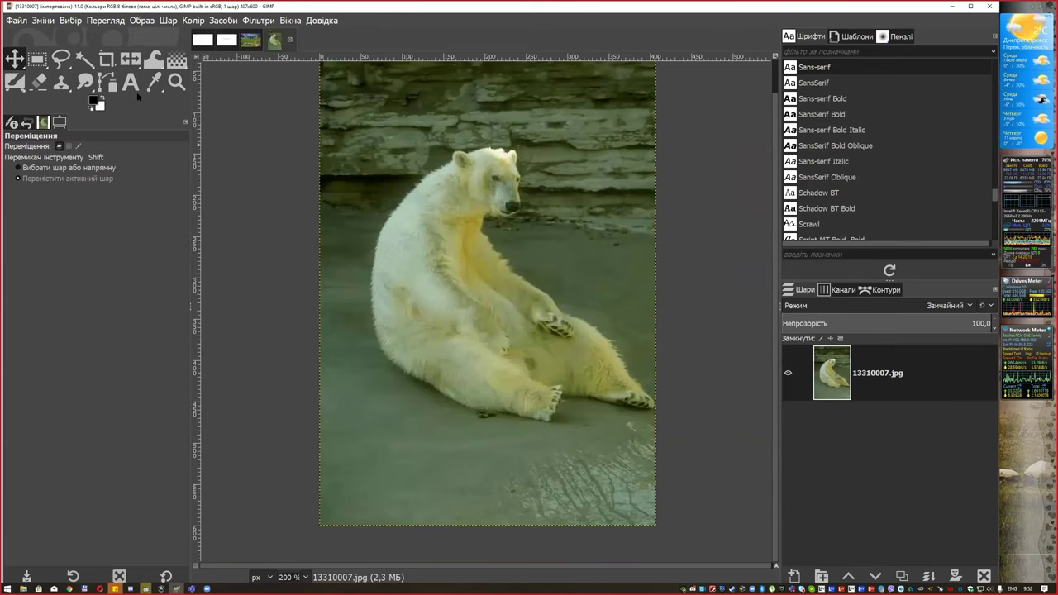
click(60, 58)
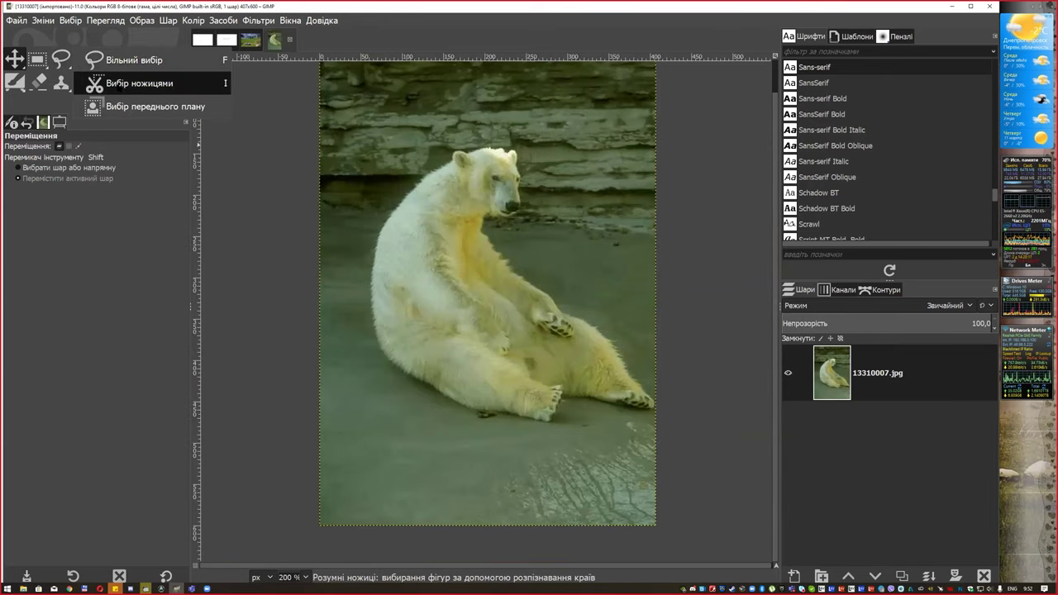
click(132, 83)
key(3)
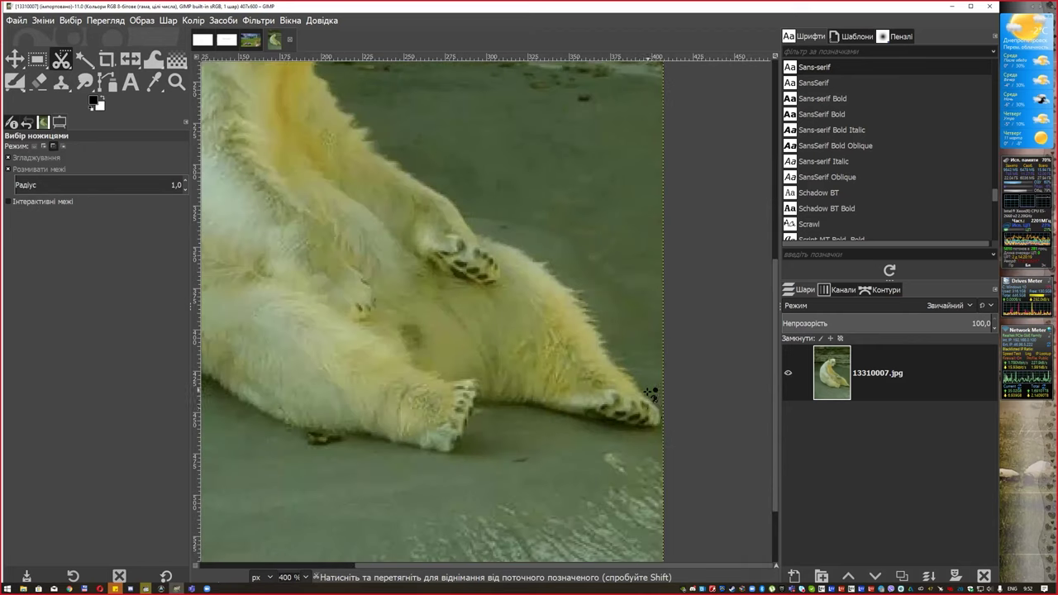
click(617, 361)
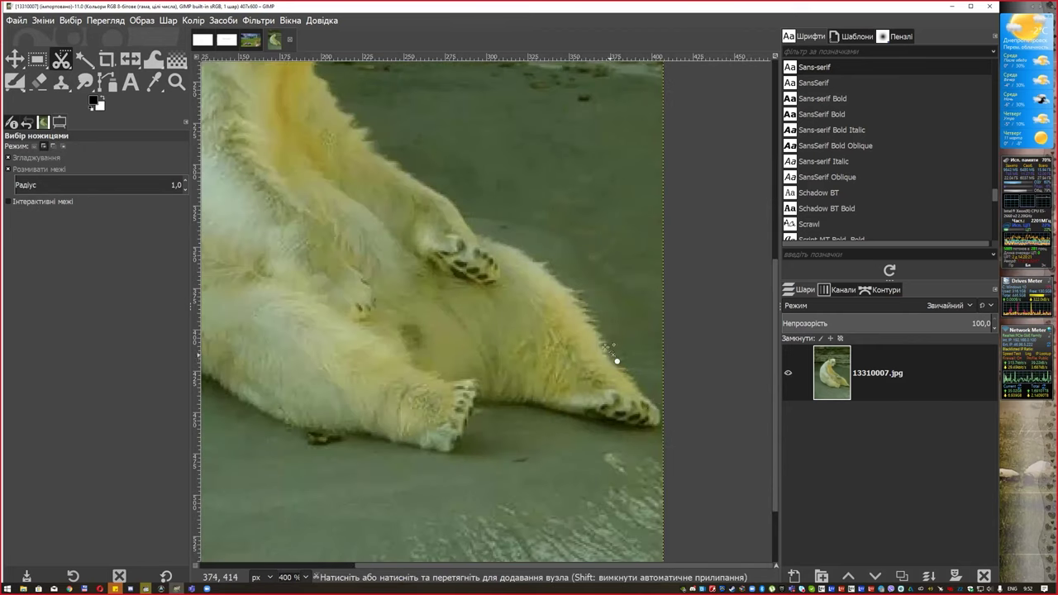
click(588, 322)
click(470, 222)
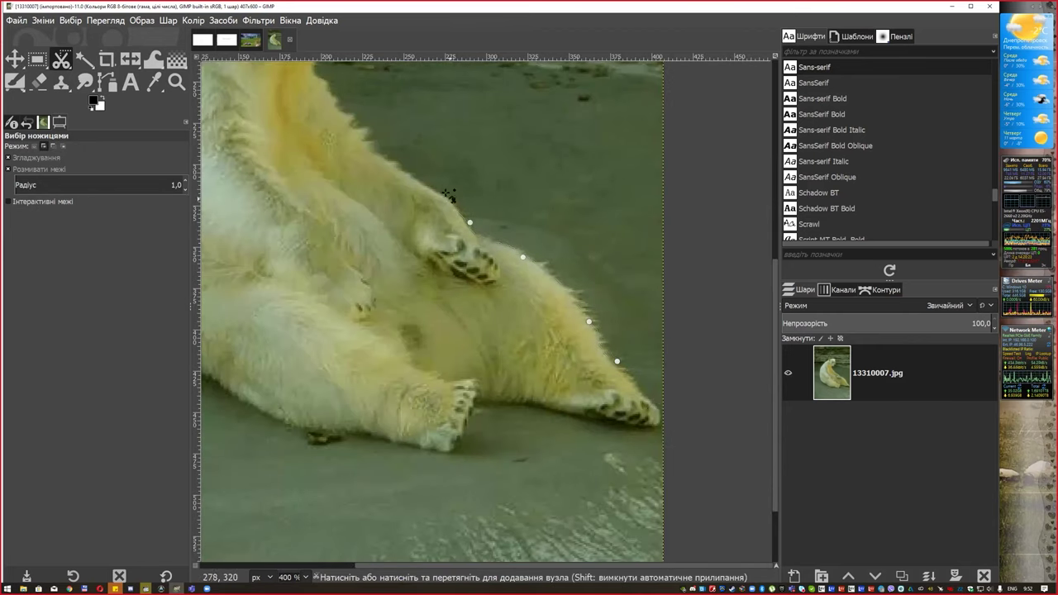
click(342, 114)
Extend the scissors outline along the chest, under the chin, up the face and over the head
scroll(327, 78, up, 5)
scroll(327, 79, left, 3)
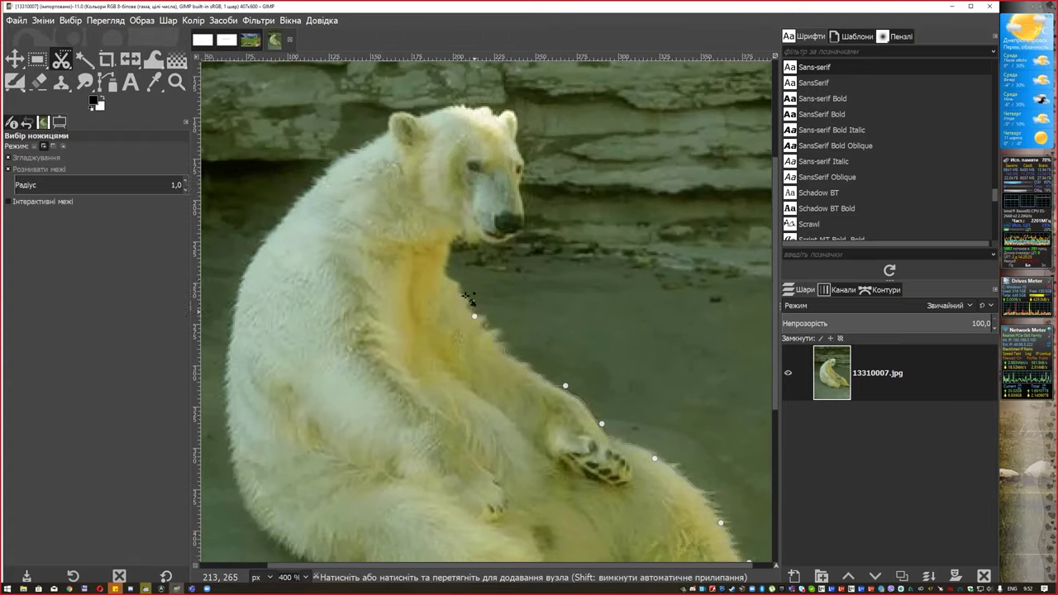
click(451, 270)
click(497, 241)
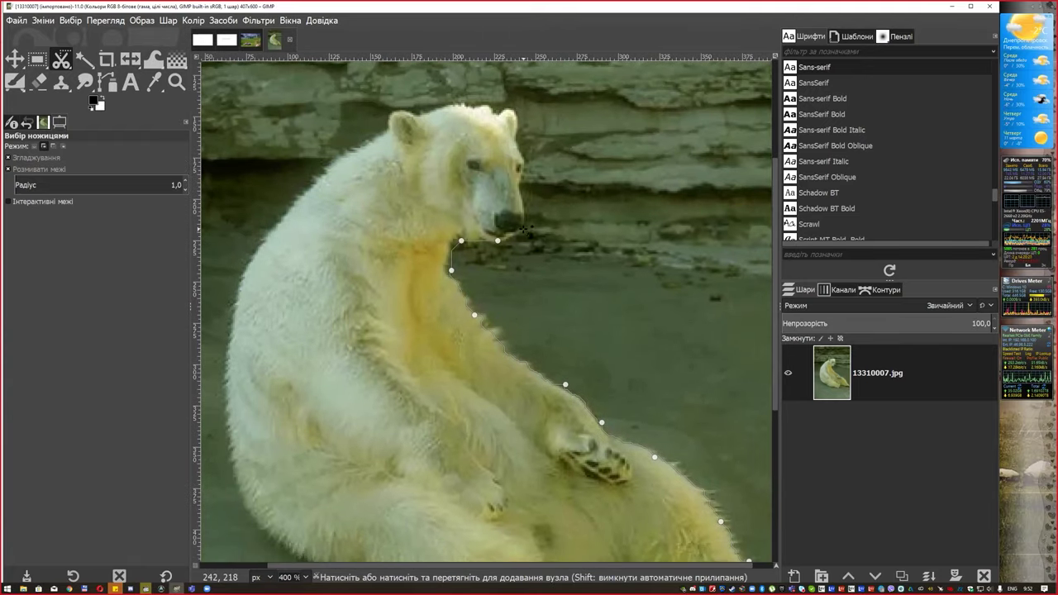
click(518, 174)
click(518, 148)
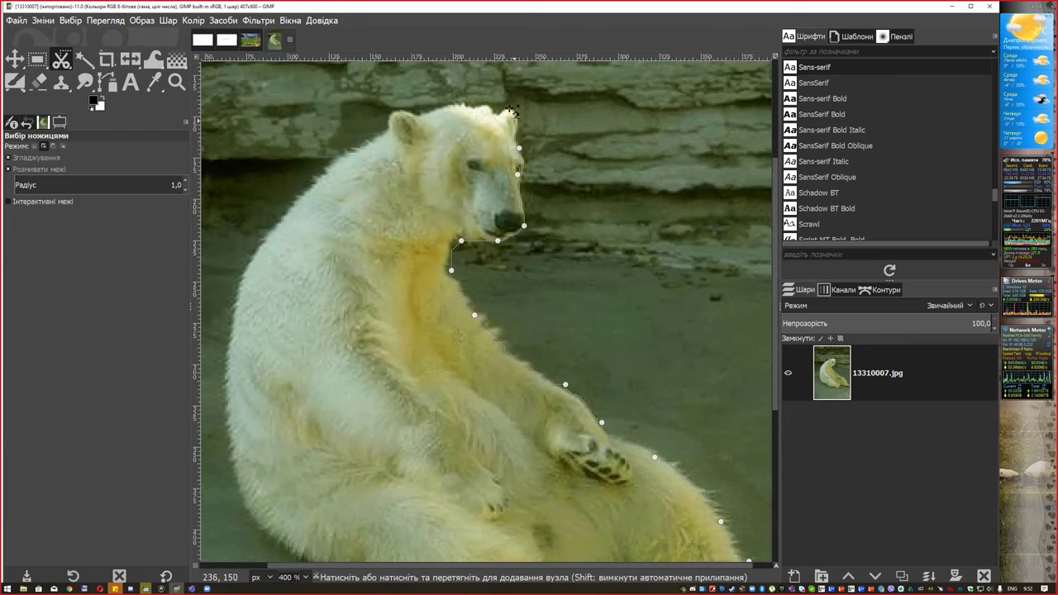
click(488, 104)
click(453, 104)
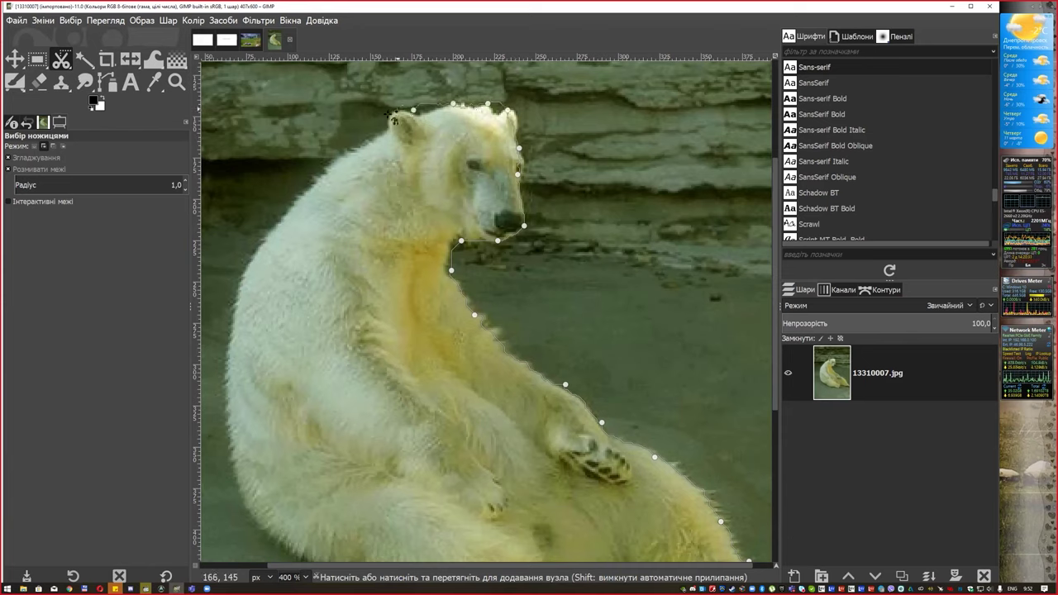
Continue the outline down the bear's back, along the hind leg and round both hind paws
click(245, 275)
click(226, 348)
click(245, 496)
scroll(273, 509, left, 1)
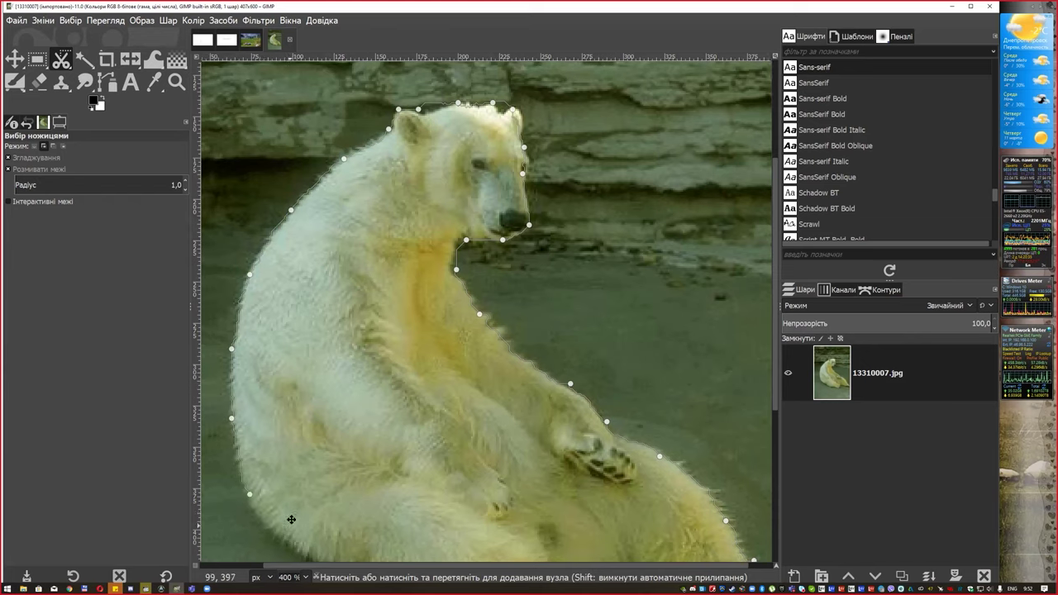
scroll(298, 430, down, 5)
click(379, 416)
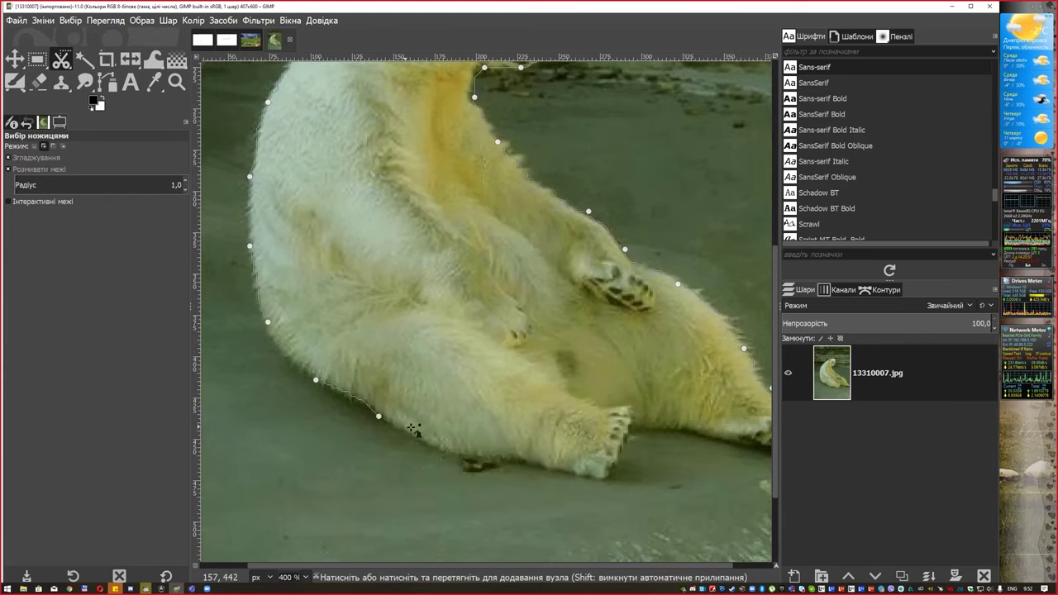
click(526, 457)
click(617, 468)
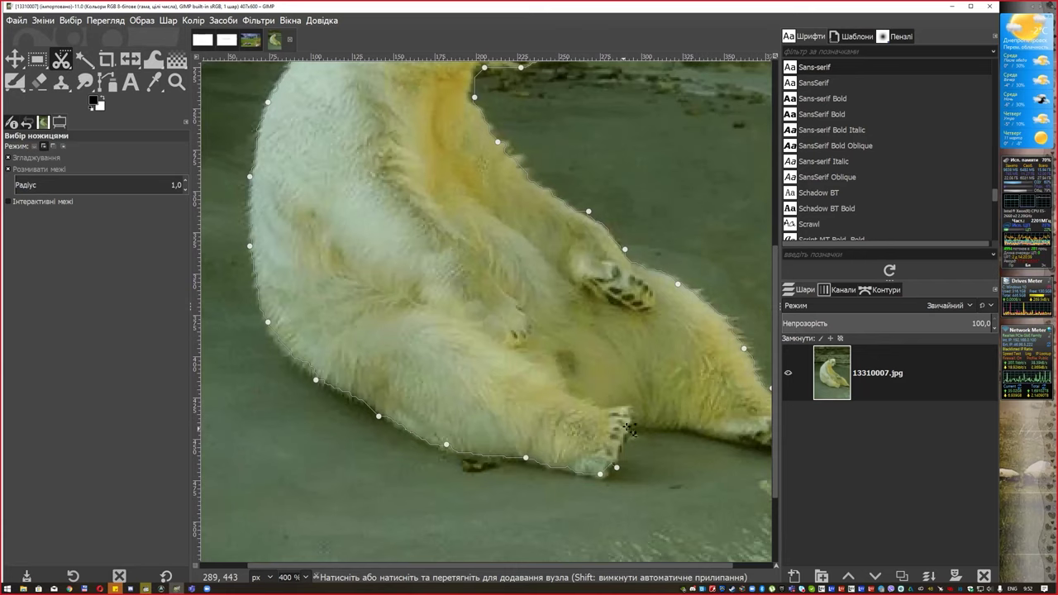
click(630, 442)
click(683, 444)
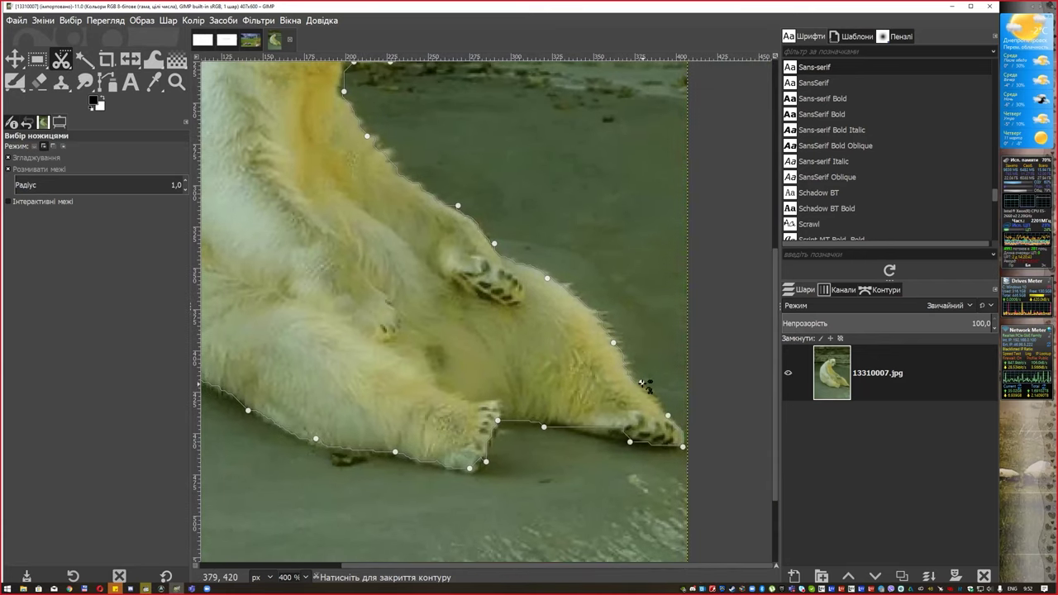
Convert the scissors outline to a selection, then patch the hind-paw edge with Free Select
key(Return)
click(132, 60)
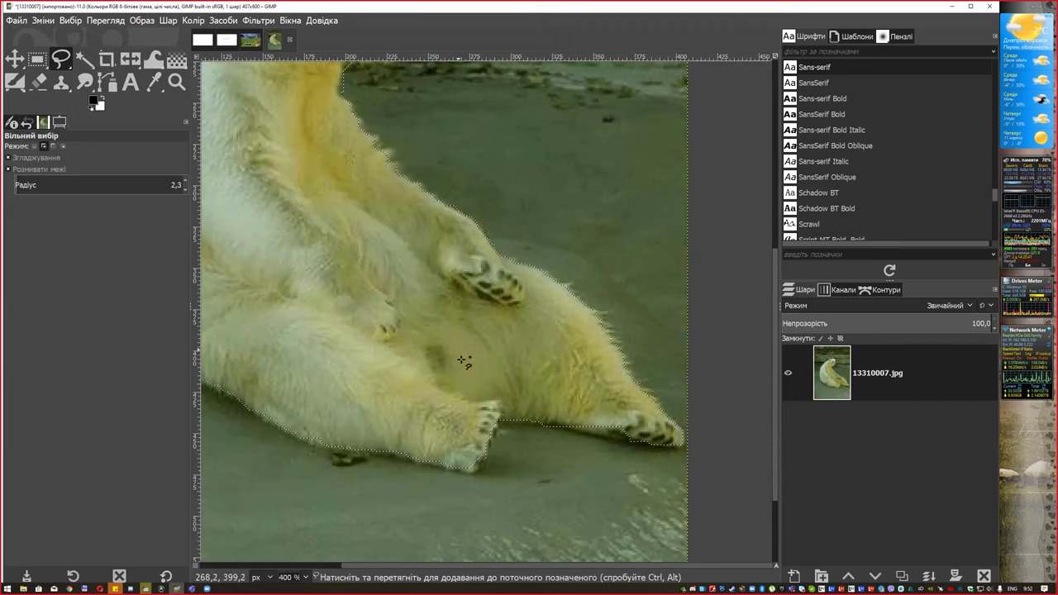
shift+click(642, 434)
key(Return)
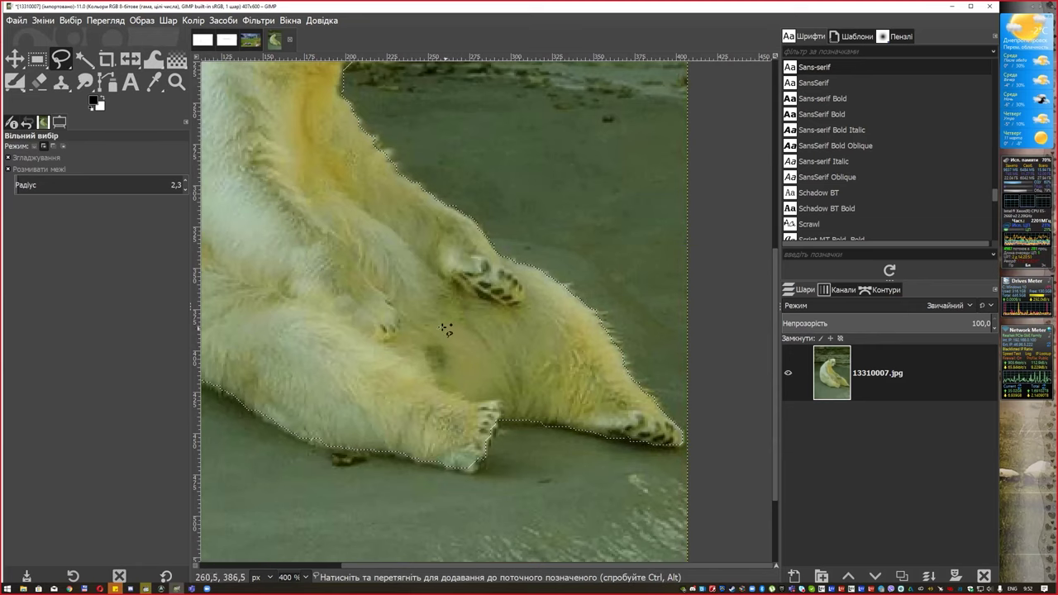
ctrl+scroll(438, 327, down, 2)
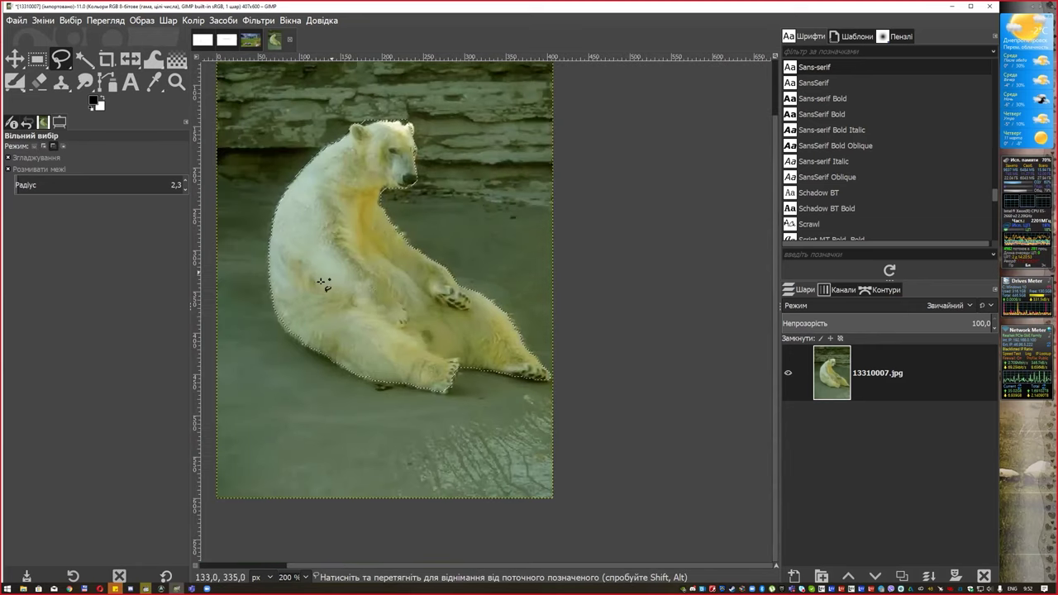
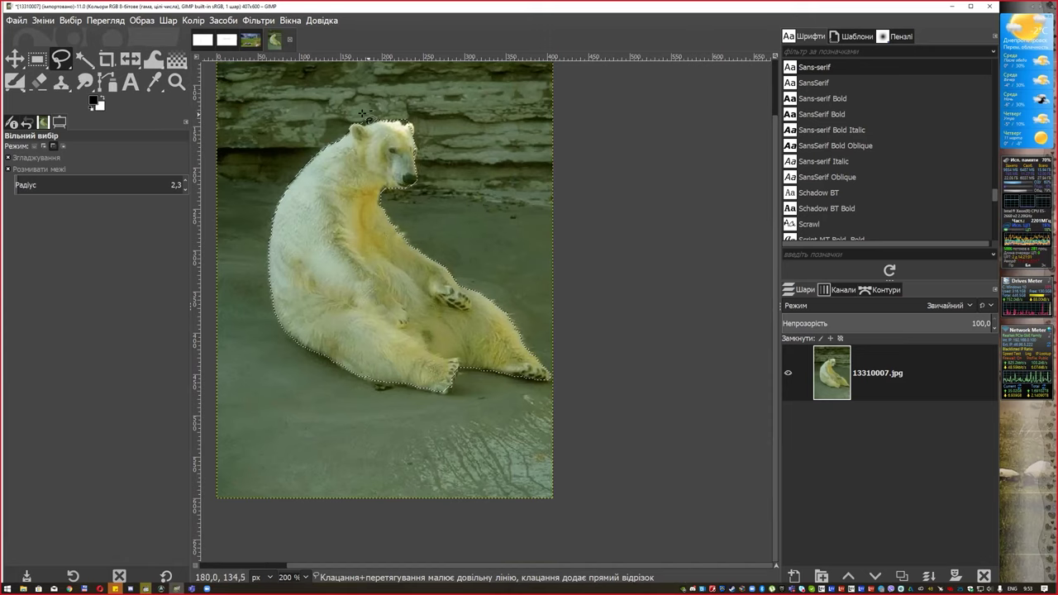
Paste the copied polar bear into the landscape as a new layer and move it onto the car
key(ctrl+c)
key(alt+3)
key(ctrl+v)
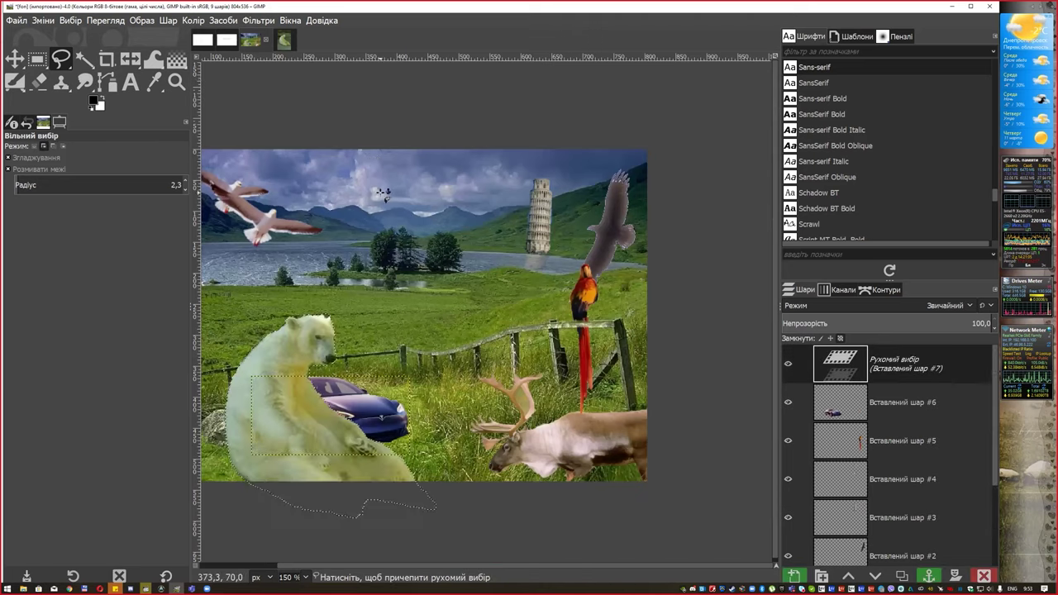
click(794, 576)
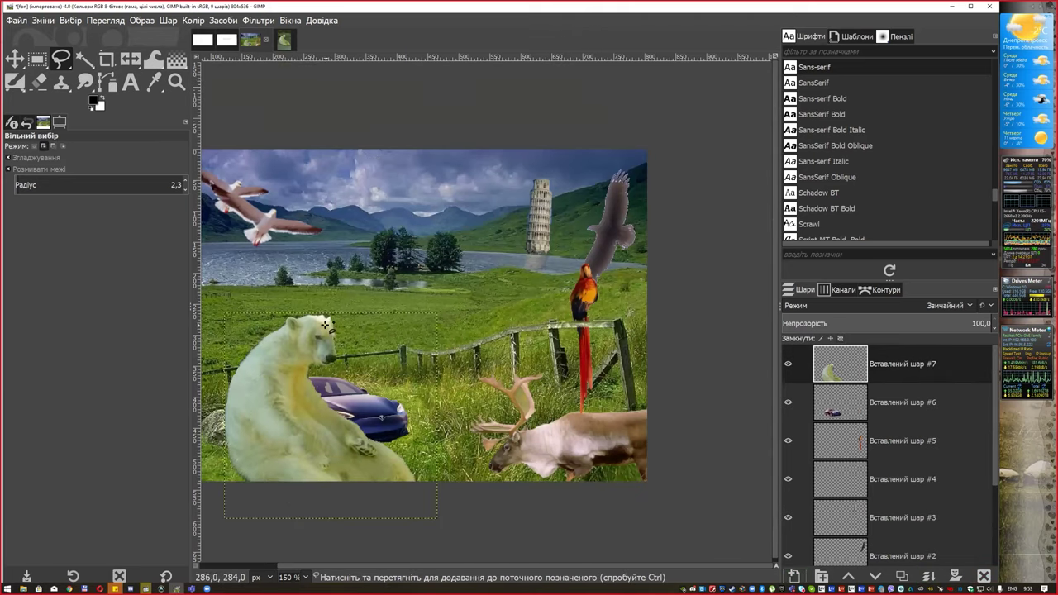
key(m)
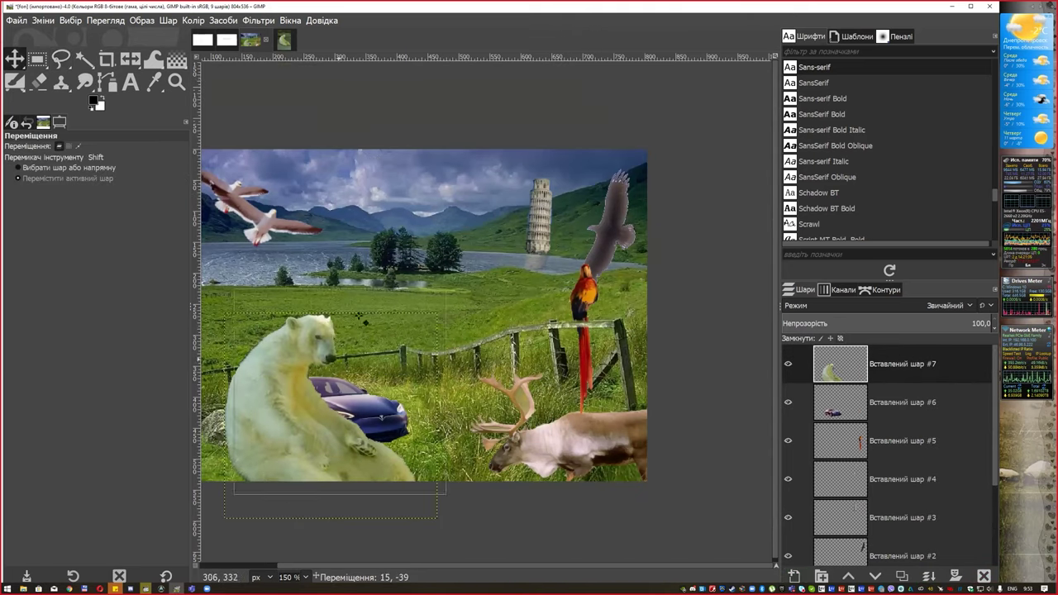
drag(329, 379, 371, 295)
Mirror the bear layer and scale it down to 145×140 px
click(129, 58)
click(344, 283)
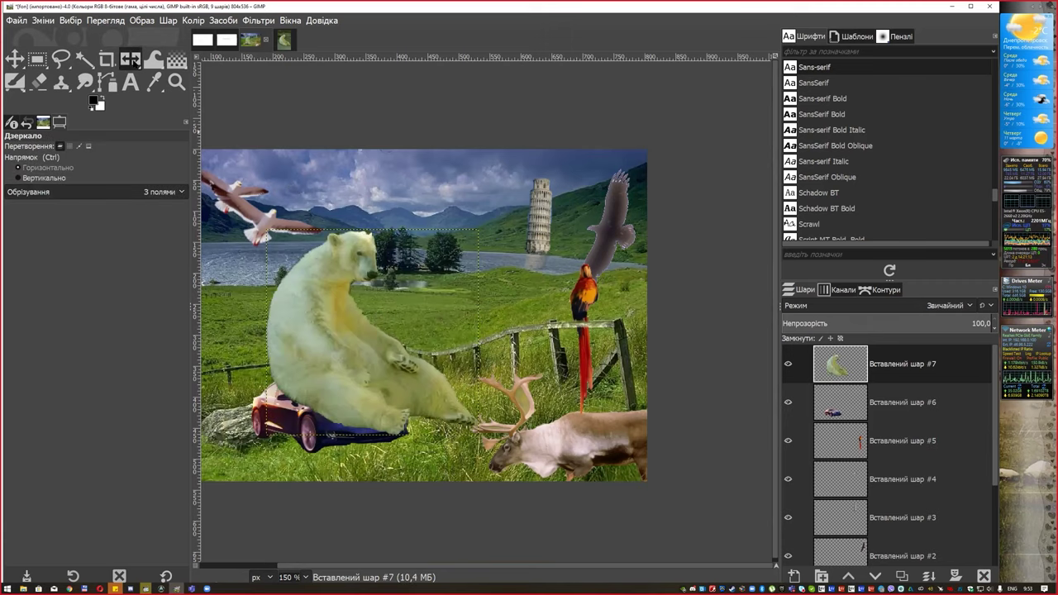
drag(130, 59, 205, 105)
click(205, 105)
click(446, 256)
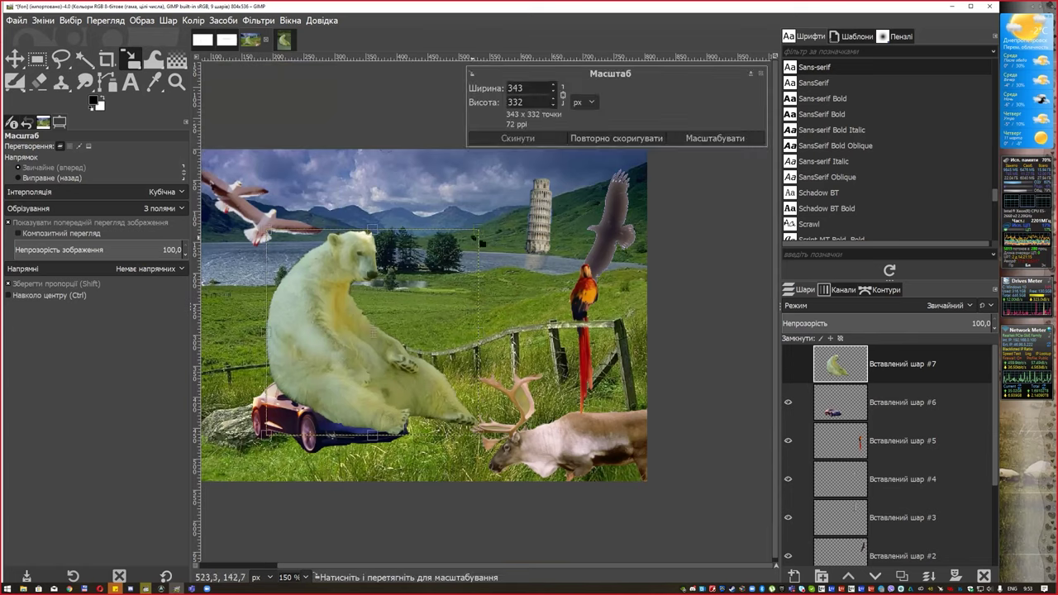
drag(478, 230, 382, 322)
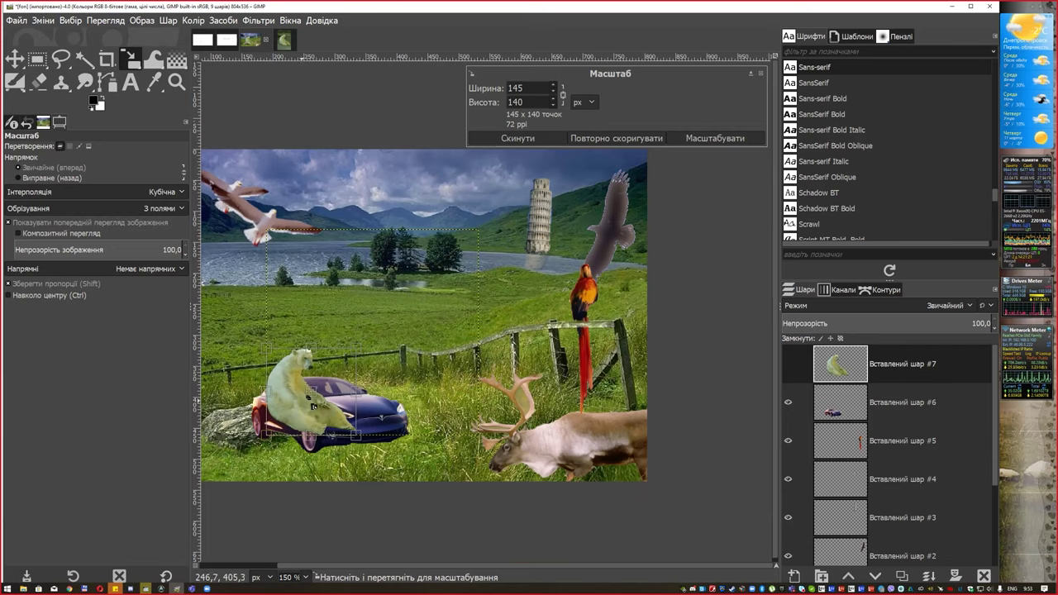
key(Return)
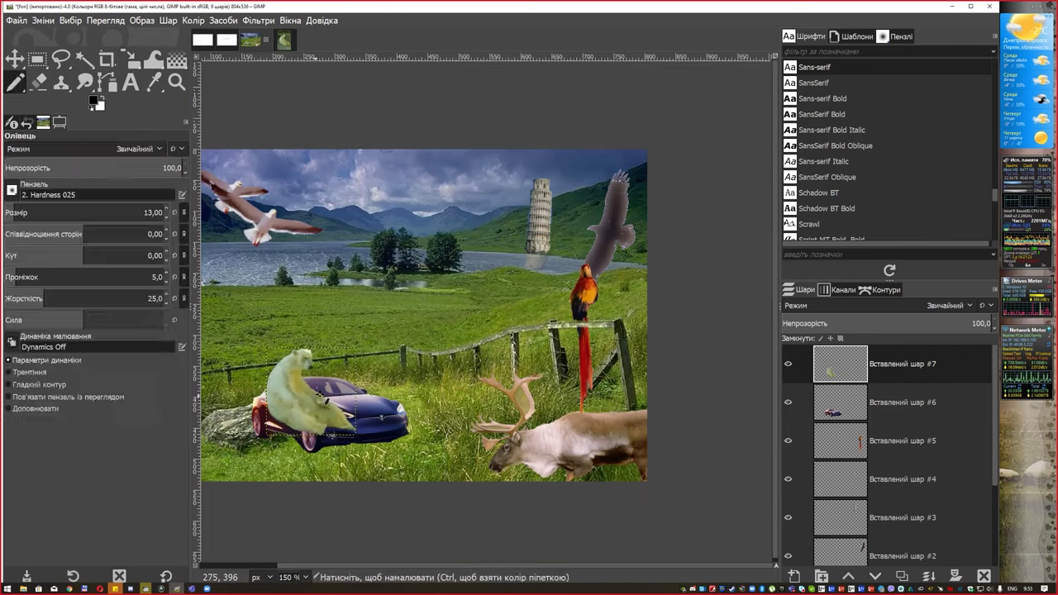
Slide the bear right onto the car's bonnet, then shift the eagle layer left of the Leaning Tower
key(m)
drag(308, 396, 374, 400)
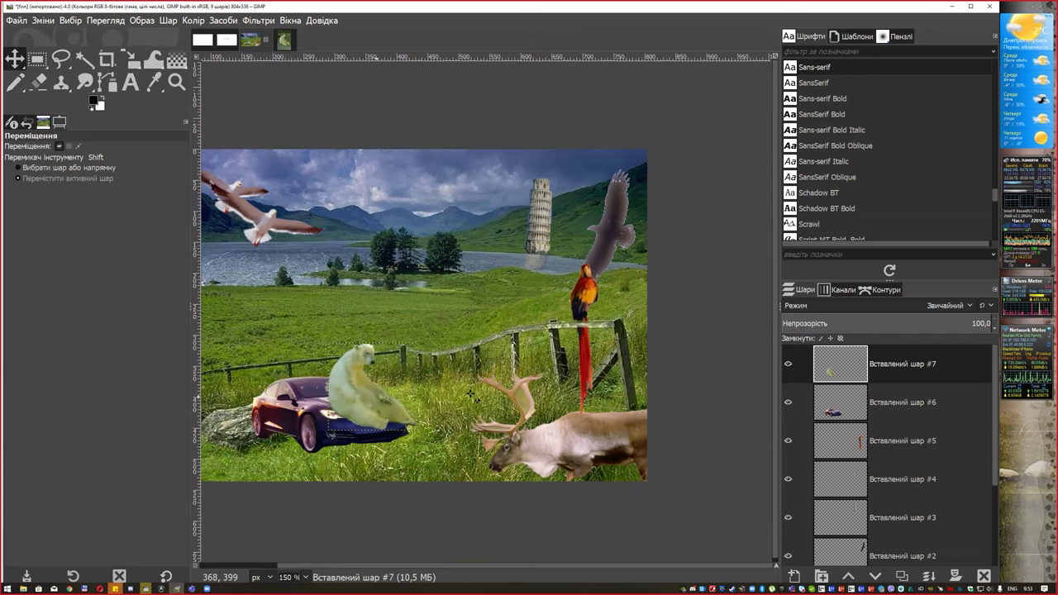
drag(457, 262, 546, 238)
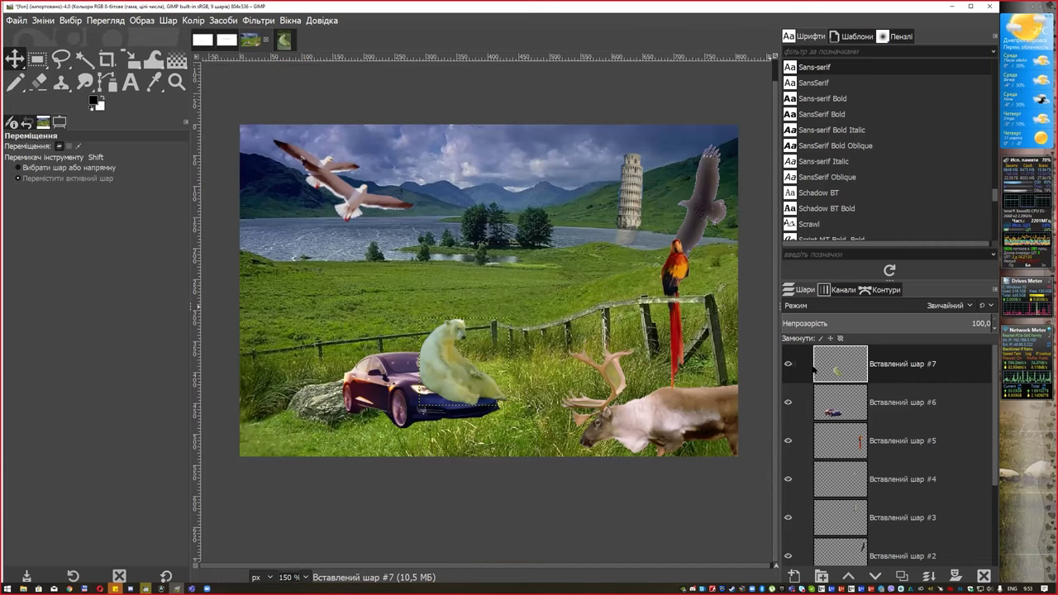
click(840, 552)
drag(696, 204, 574, 194)
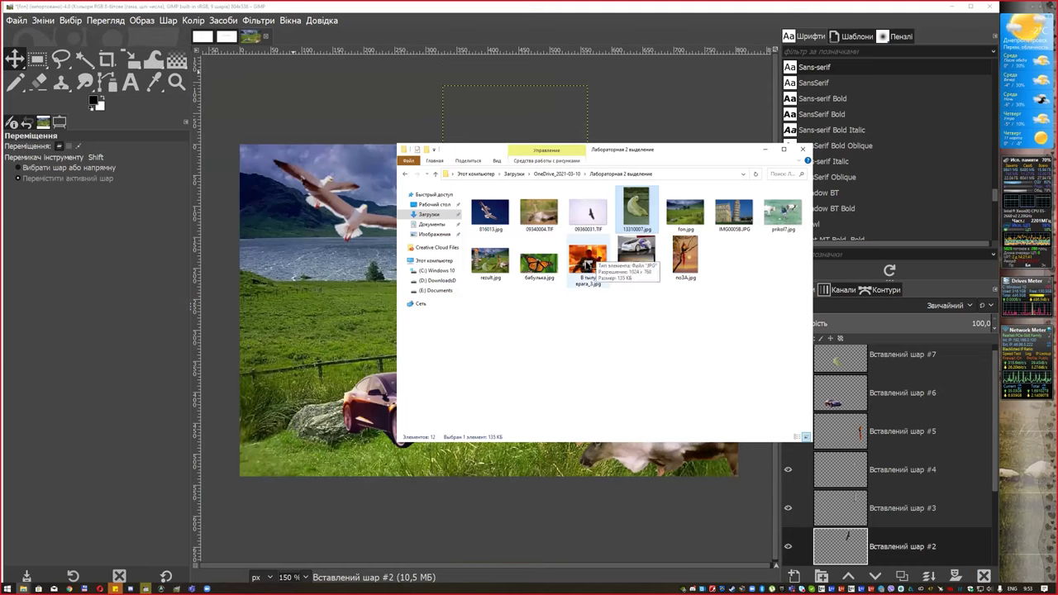
Drag the В тылу врага_3.jpg poster from Explorer into GIMP to open it
click(589, 261)
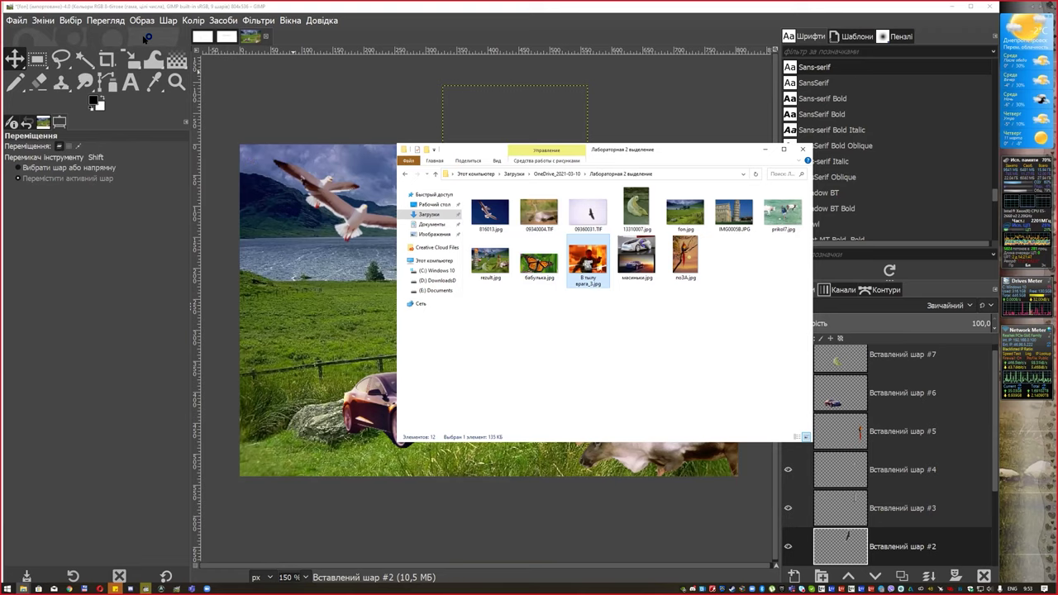
drag(143, 37, 142, 35)
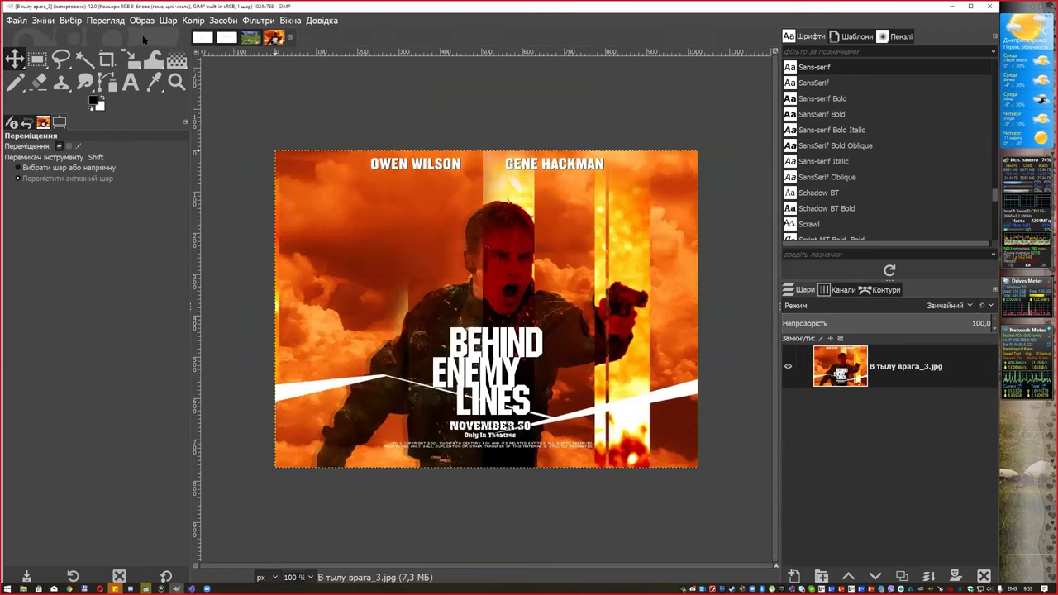
Lasso the fire clouds on the poster's left with a 39.2 feather radius
click(60, 58)
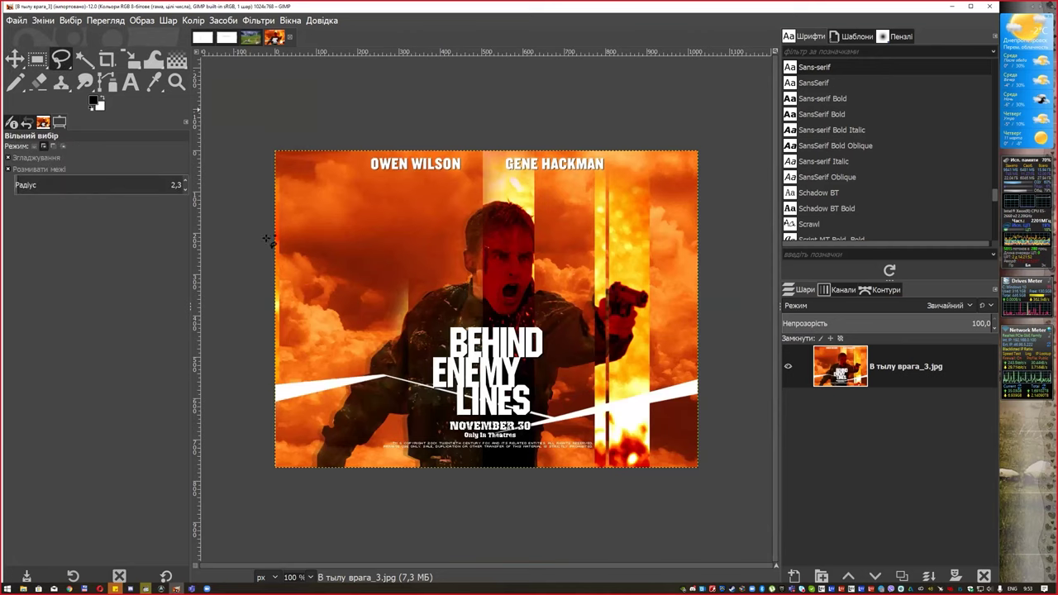
click(79, 184)
drag(395, 215, 296, 248)
drag(395, 294, 403, 222)
Copy the feathered fire clouds and paste them into the landscape collage
key(Return)
key(ctrl+c)
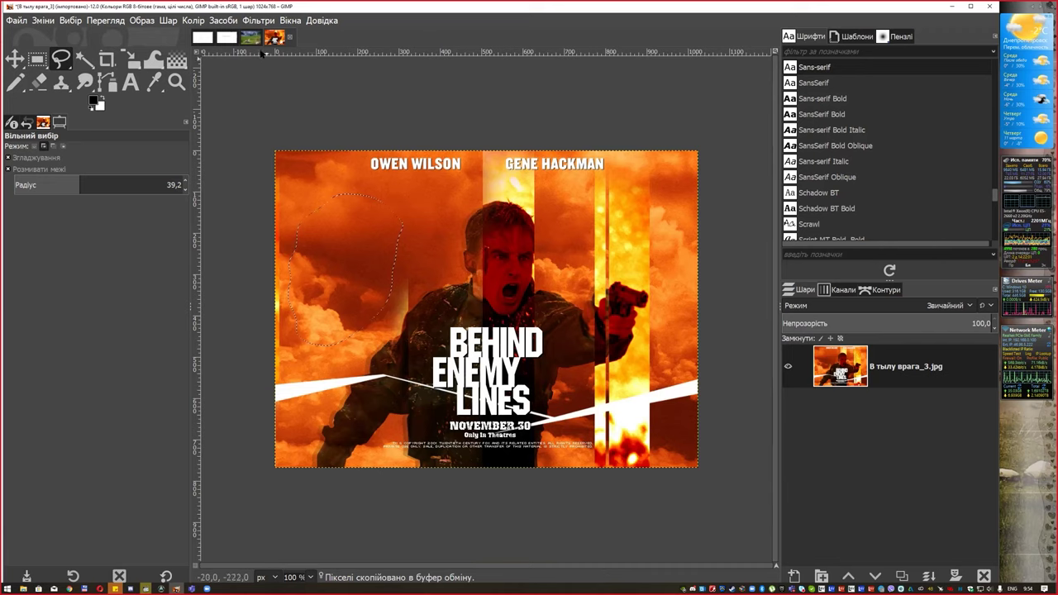
click(250, 38)
key(ctrl+v)
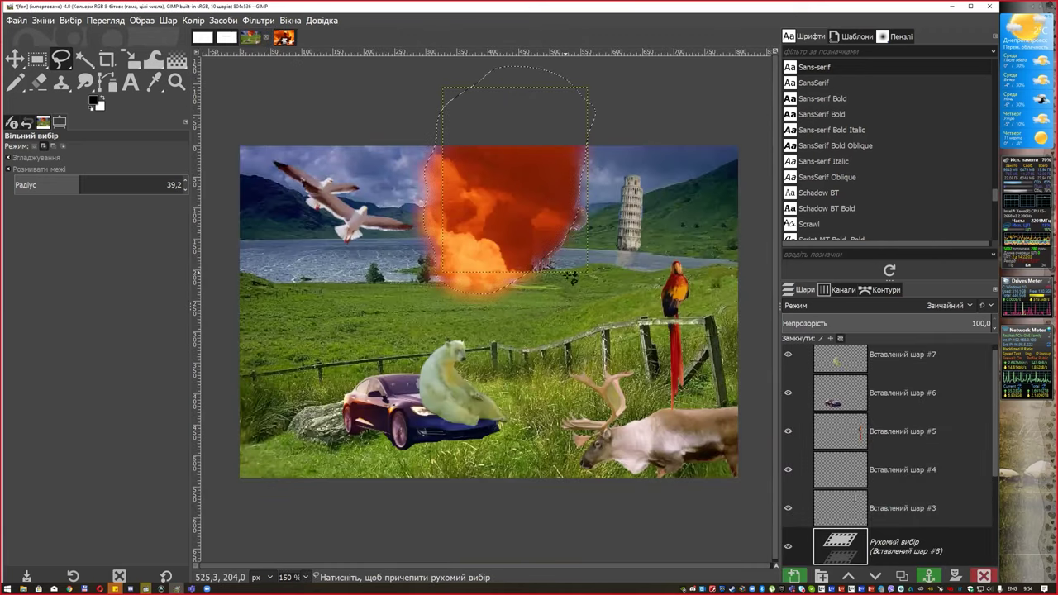
Make the pasted fire its own layer and scale it to about 162×210 px
click(796, 575)
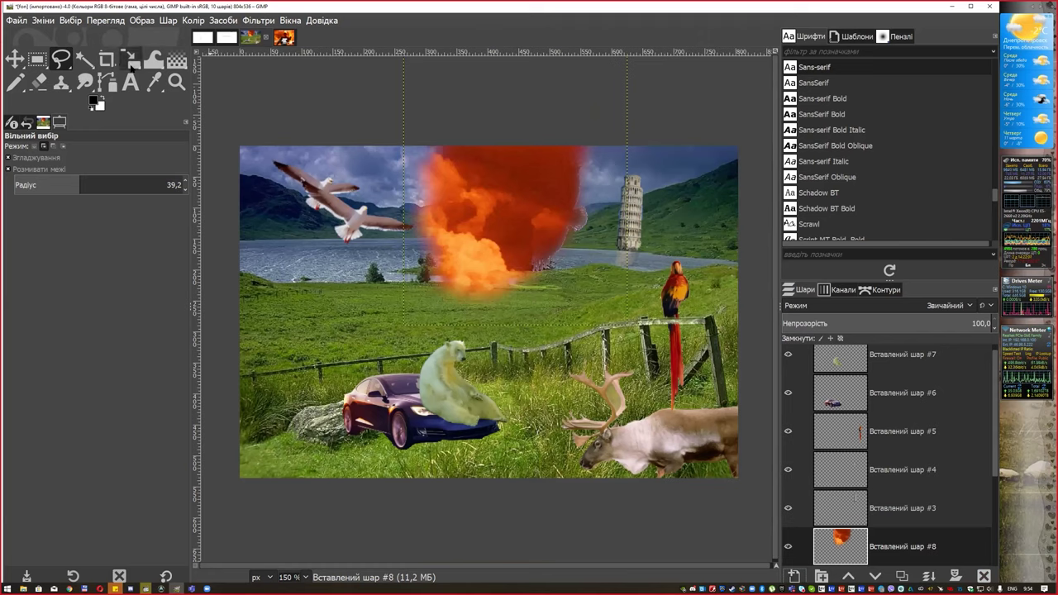
click(169, 74)
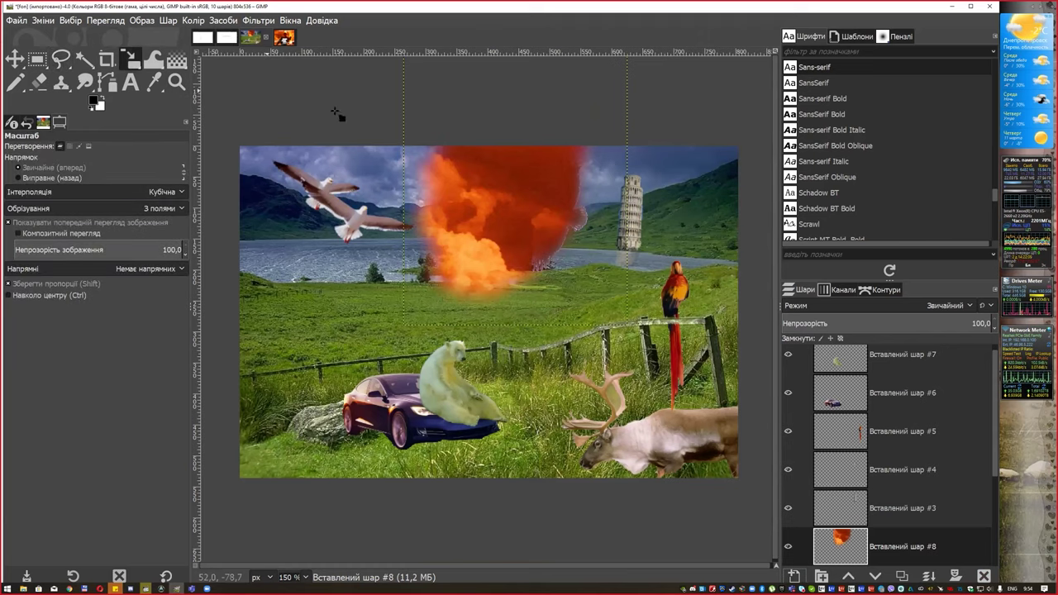
click(474, 179)
mouse_move(474, 179)
mouse_down()
mouse_move(521, 199)
mouse_move(447, 128)
mouse_up()
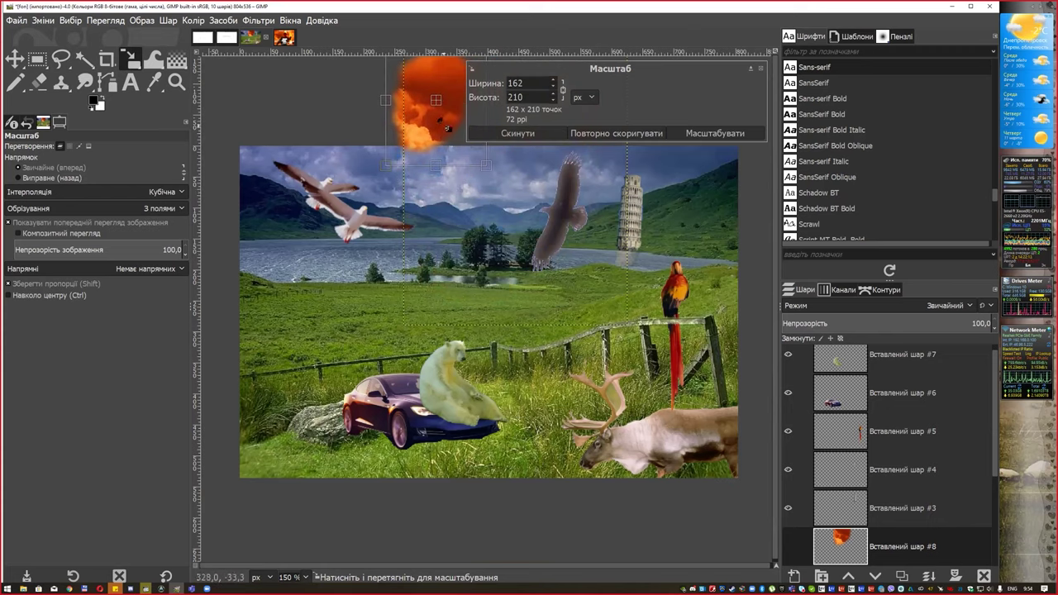
key(Return)
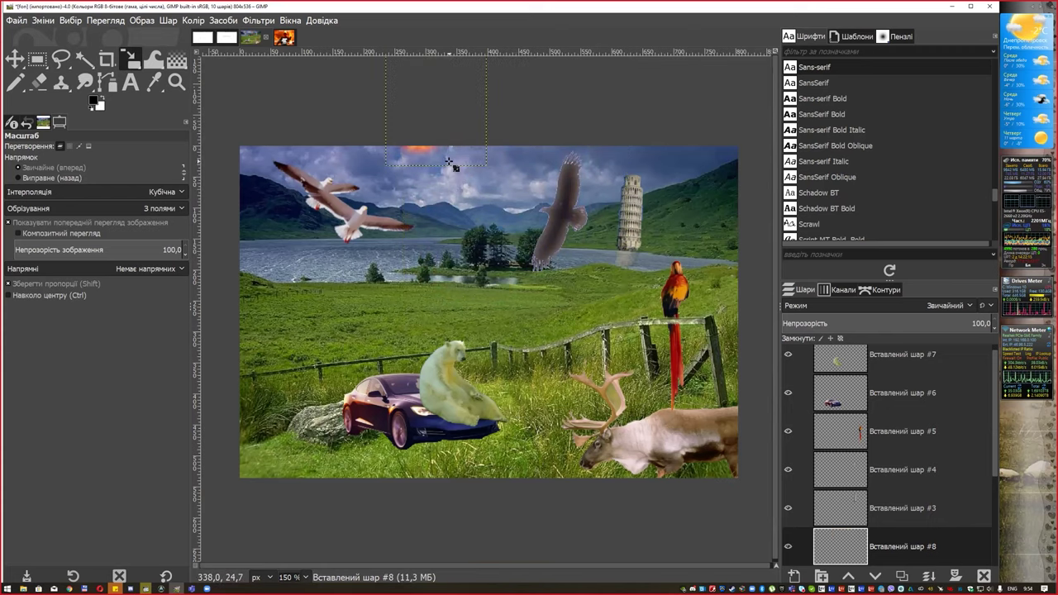
Move the fire behind the Leaning Tower and lower its layer opacity to roughly a third
key(m)
mouse_move(453, 157)
mouse_down()
mouse_move(626, 215)
mouse_move(649, 198)
mouse_up()
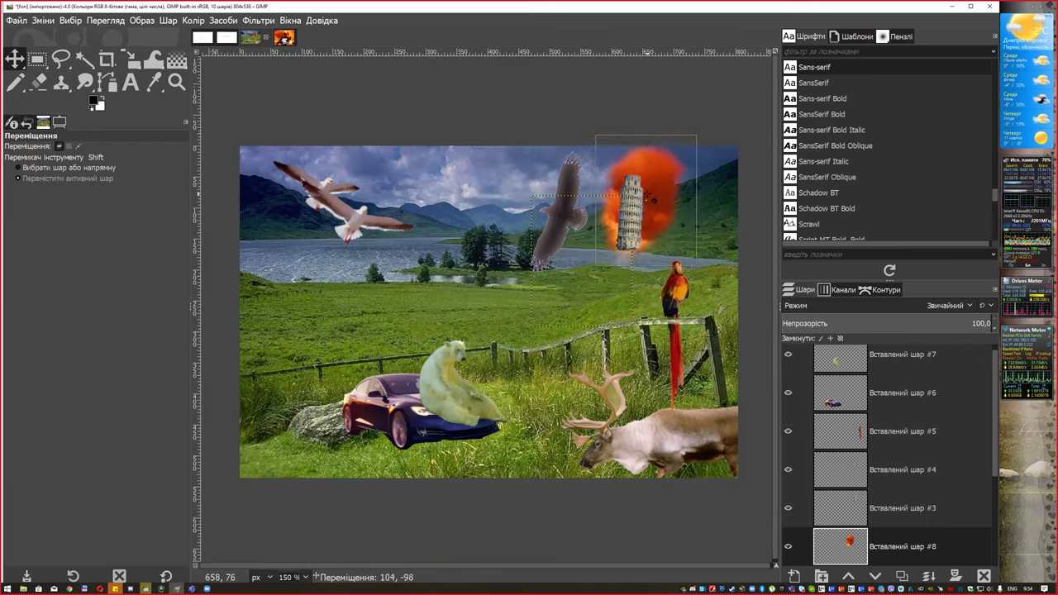
drag(650, 199, 650, 199)
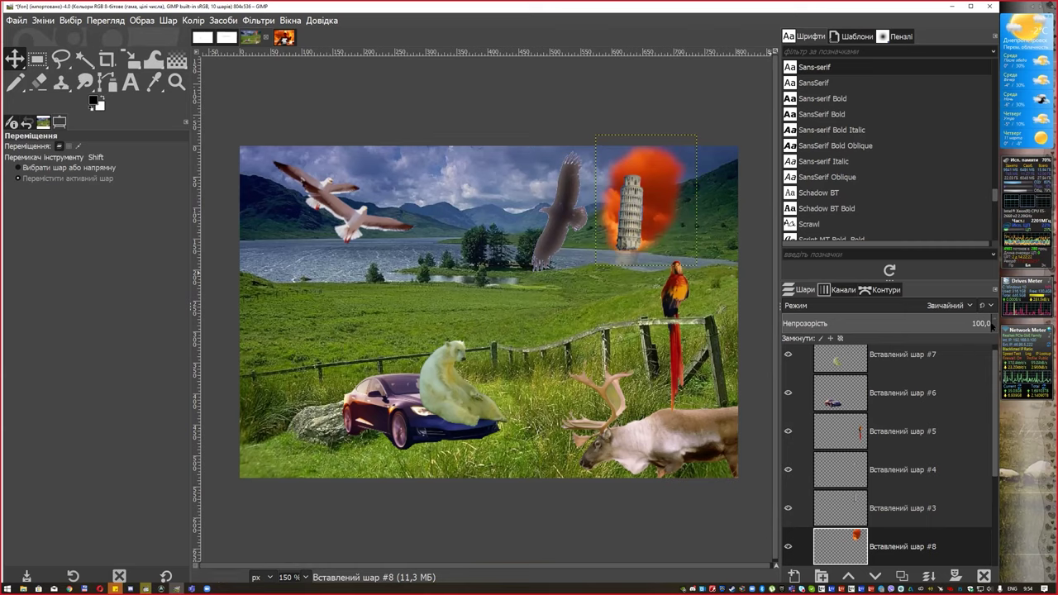
drag(992, 326, 834, 324)
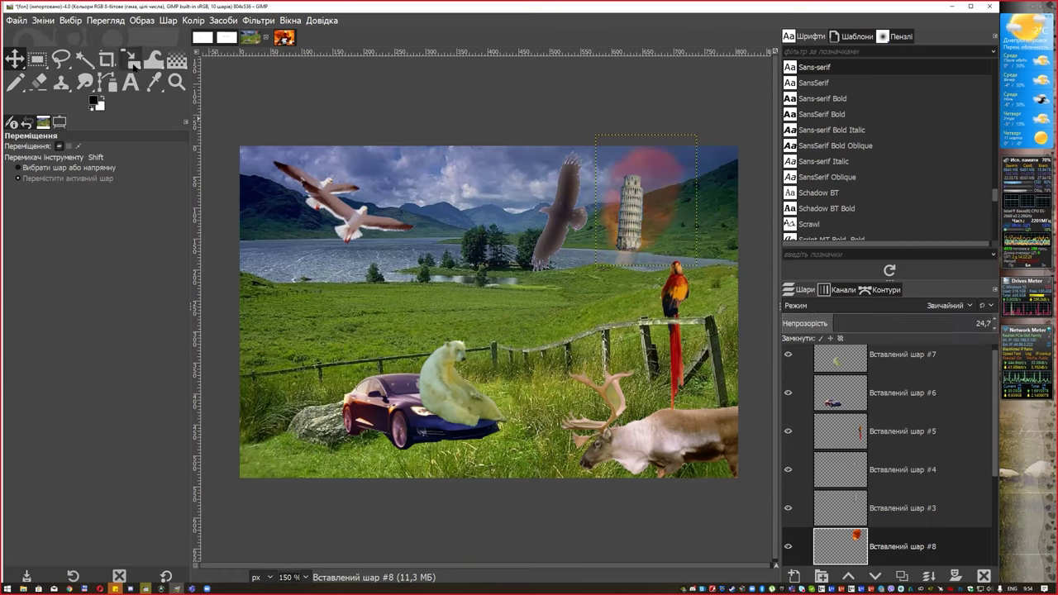
Narrow the fire layer from both sides to a slim 67×211 px strip behind the tower
click(132, 63)
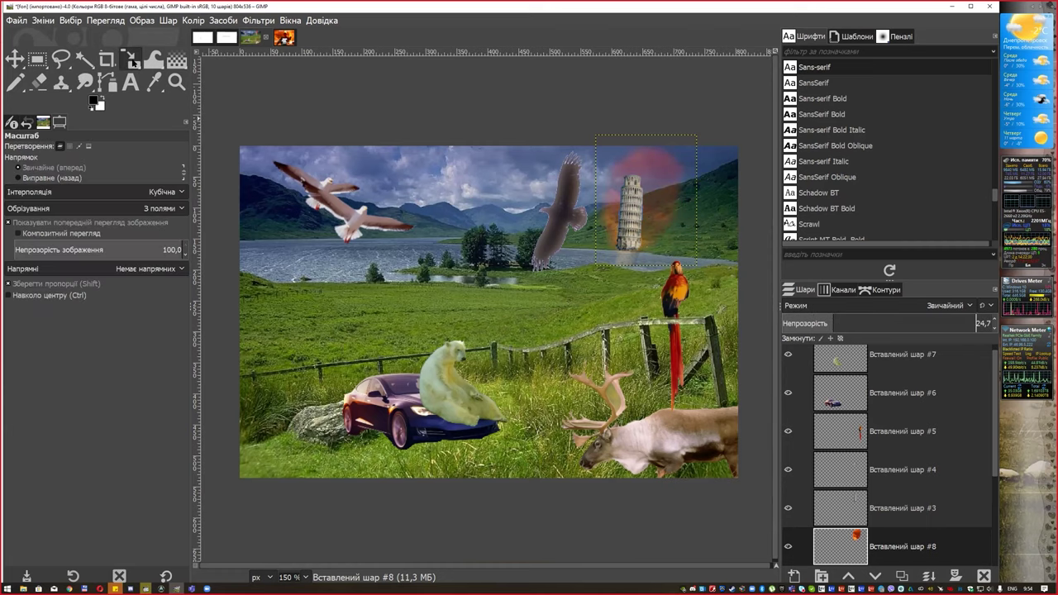
click(497, 186)
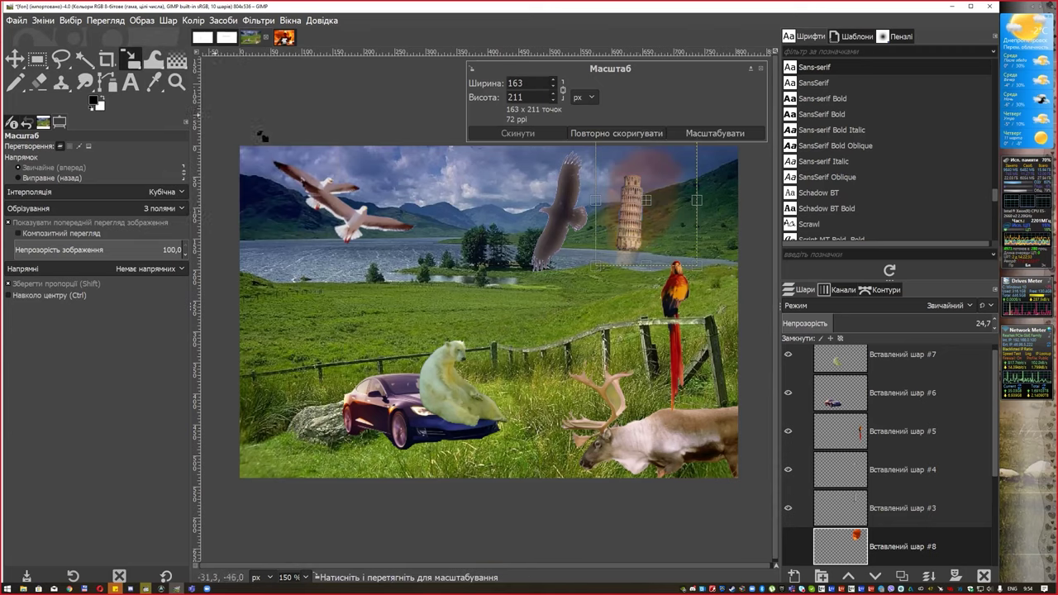
drag(695, 201, 672, 201)
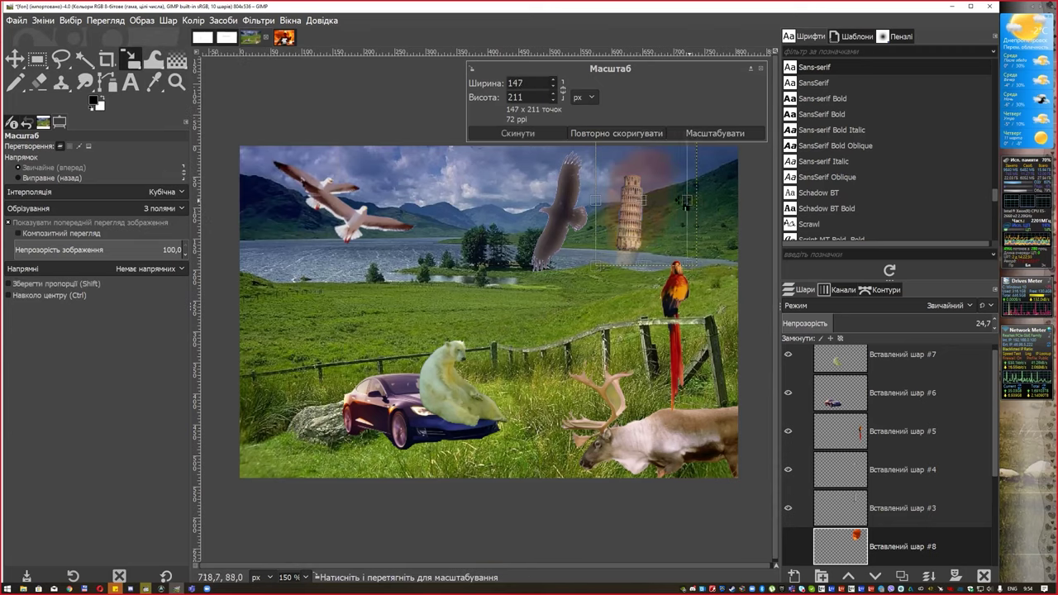
drag(599, 199, 606, 200)
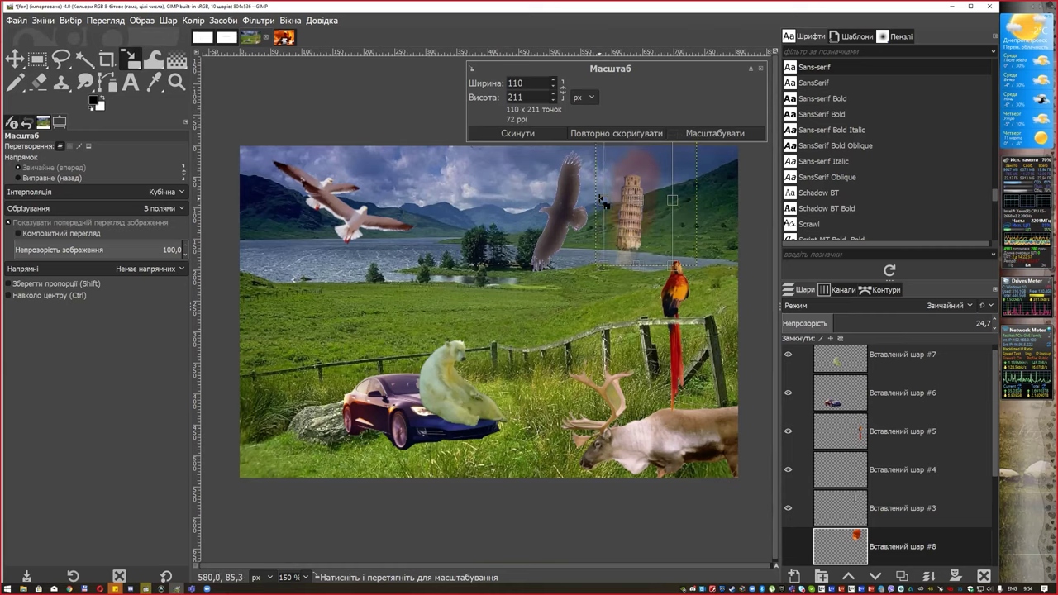
drag(672, 203, 616, 208)
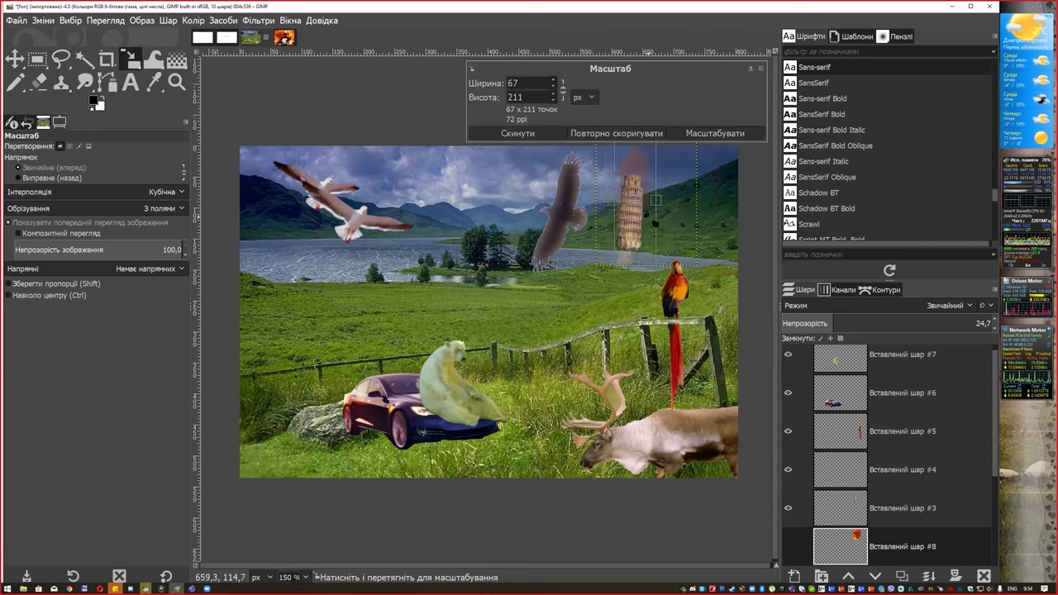
key(Return)
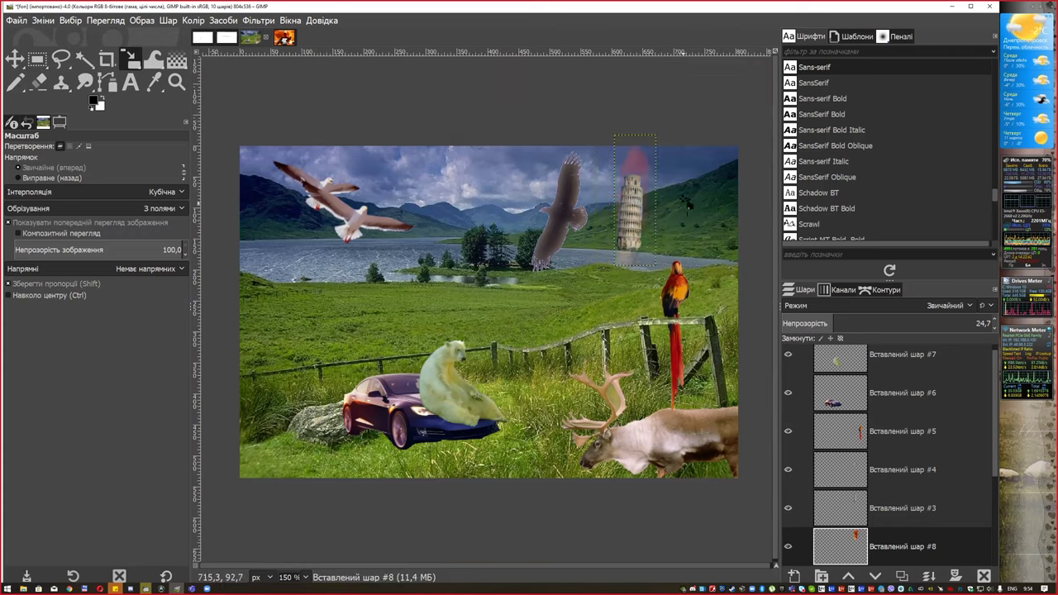
click(852, 390)
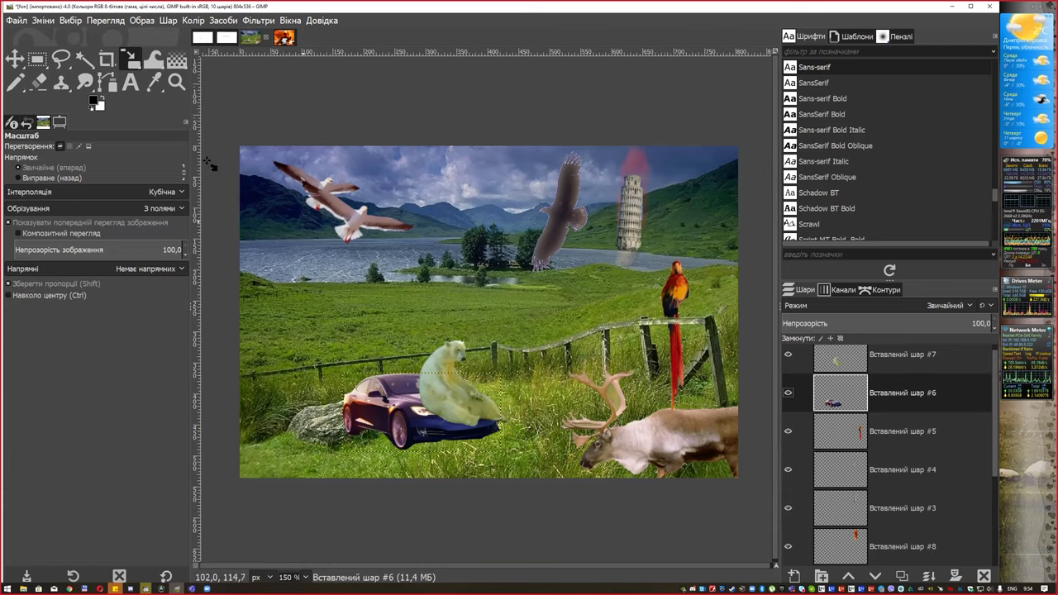
Start Export As and choose JPEG as the export file type
click(17, 21)
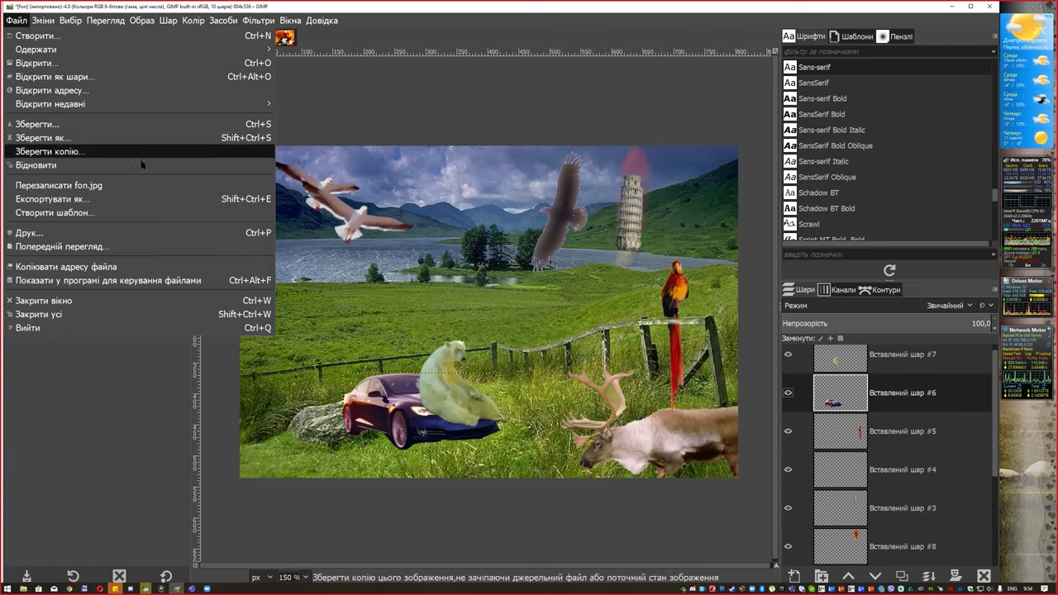
click(124, 200)
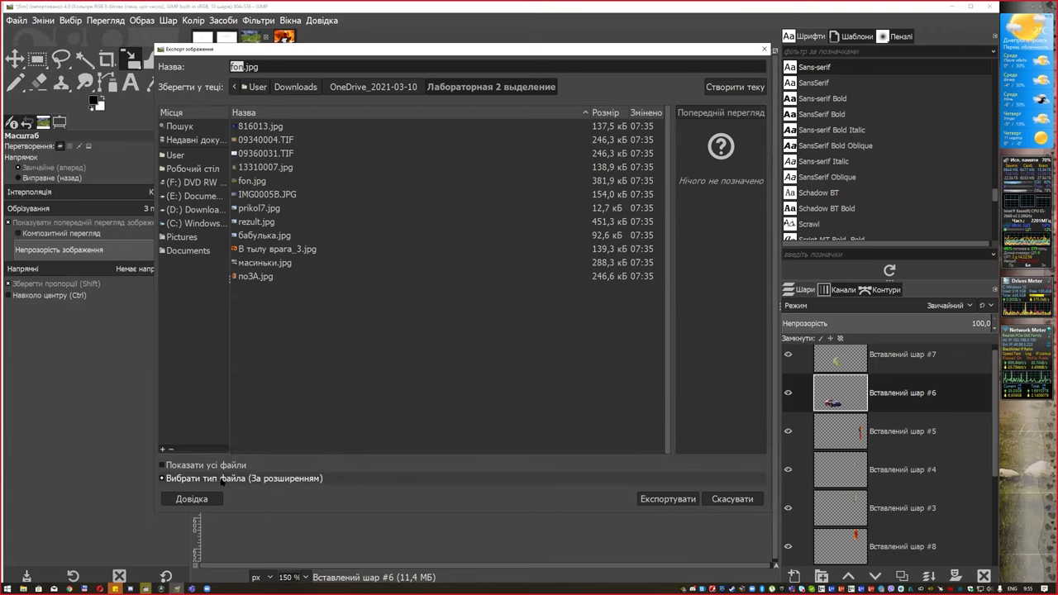
click(222, 479)
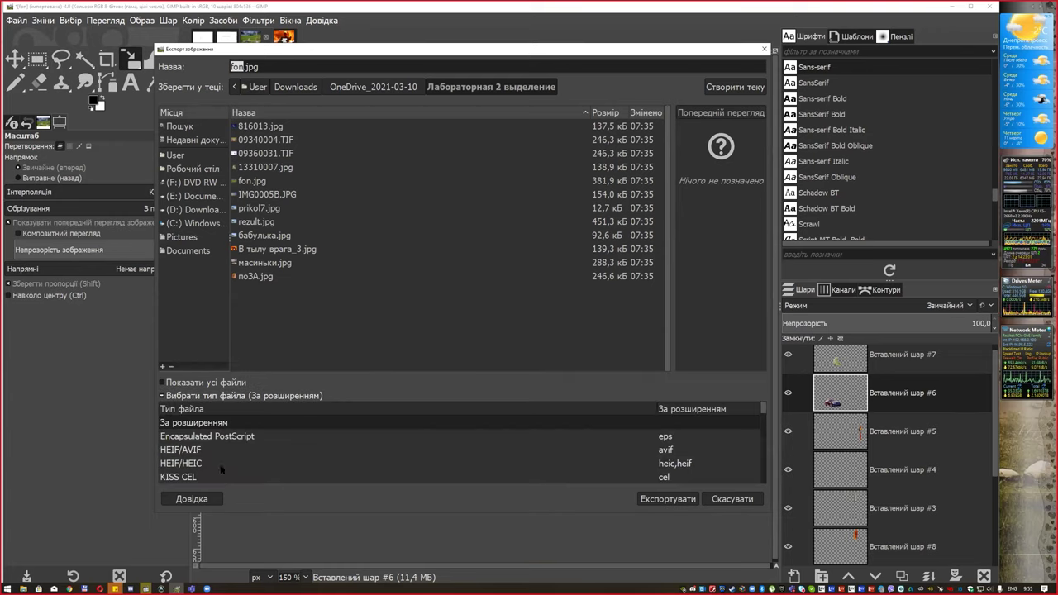
scroll(222, 468, down, 5)
scroll(222, 454, down, 5)
scroll(220, 449, down, 3)
scroll(221, 450, down, 3)
scroll(222, 452, down, 3)
scroll(252, 460, down, 3)
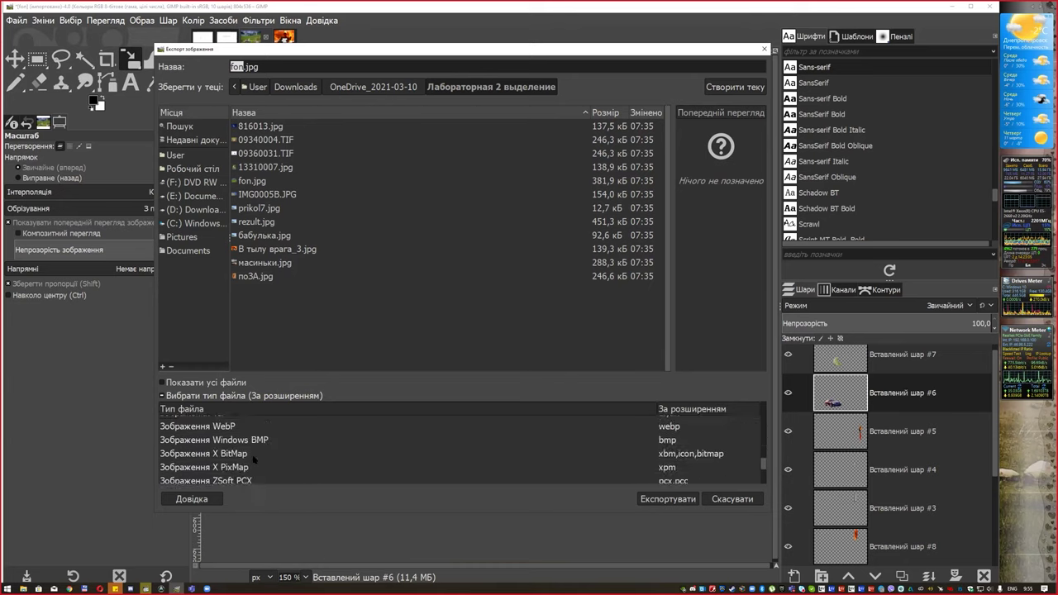
scroll(264, 471, down, 2)
scroll(265, 472, down, 3)
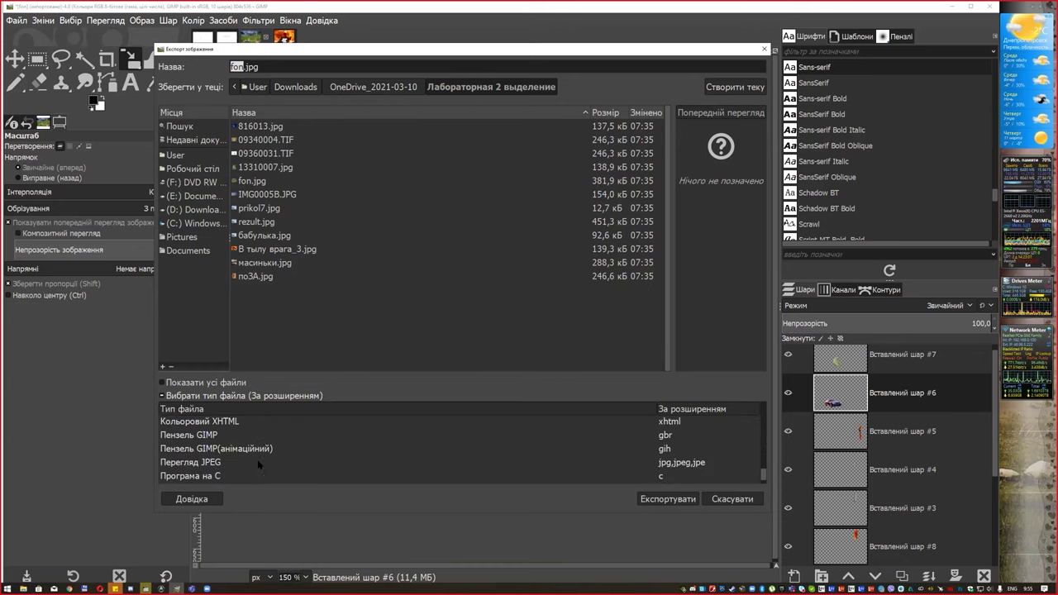
click(259, 463)
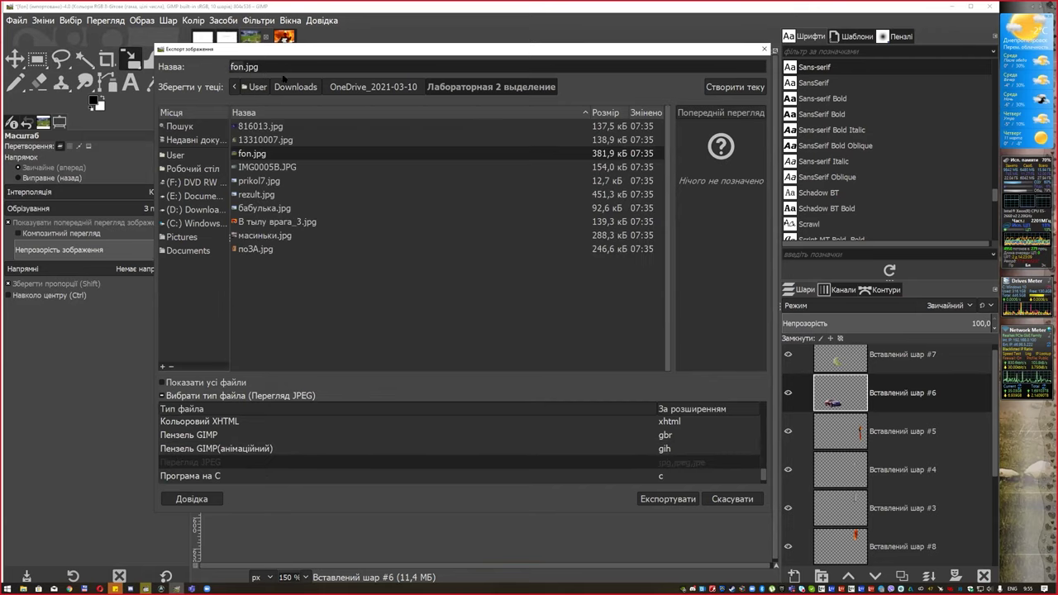
Name the file laba2.jpg, export it, and close the JPEG options
text(laba2)
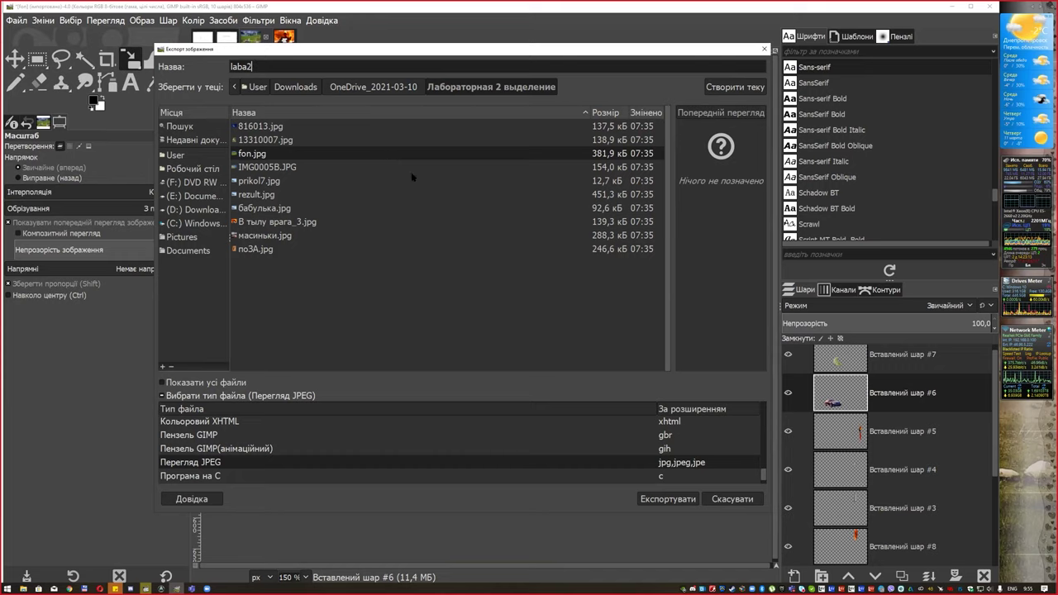
click(671, 499)
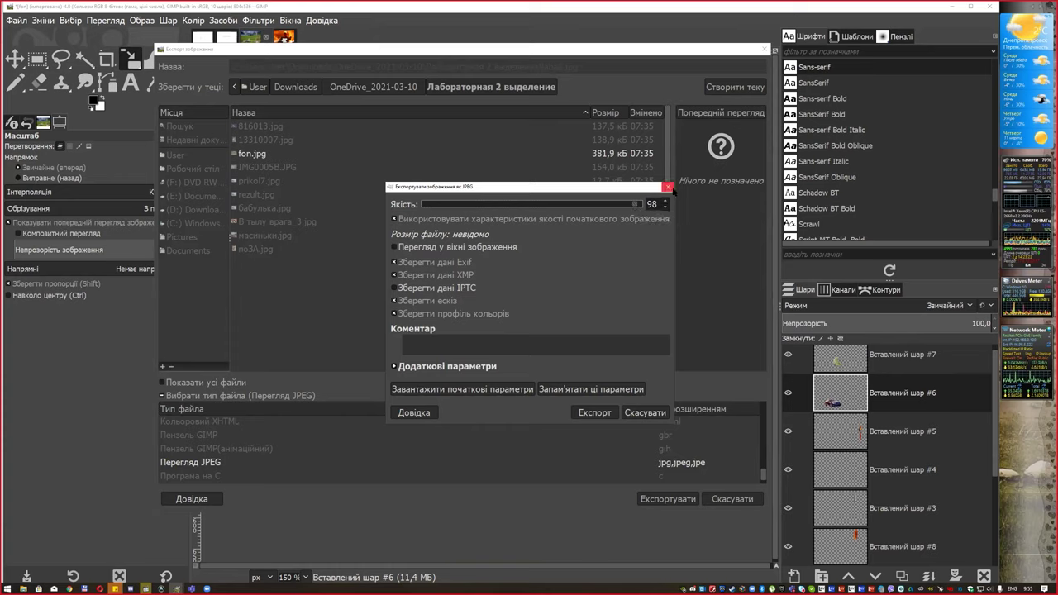
click(669, 188)
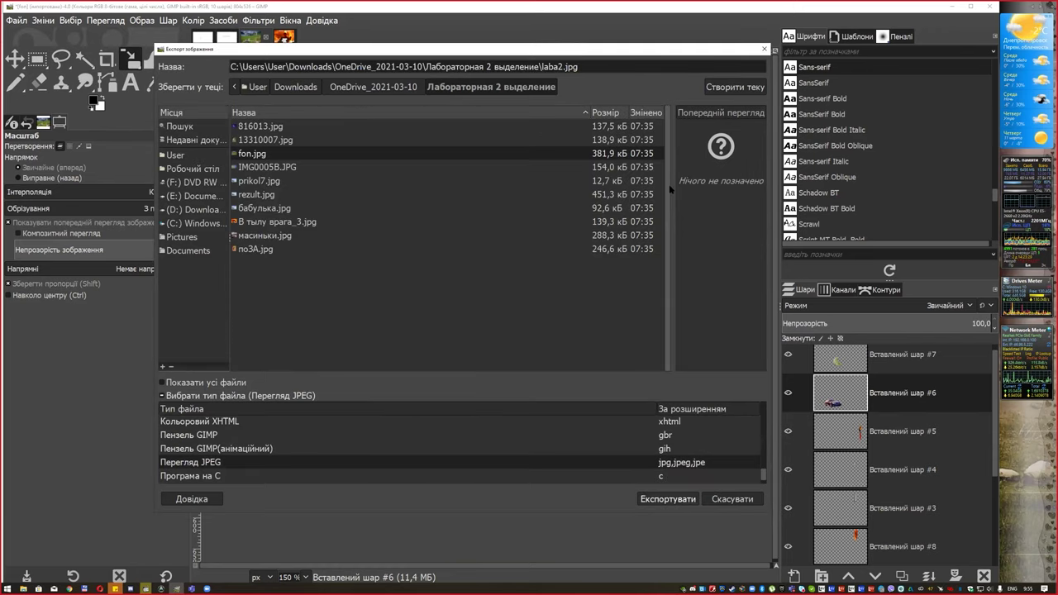